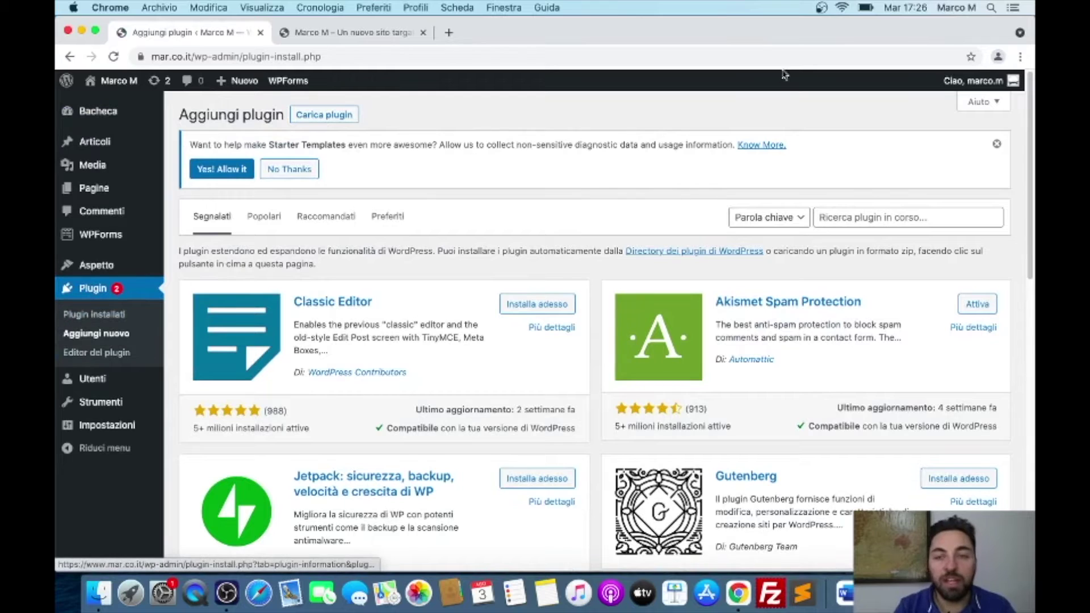
Step: Search Google for "elementor" in a new browser tab
left_click(448, 32)
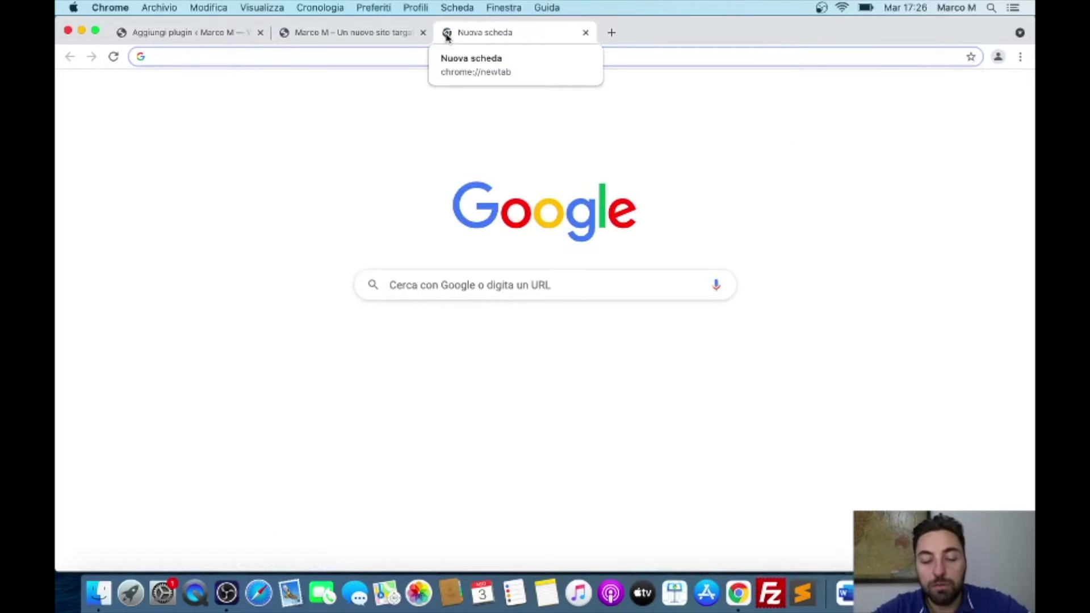
type("elementor.c")
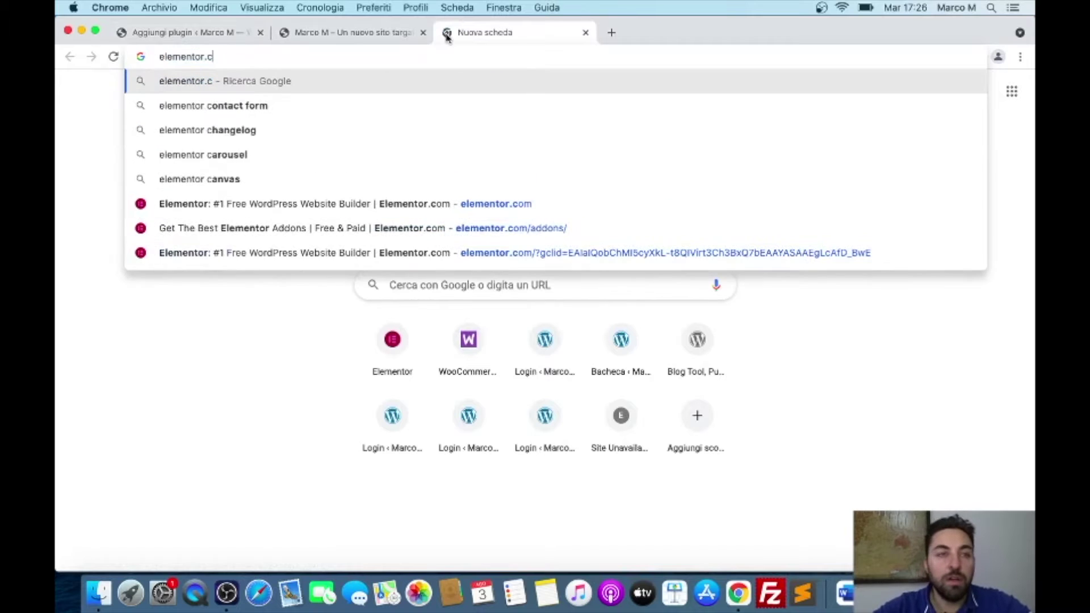
key("BackSpace")
key("BackSpace")
key("Return")
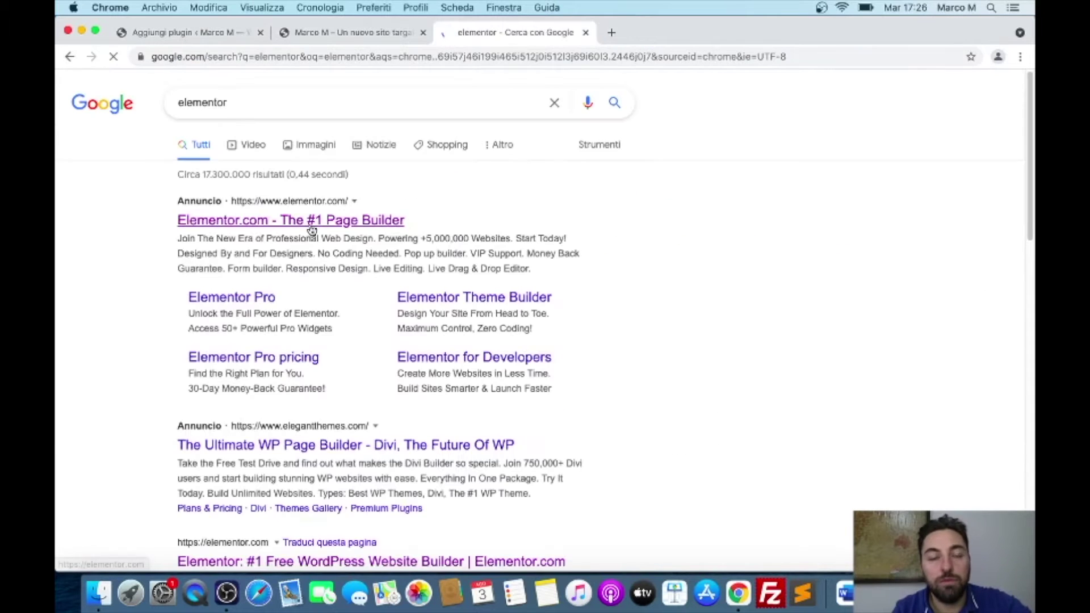
Step: View the Elementor Website Builder plugin page on WordPress.org from the search results and close its tab
scroll(227, 388, "down", 5)
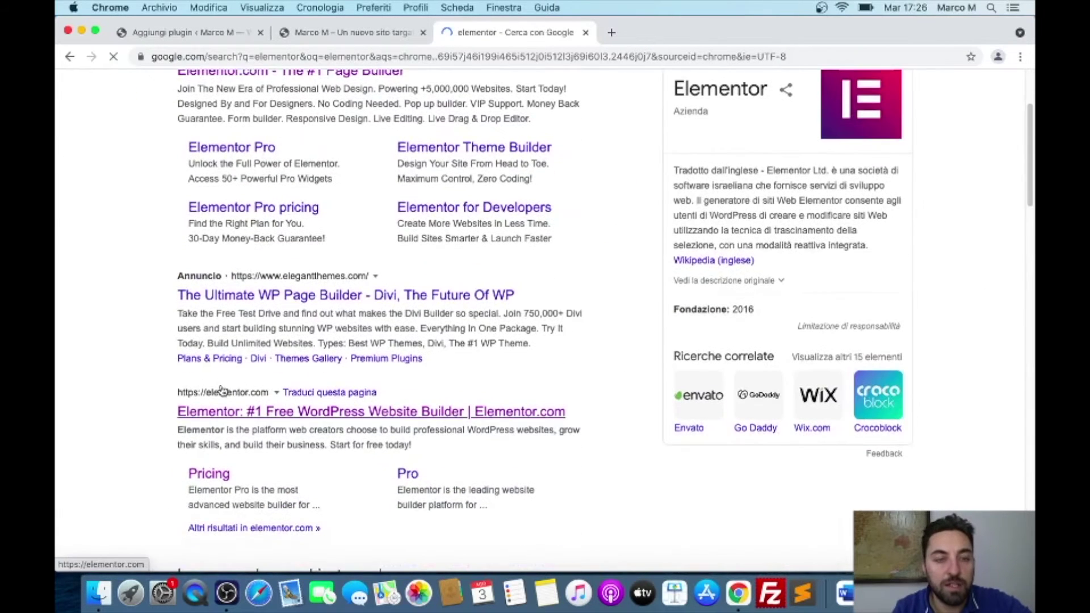
scroll(222, 389, "down", 10)
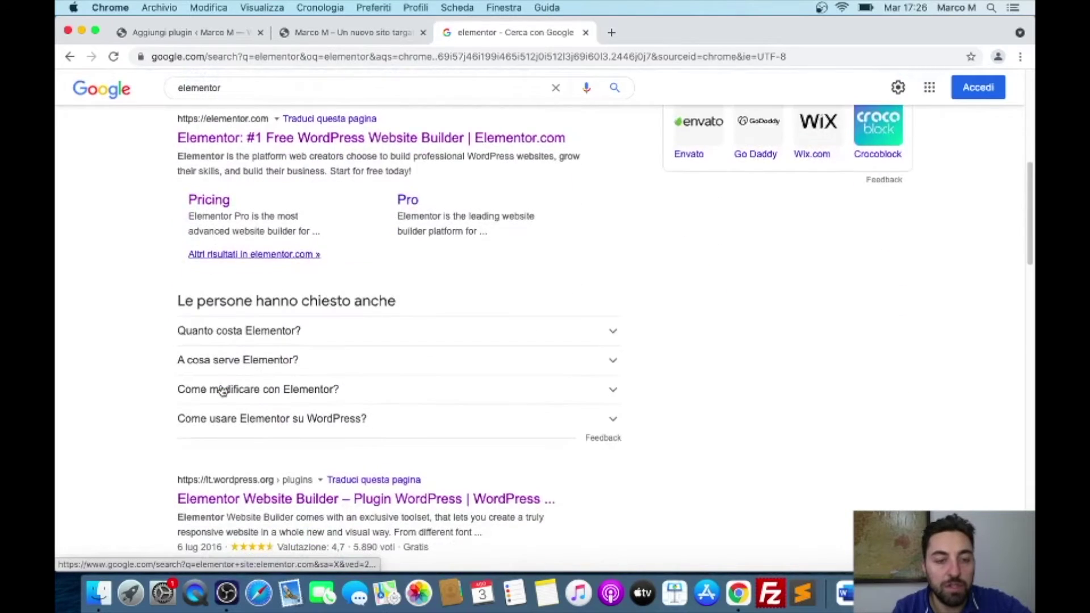
scroll(222, 390, "down", 3)
left_click(254, 416)
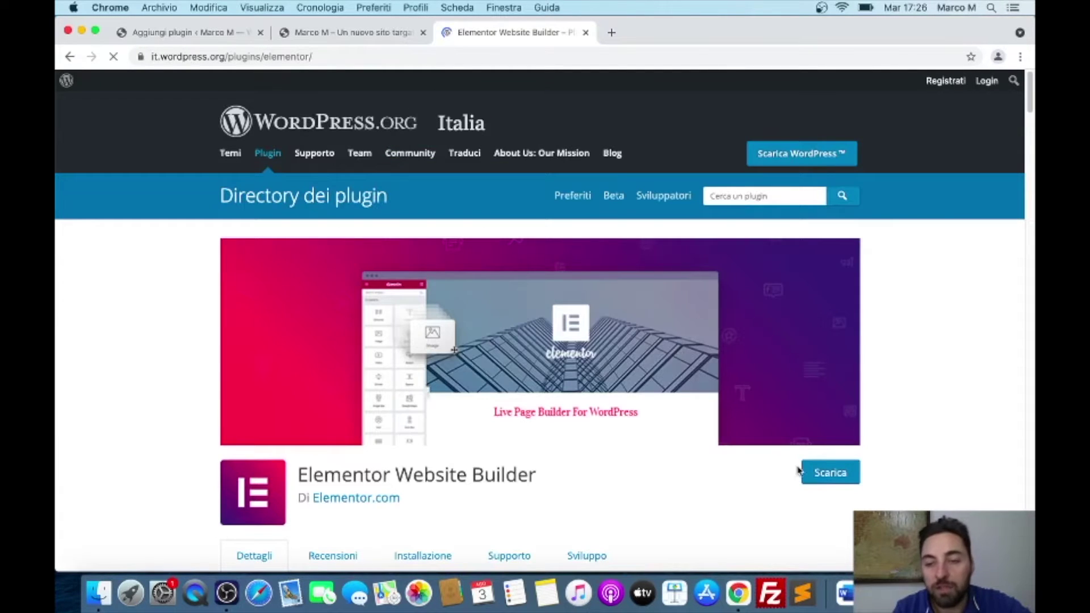
scroll(784, 475, "down", 5)
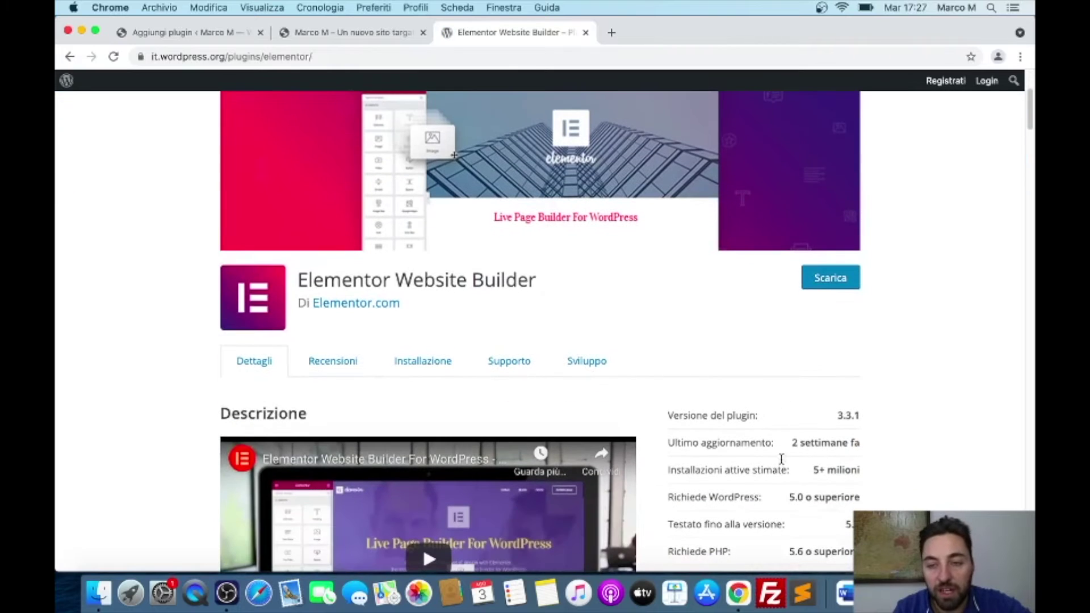
left_click(585, 33)
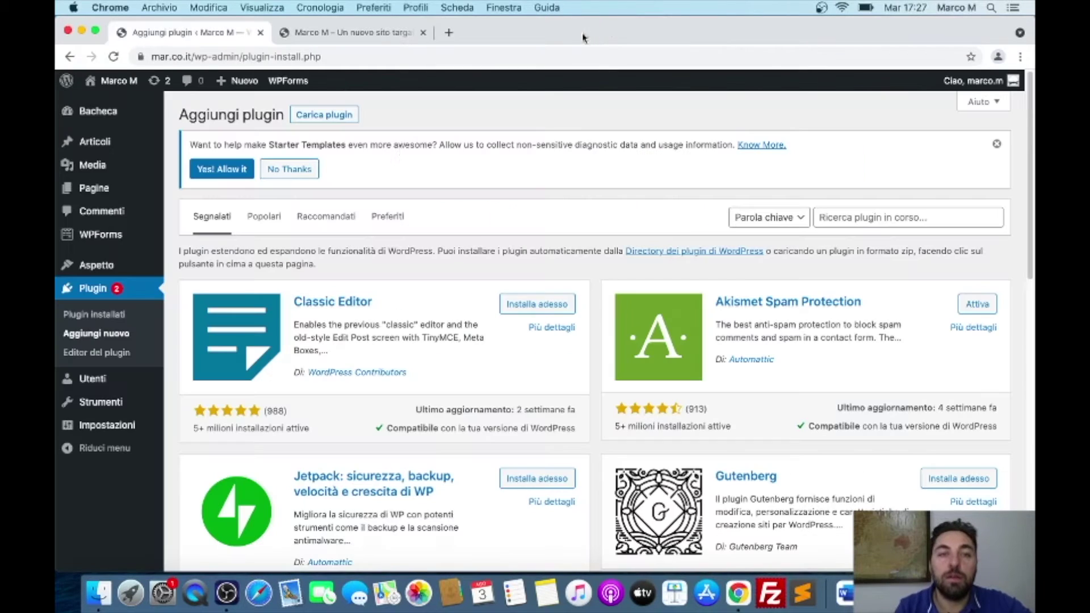
Step: Search the plugins available to add to the site for "elementor"
left_click(835, 218)
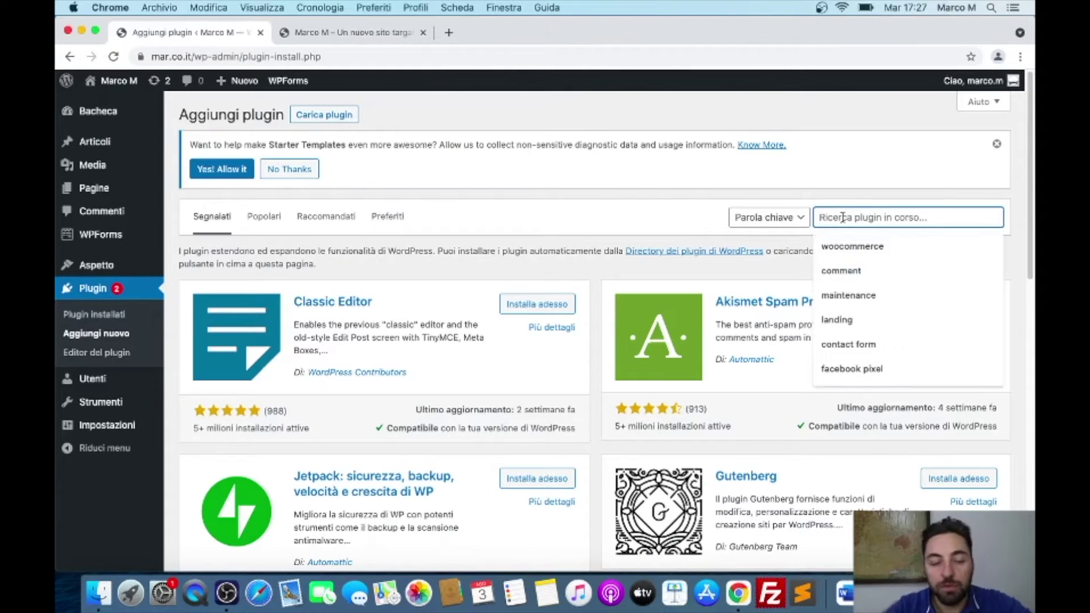
type("elem")
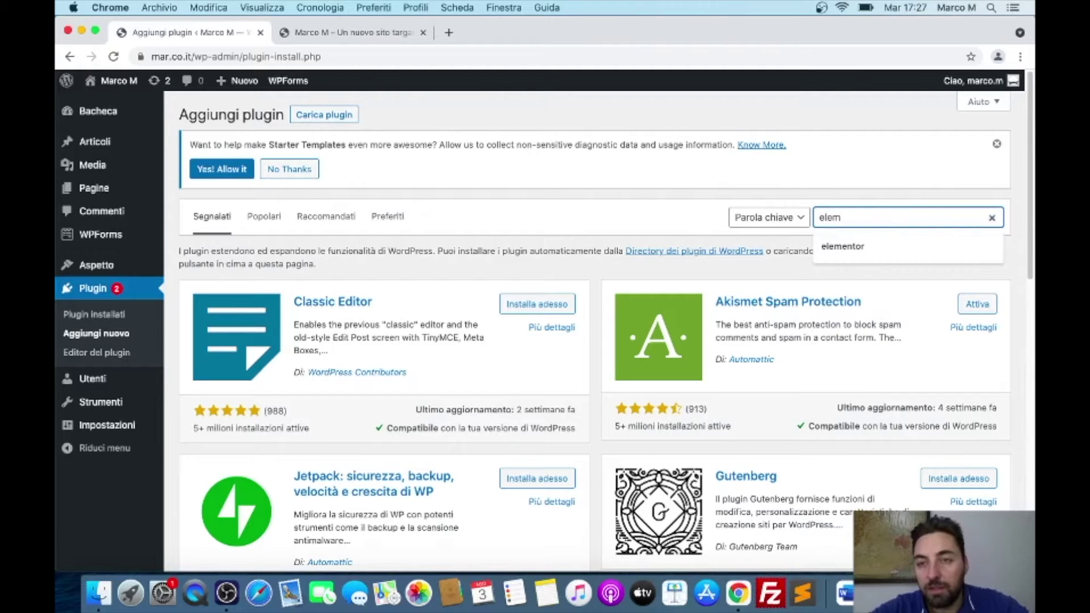
type("ento")
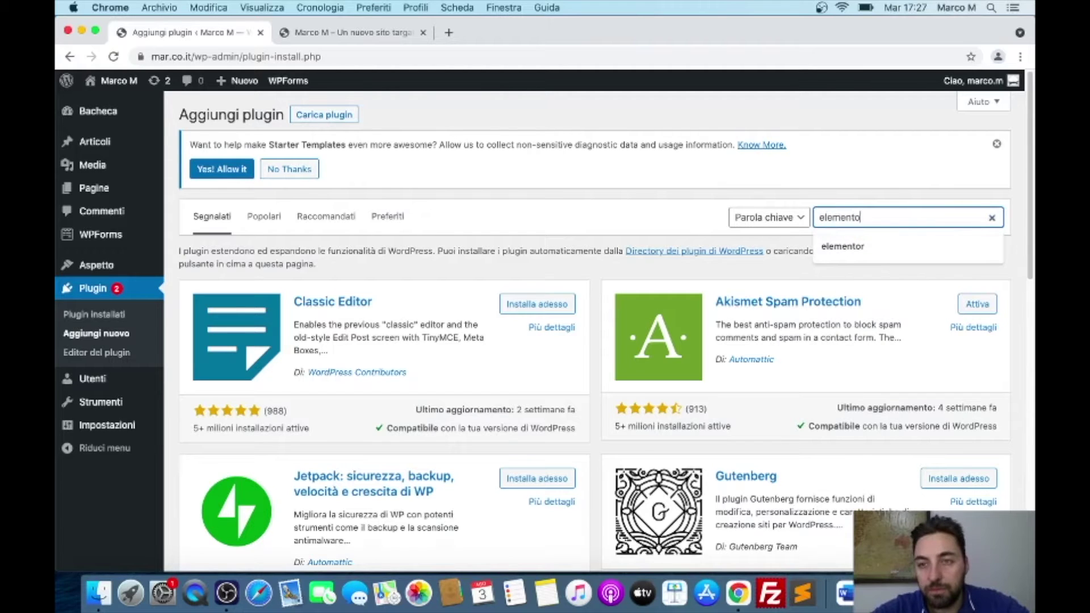
type("r")
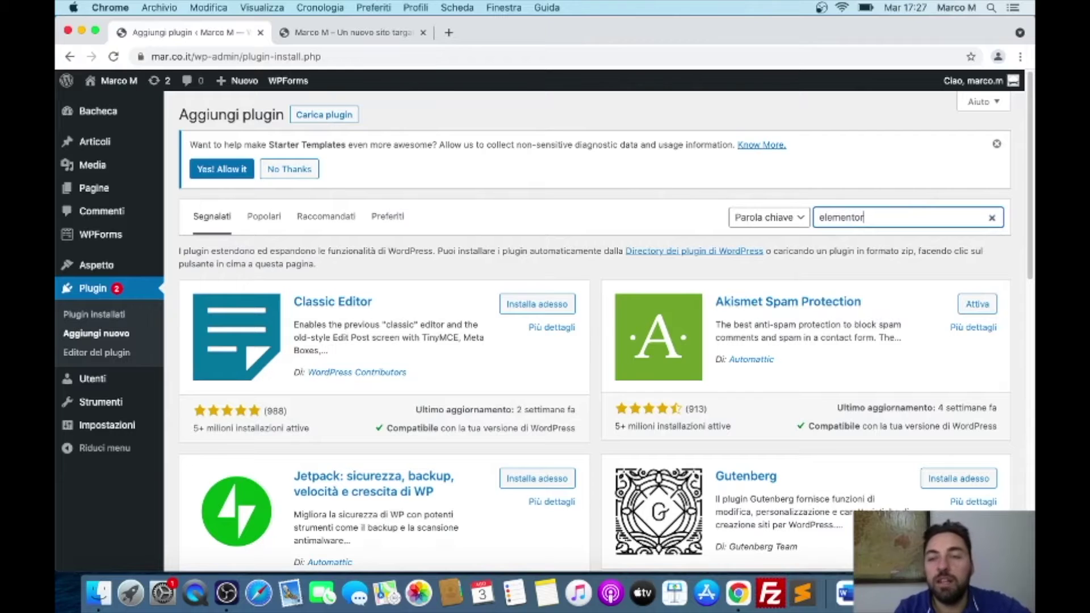
key("Return")
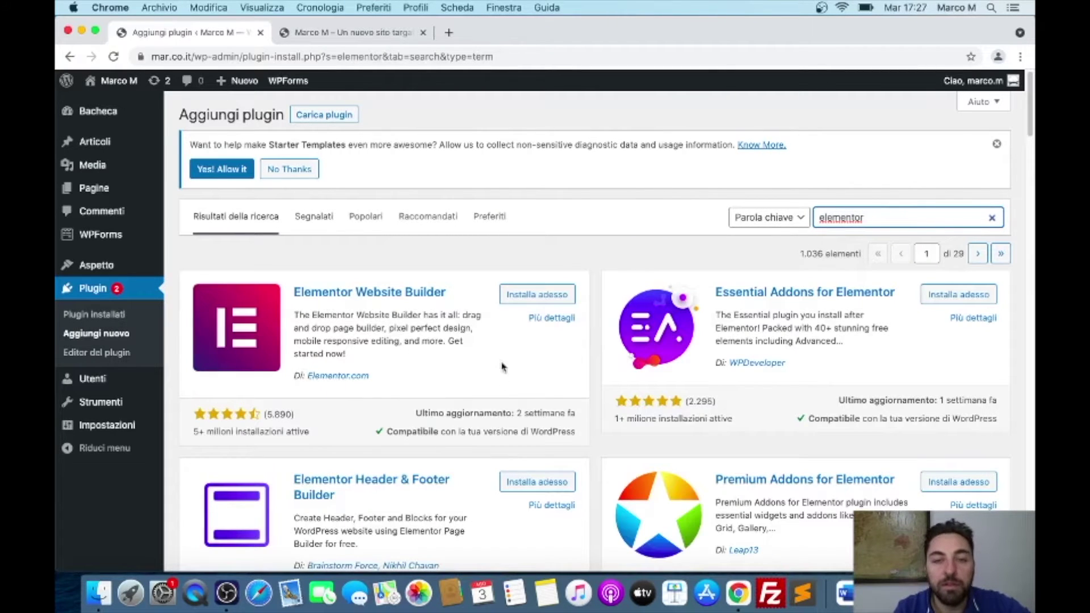
Step: Install and activate the Elementor Website Builder plugin
left_click(528, 295)
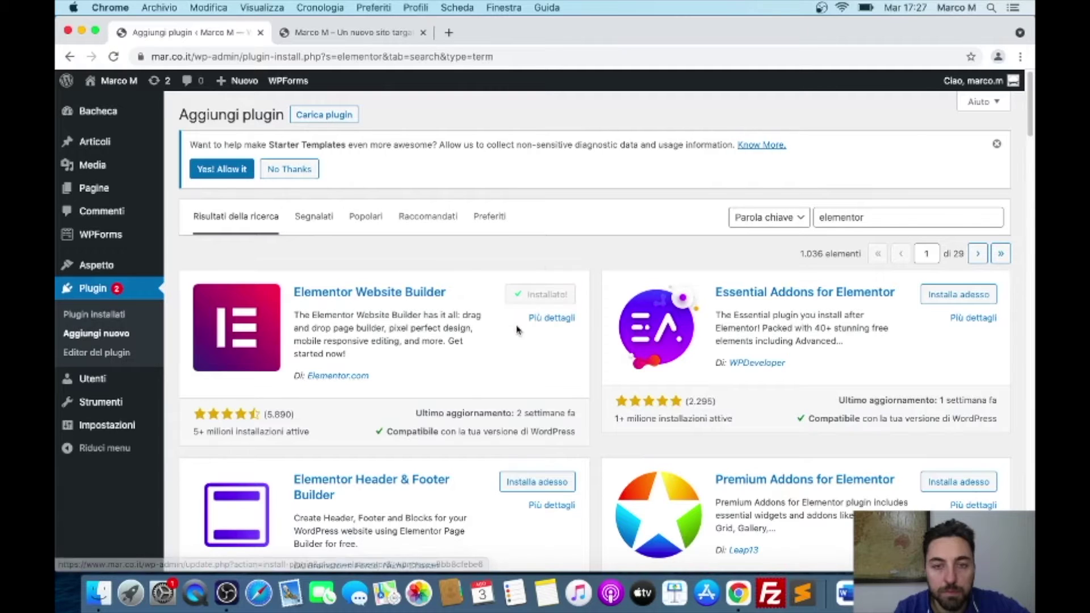
left_click(557, 299)
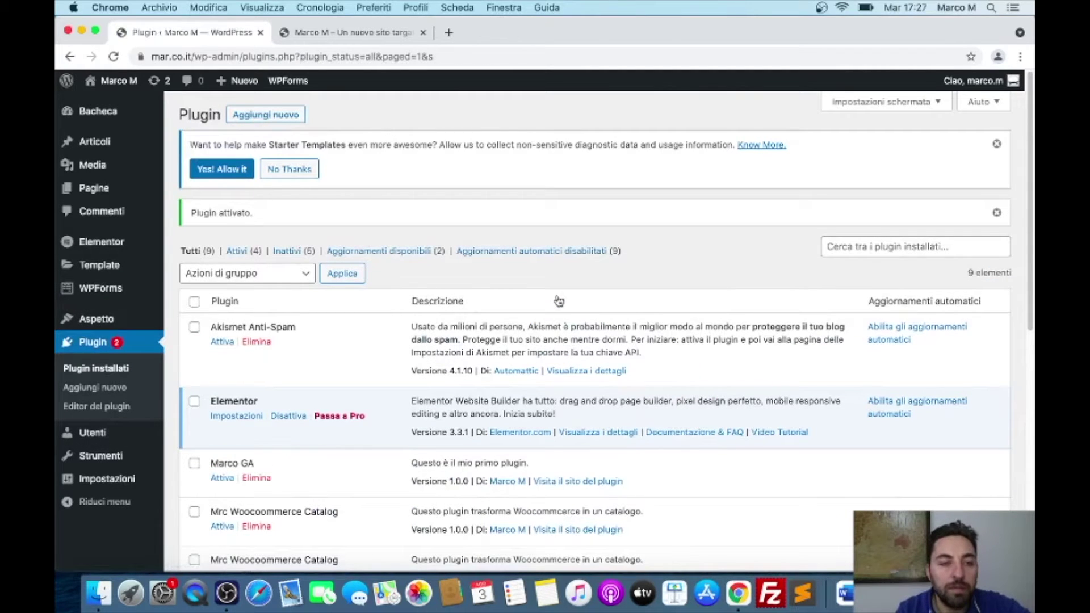
scroll(334, 343, "down", 3)
scroll(333, 342, "up", 3)
Step: Review Elementor's general settings, including post types, default colors and fonts, and usage data sharing
mouse_move(101, 259)
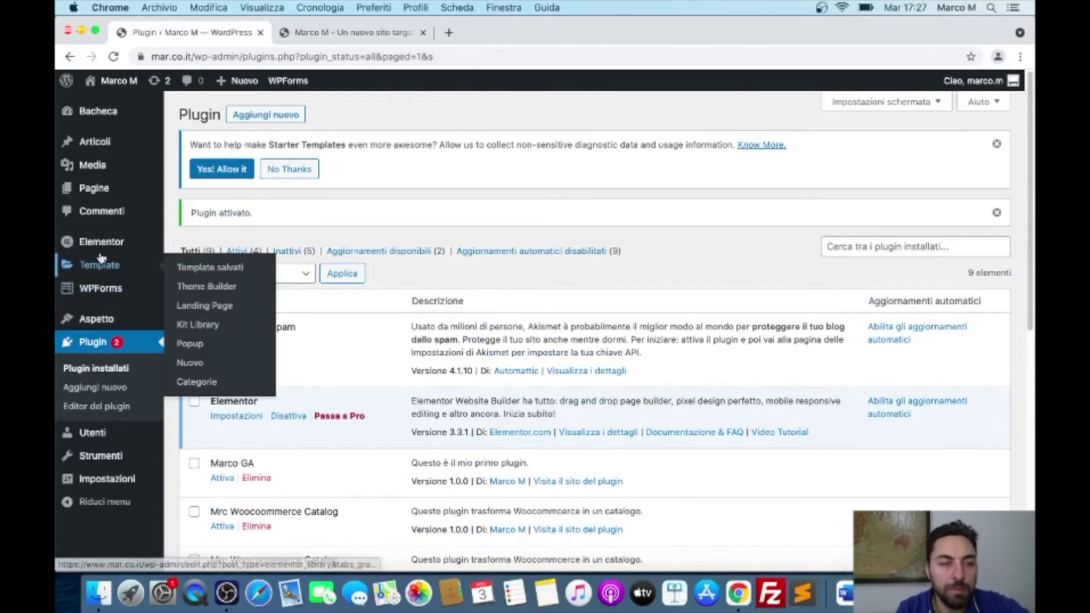
left_click(102, 243)
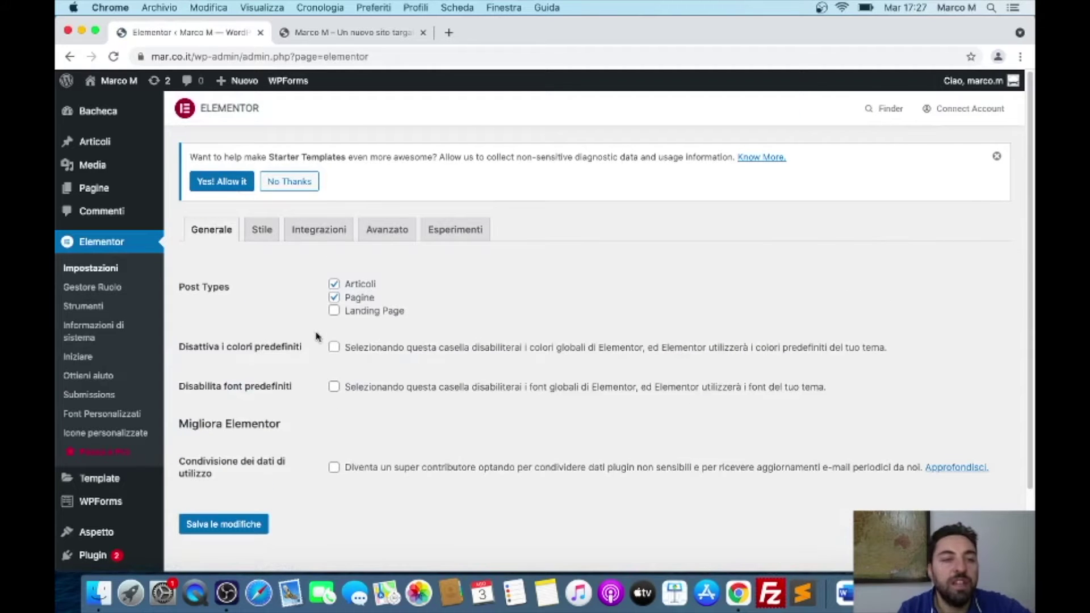
scroll(316, 336, "down", 1)
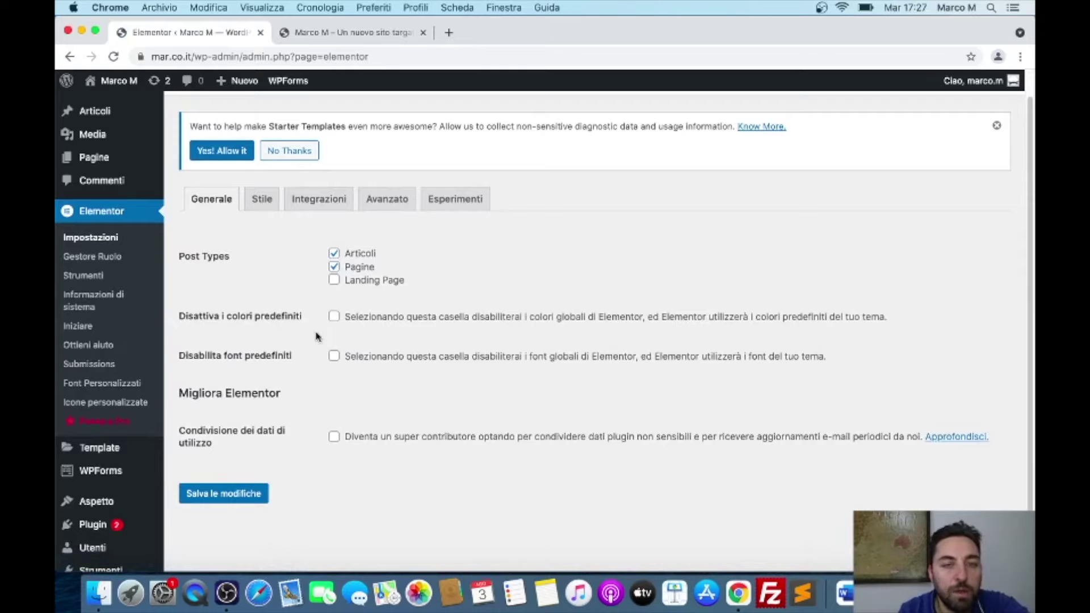
scroll(312, 277, "up", 1)
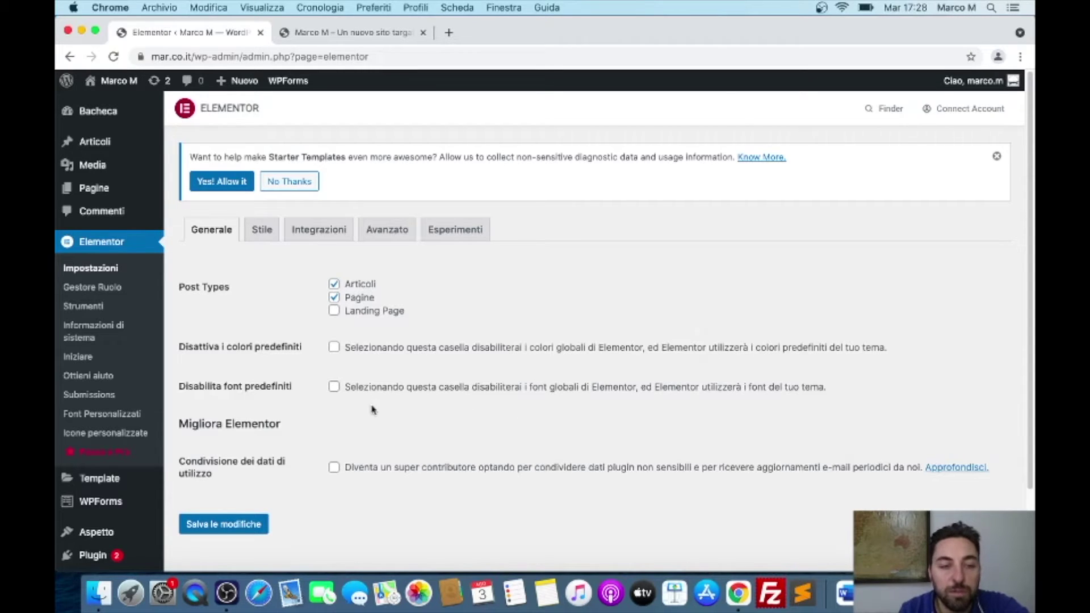
scroll(249, 456, "down", 2)
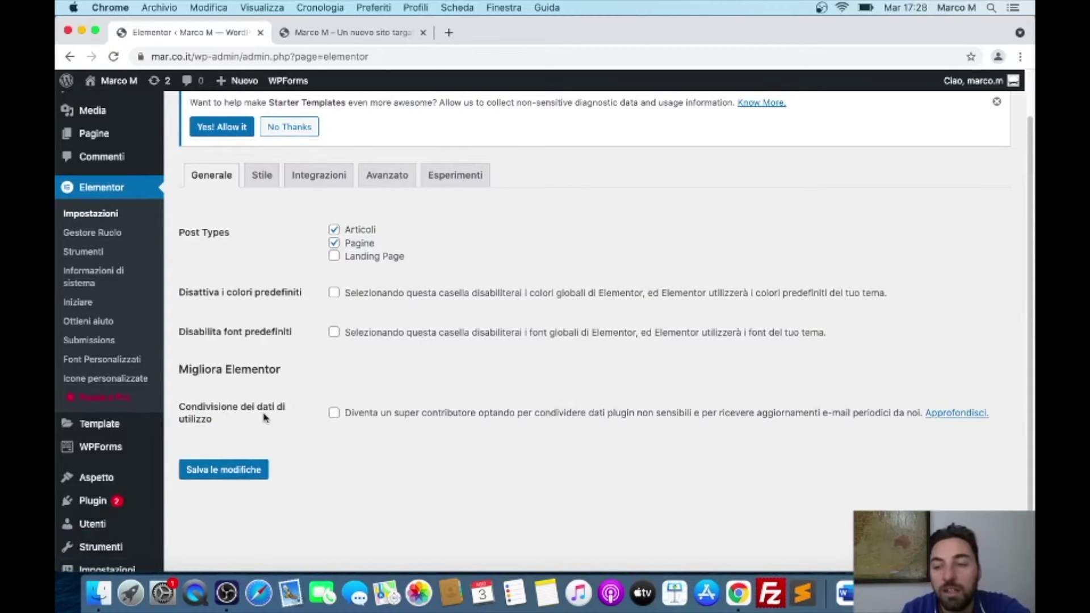
scroll(253, 438, "up", 2)
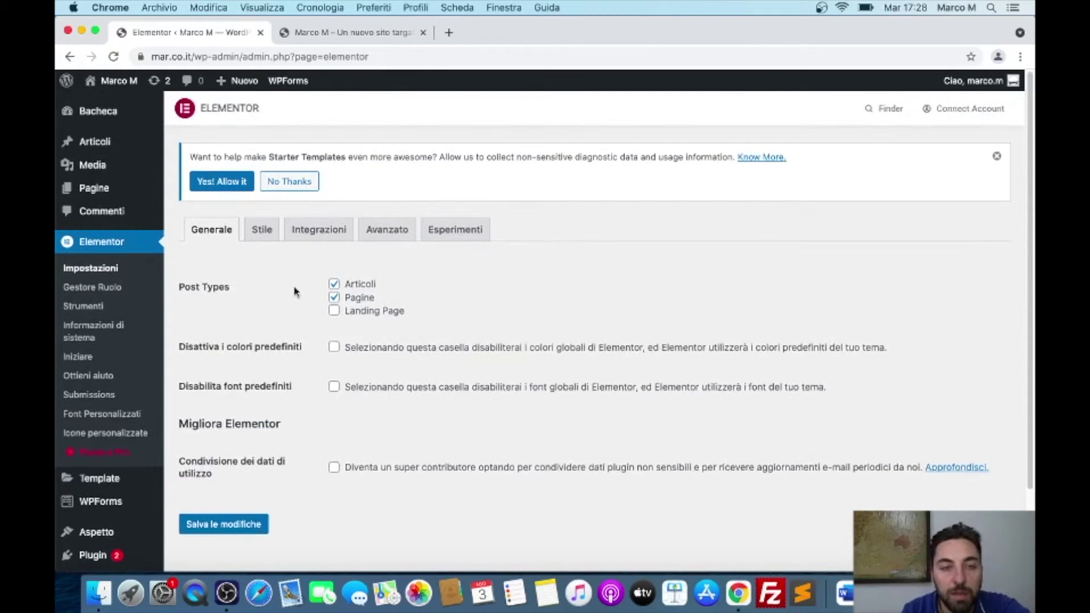
scroll(265, 237, "down", 2)
scroll(265, 237, "up", 2)
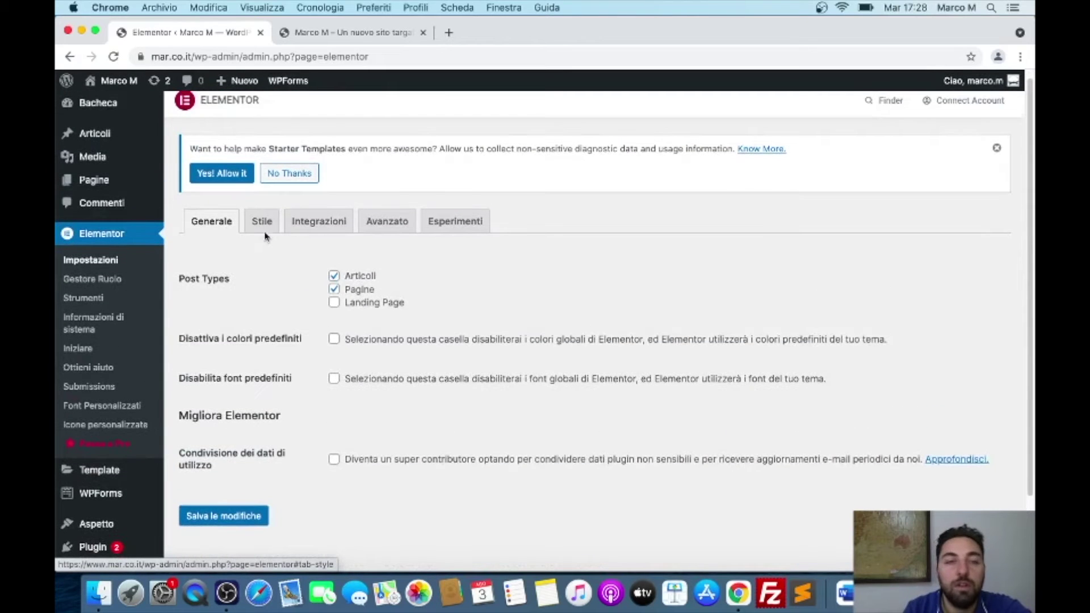
Step: Examine Elementor's style and integration settings and the options in the advanced settings
left_click(261, 224)
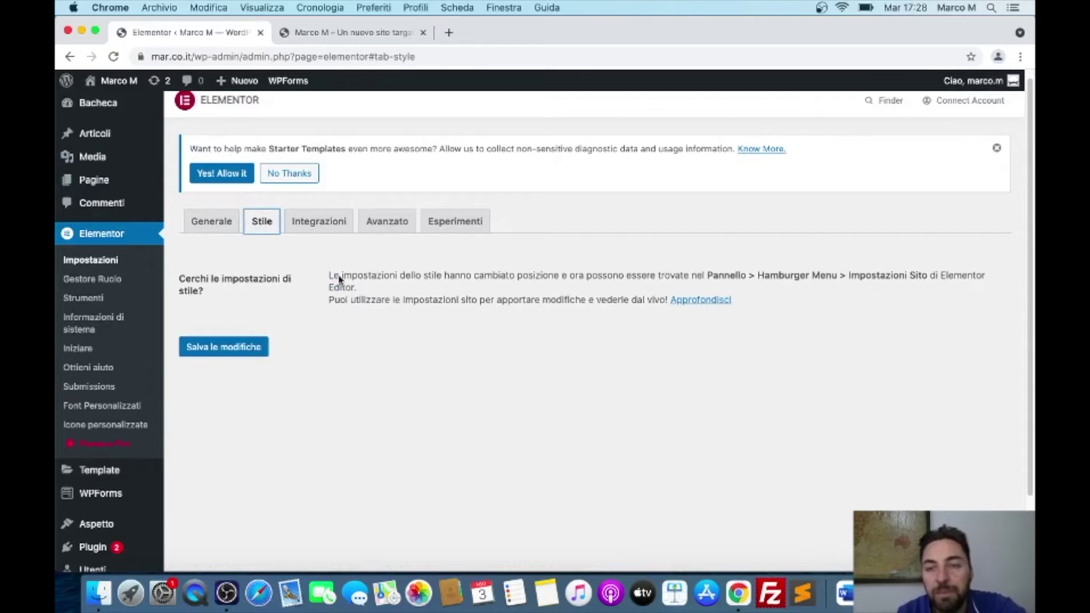
left_click_drag(719, 275, 830, 272)
left_click(829, 269)
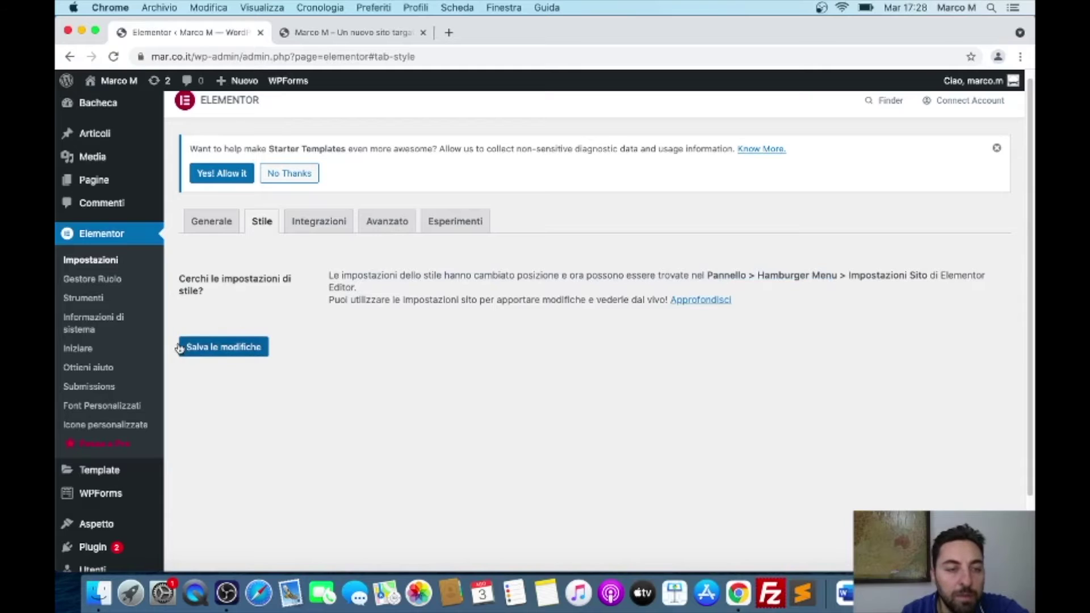
left_click(320, 225)
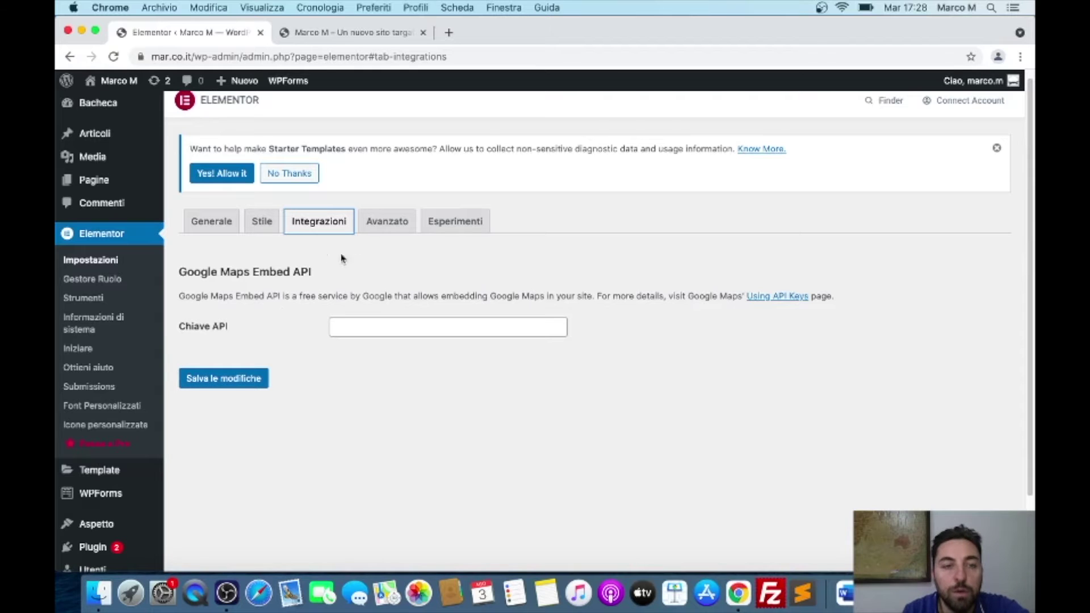
left_click(382, 229)
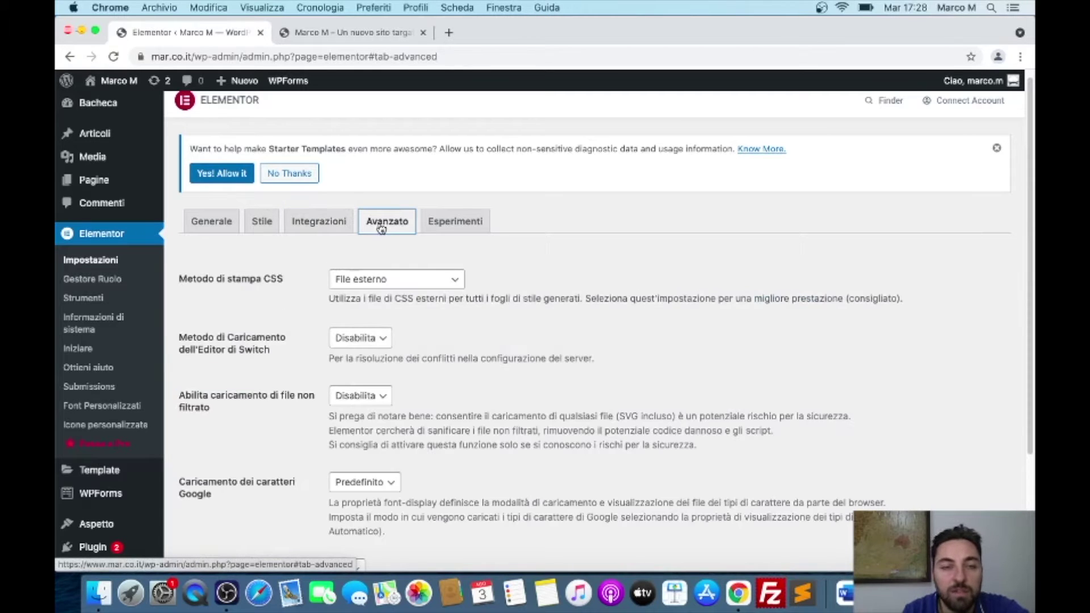
scroll(252, 333, "down", 2)
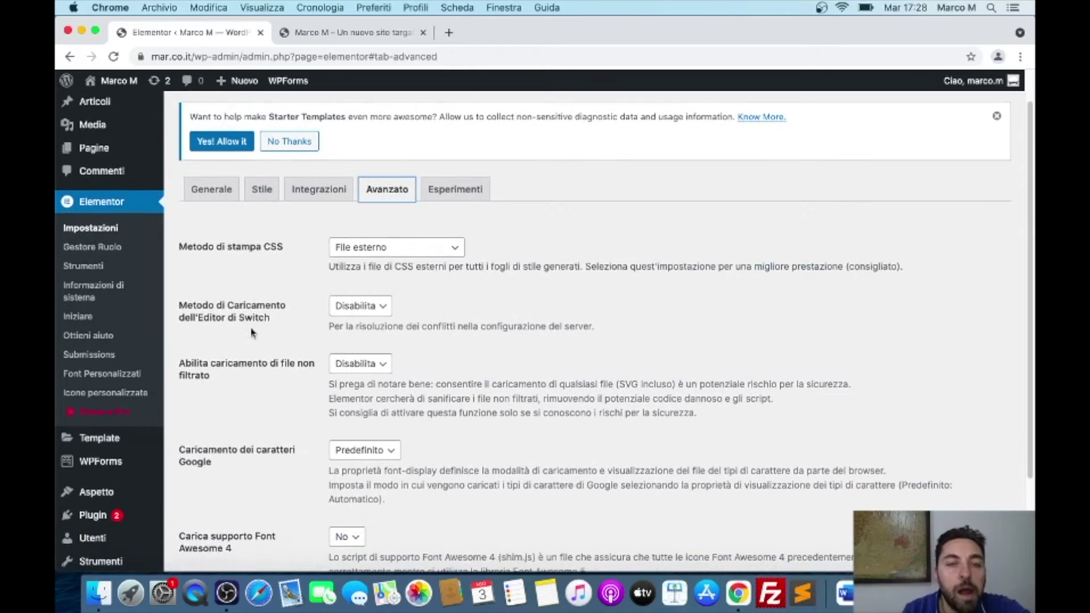
scroll(253, 332, "down", 1)
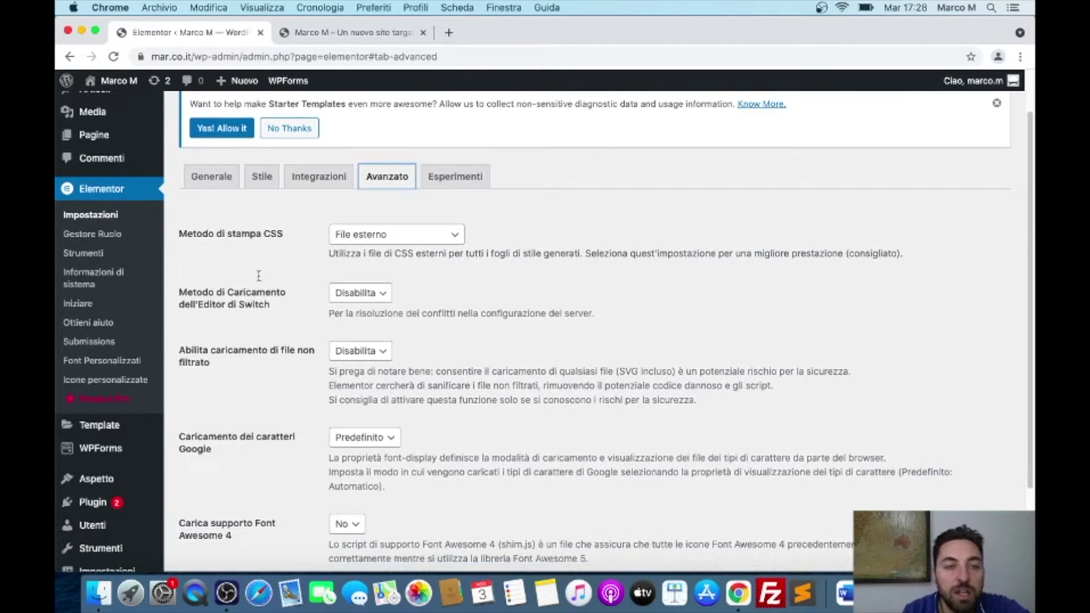
Step: Try the CSS print method "Incorporato internamente" and set it back to "File esterno"
left_click(373, 236)
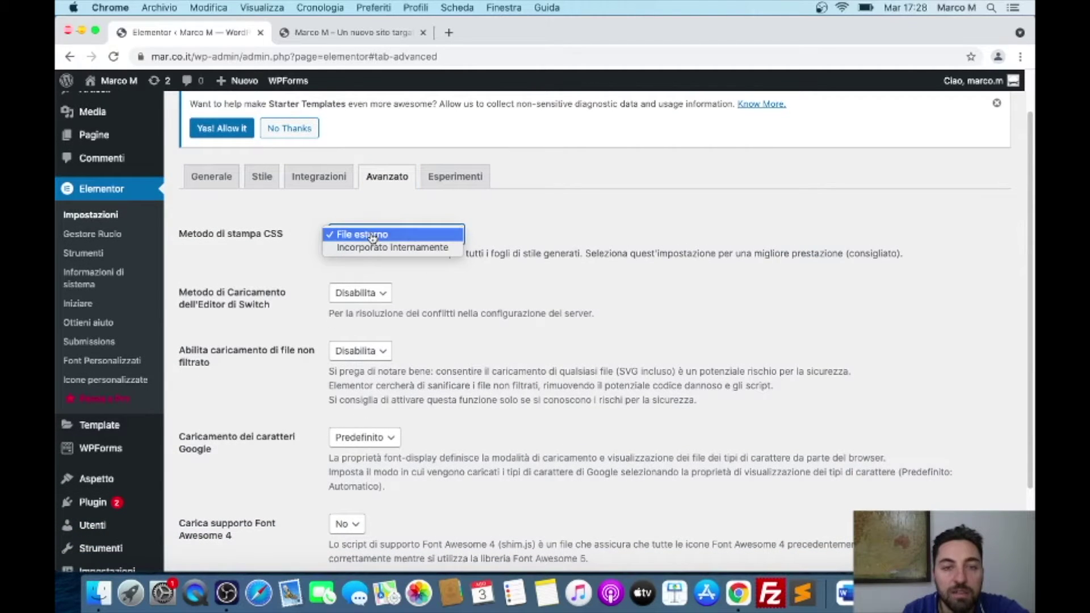
left_click(373, 236)
left_click(399, 236)
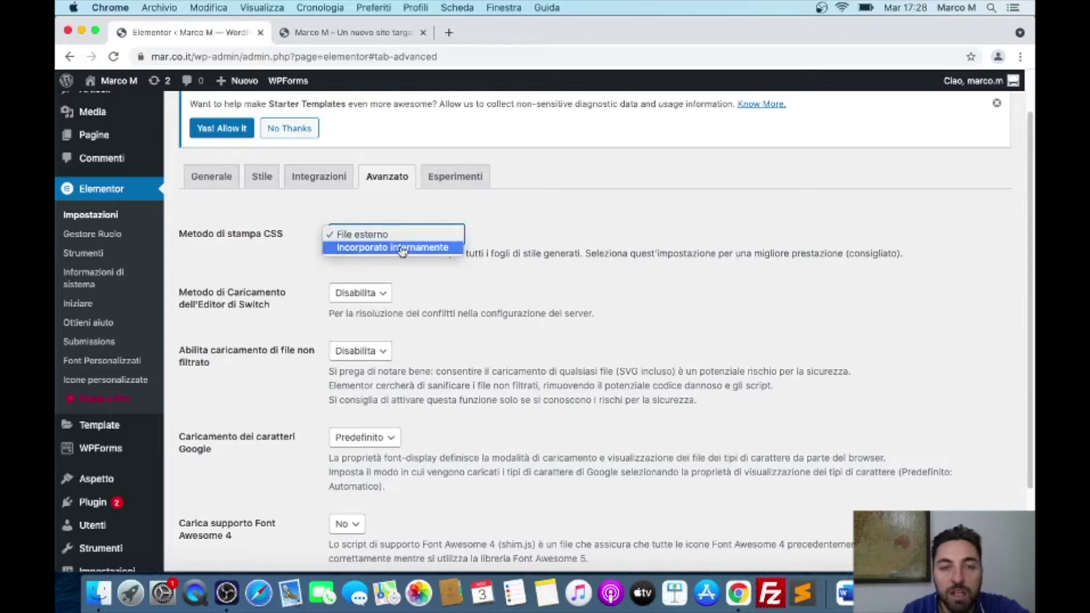
left_click(400, 248)
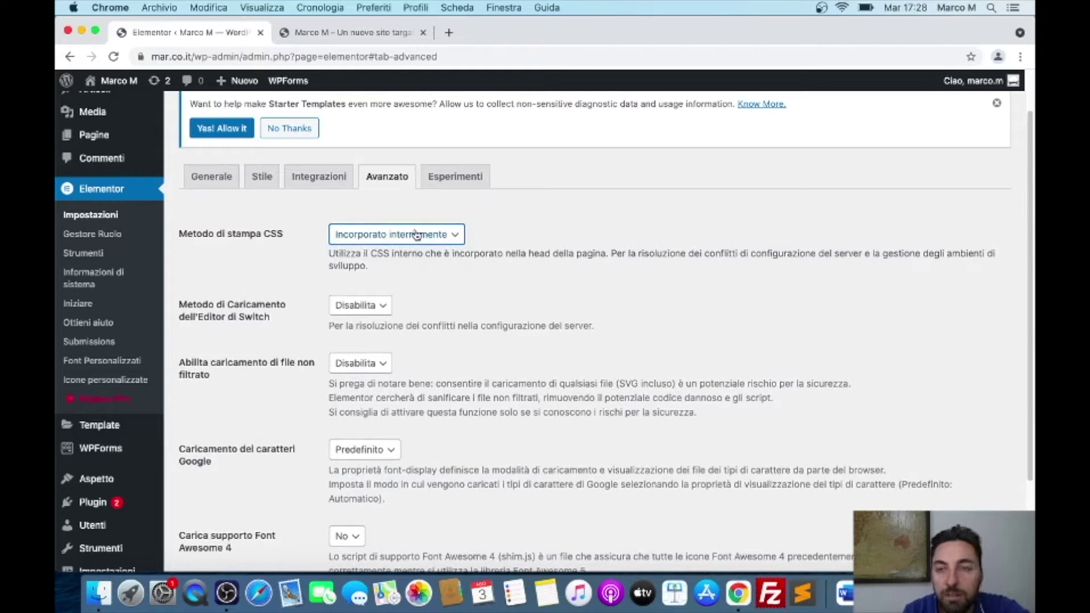
left_click(416, 235)
left_click(400, 223)
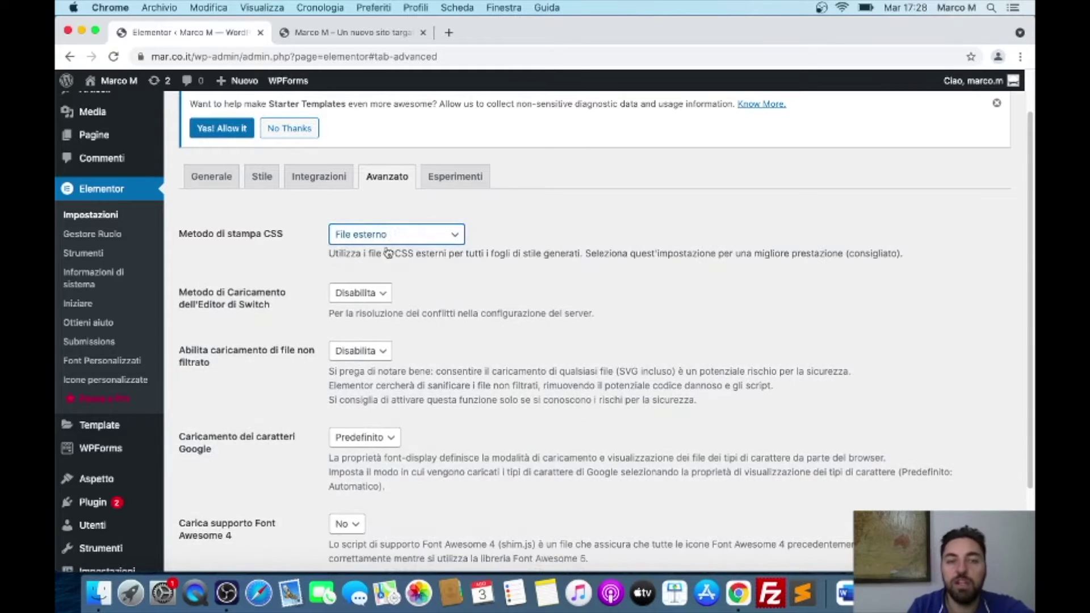
Step: Try the other option of the switch editor loader method and set it back to "Disabilita"
scroll(271, 335, "down", 1)
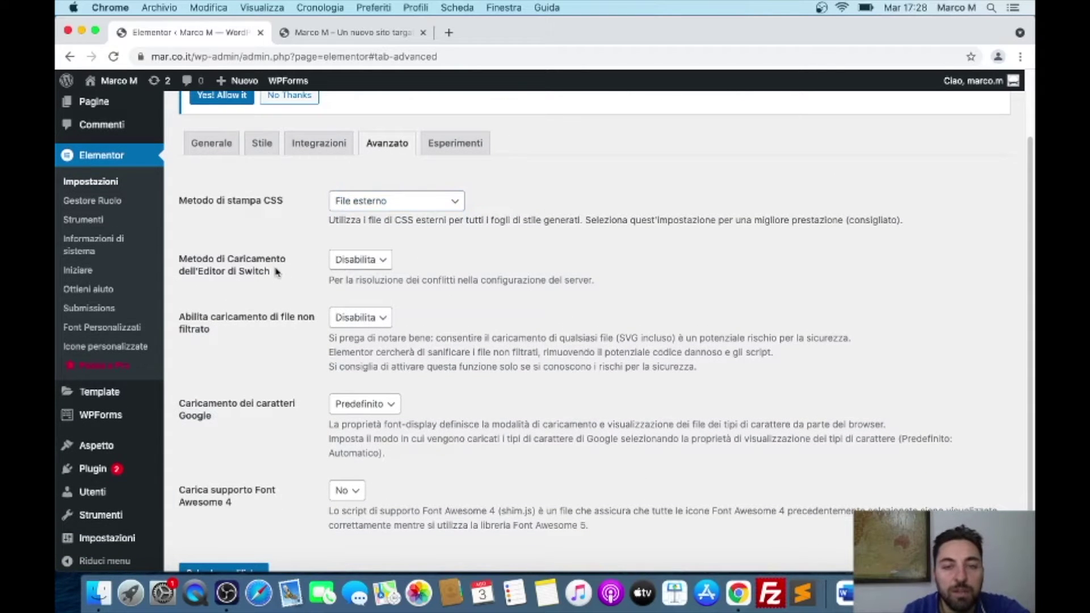
left_click(381, 259)
left_click(376, 275)
left_click(374, 260)
left_click(374, 253)
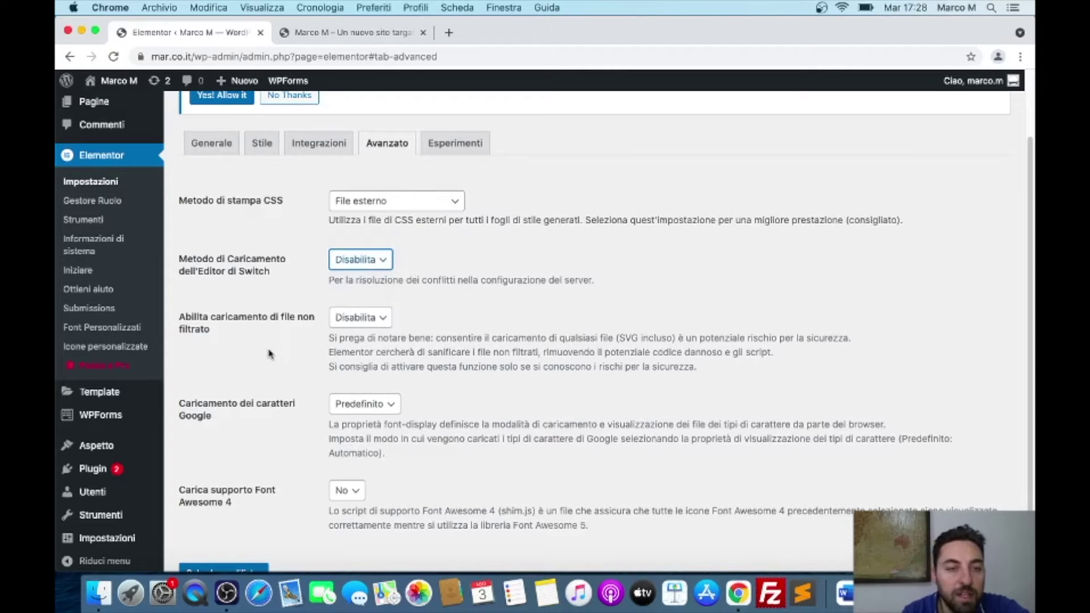
left_click(267, 357)
scroll(267, 354, "down", 1)
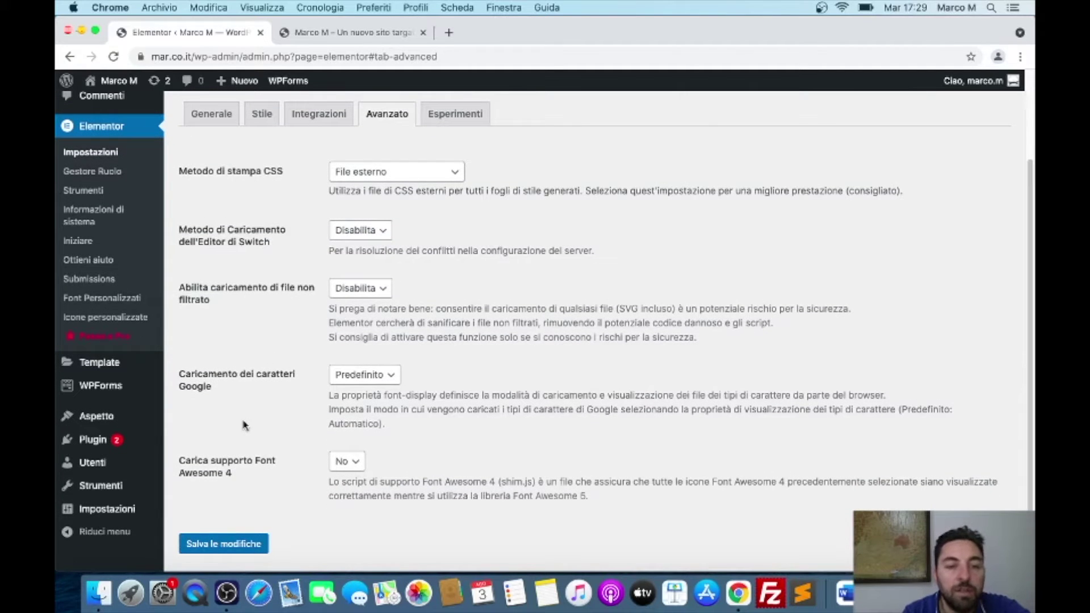
Step: Review Elementor's experimental features, from the optimized DOM output down to the Admin Top Bar
scroll(245, 426, "down", 2)
scroll(245, 420, "up", 6)
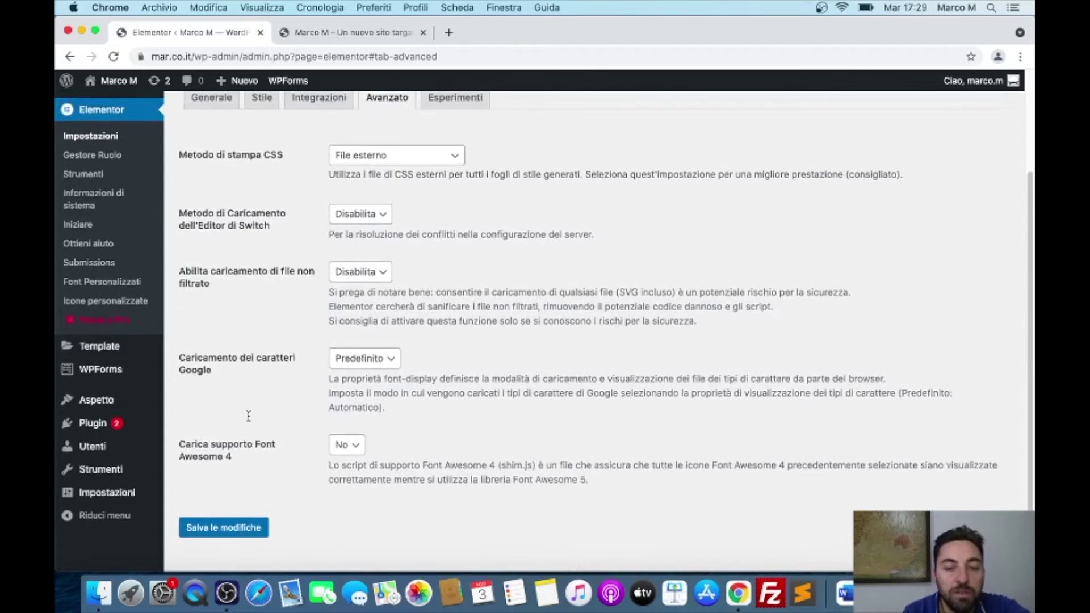
left_click(452, 234)
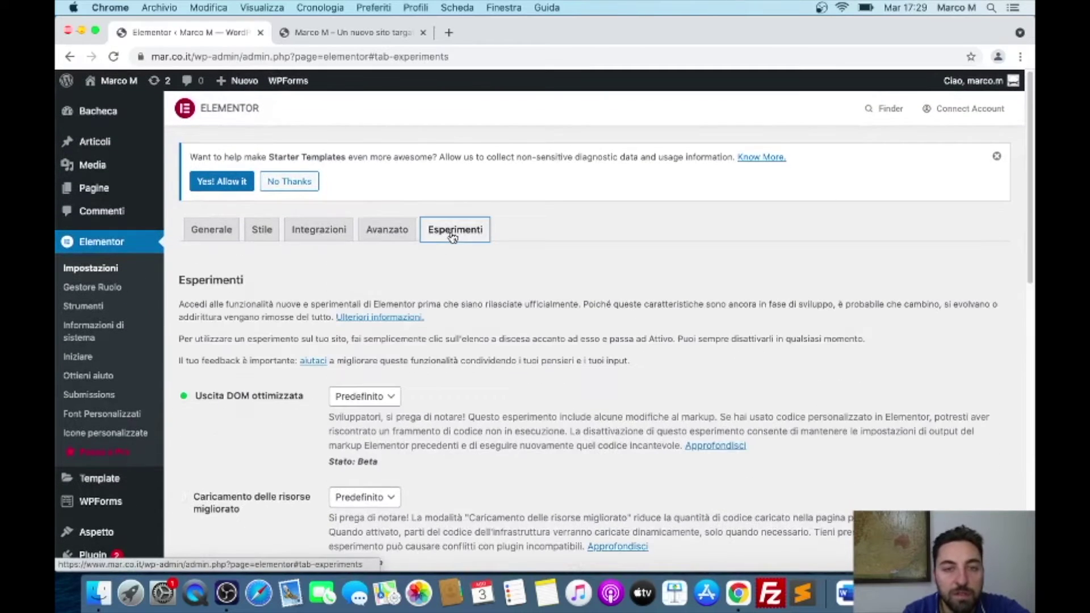
scroll(349, 350, "down", 5)
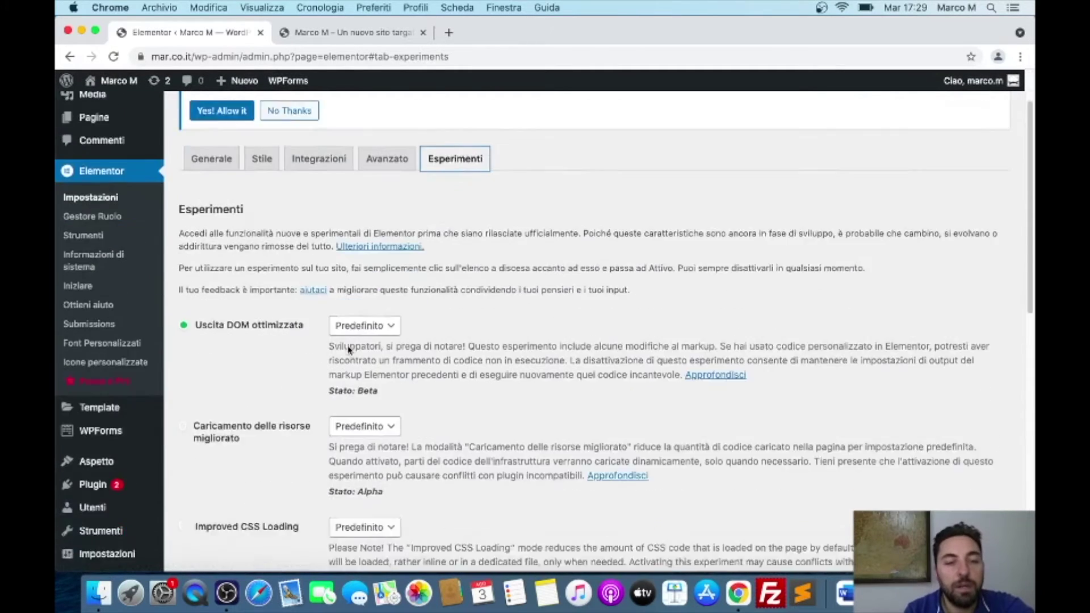
scroll(349, 350, "down", 3)
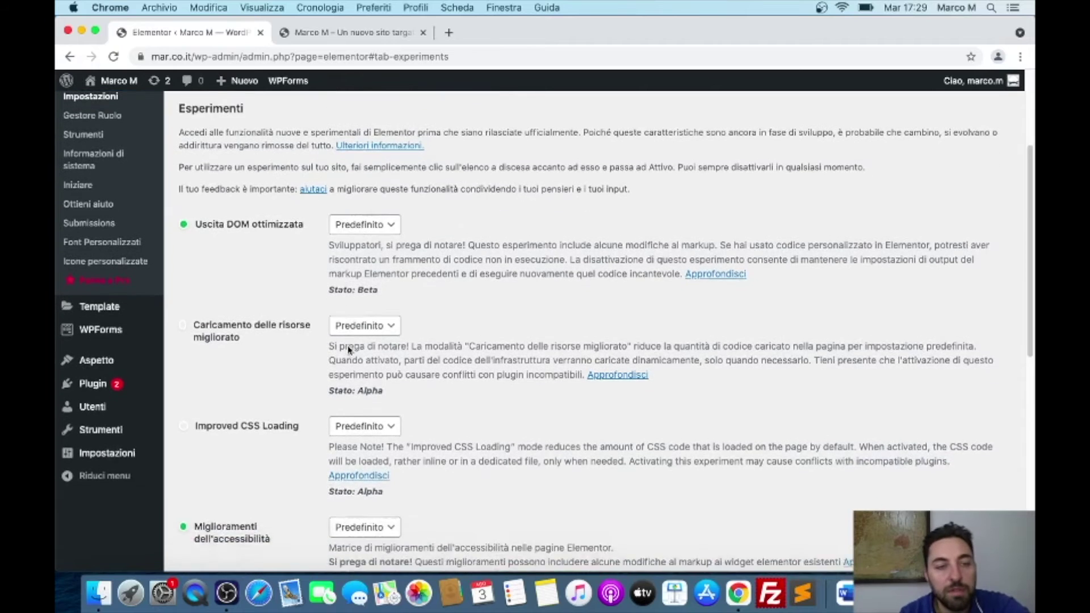
scroll(348, 345, "up", 2)
scroll(348, 345, "up", 1)
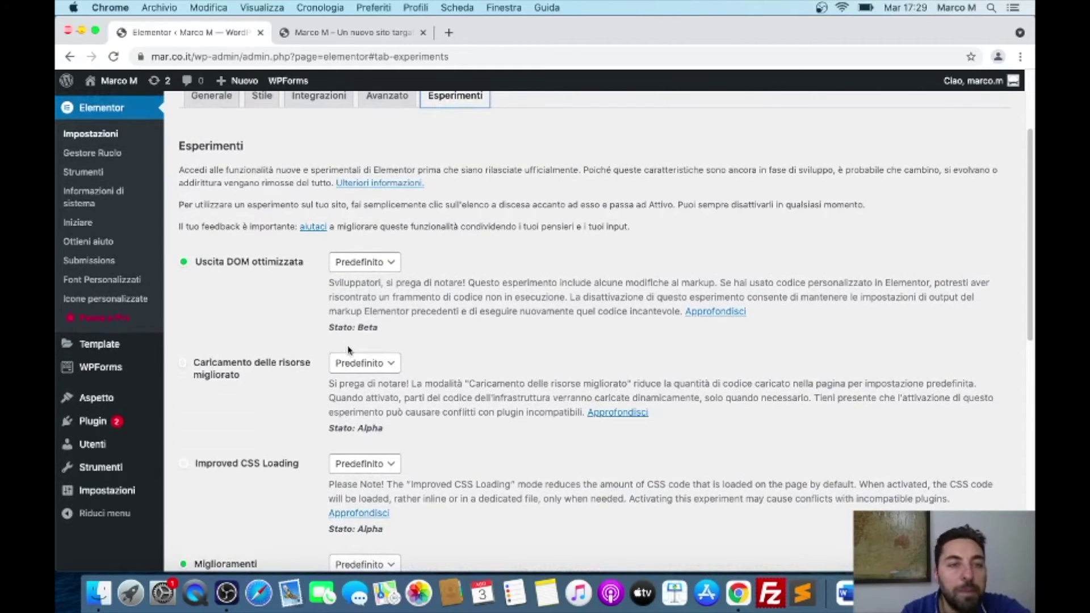
scroll(349, 351, "up", 1)
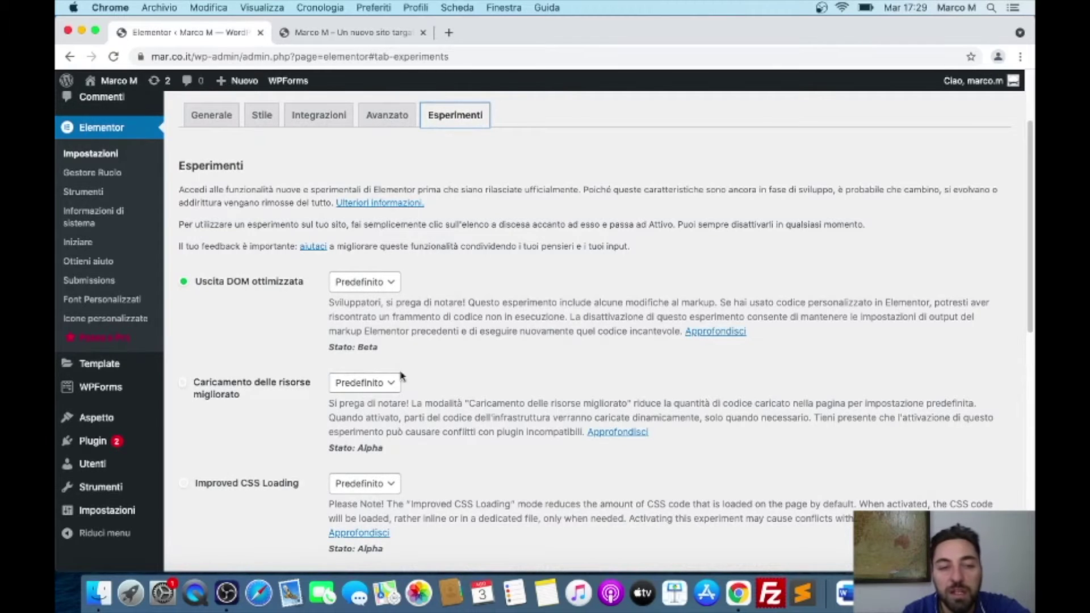
scroll(392, 382, "down", 6)
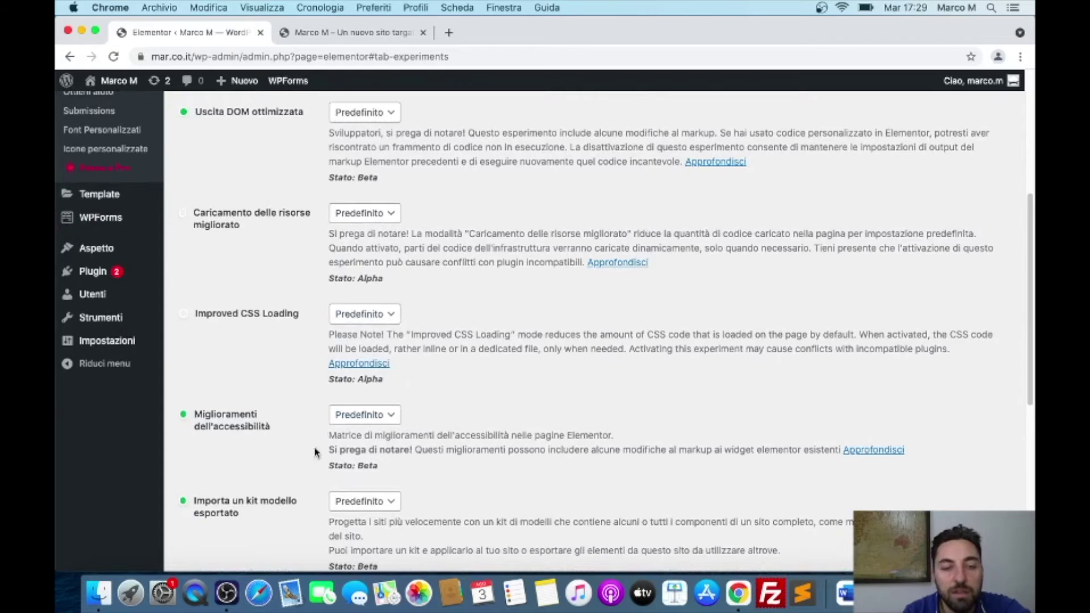
scroll(311, 456, "down", 8)
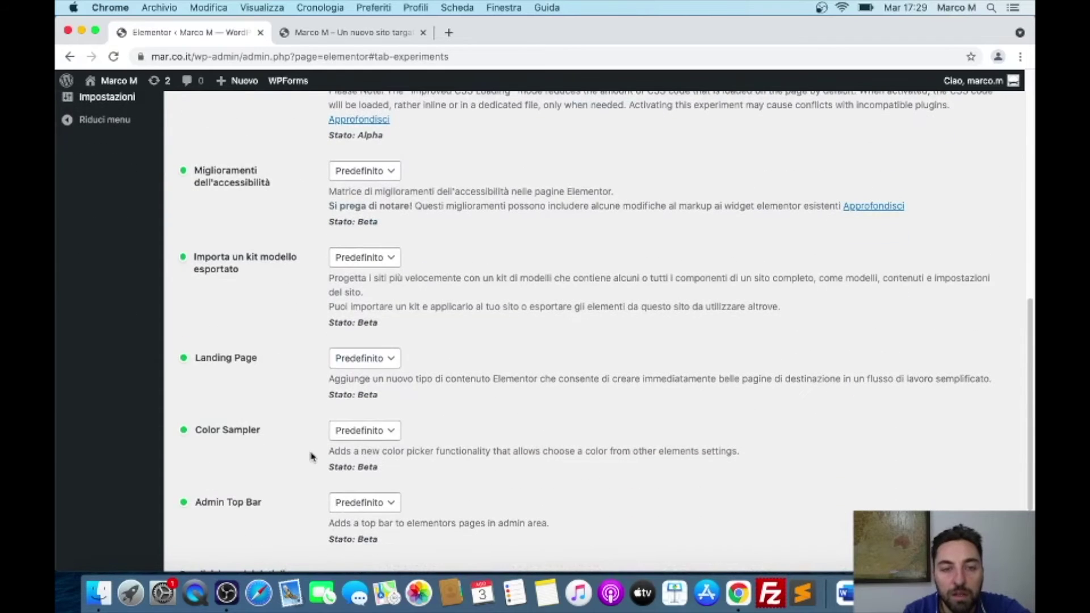
scroll(311, 456, "down", 3)
Step: Inspect the Admin Top Bar experiment's status and its activation options, leaving it at "Predefinito"
left_click_drag(328, 463, 390, 477)
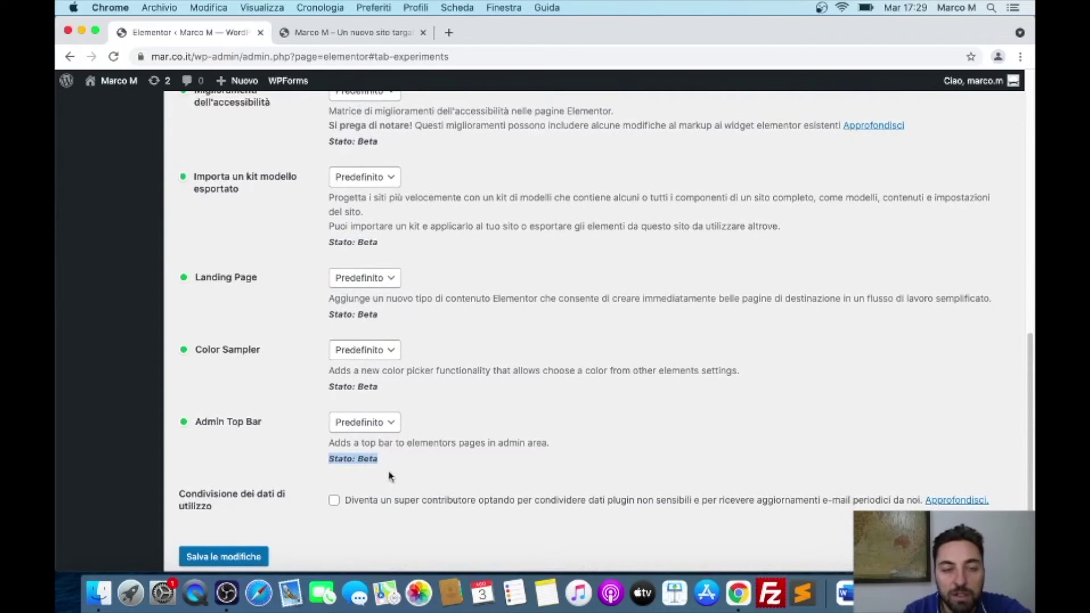
left_click(390, 476)
left_click(391, 427)
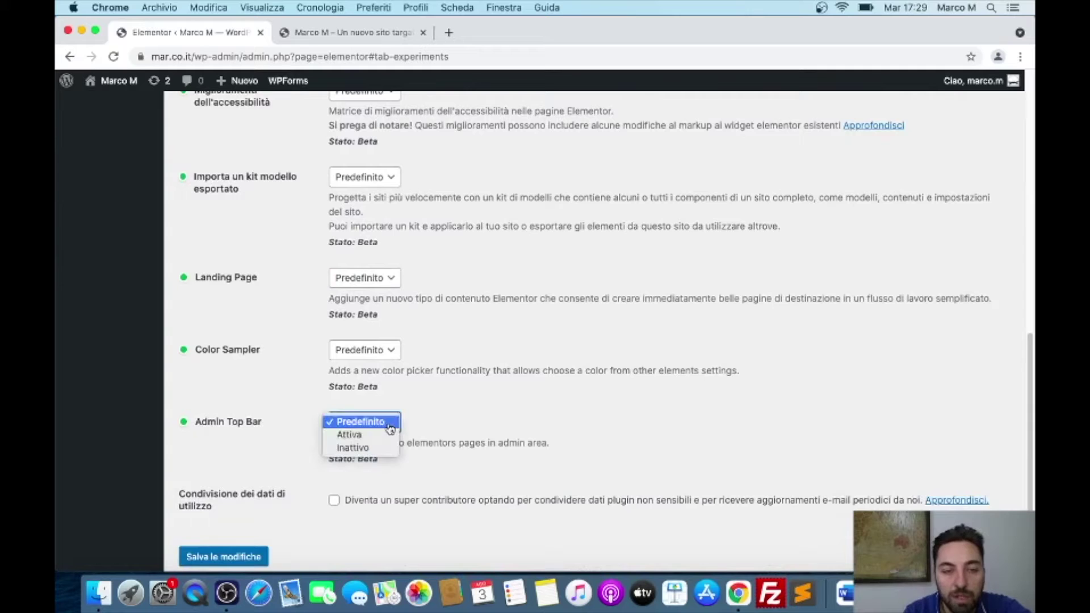
left_click(390, 427)
left_click_drag(328, 467, 374, 473)
left_click(373, 472)
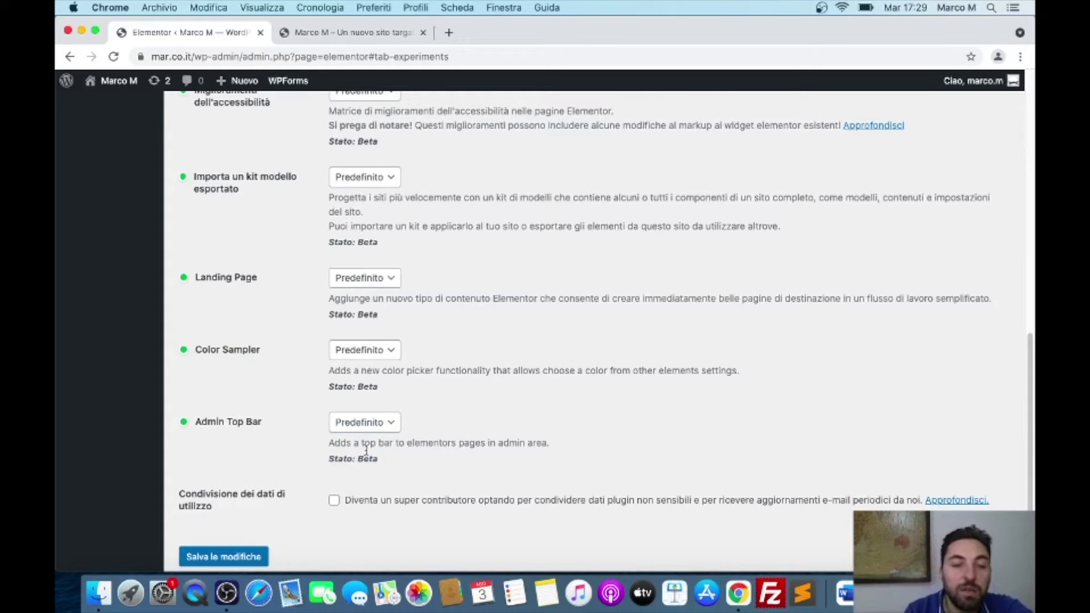
mouse_move(185, 425)
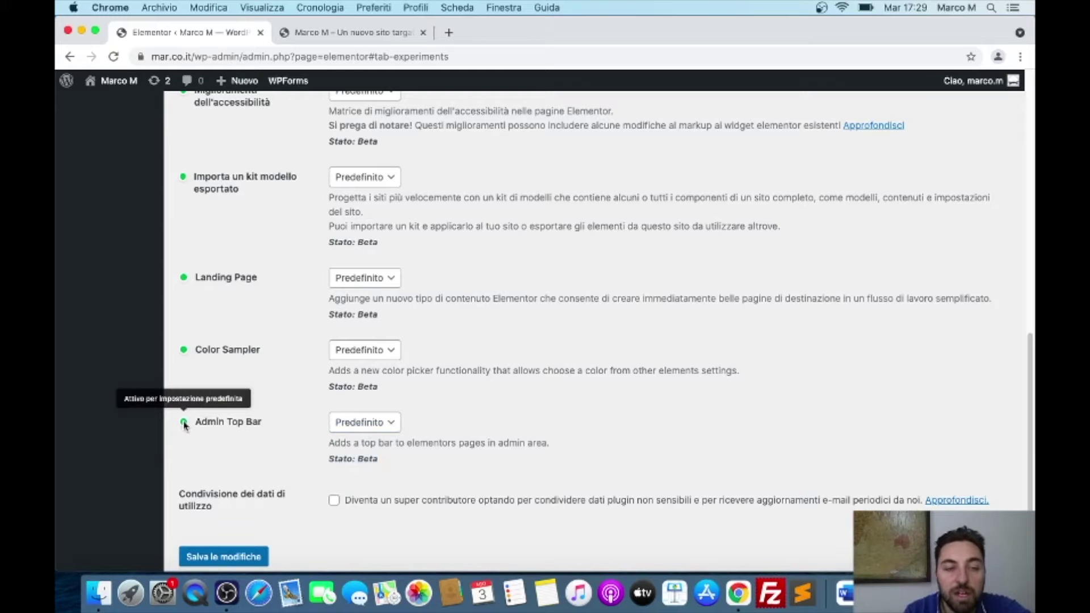
left_click(342, 430)
left_click(265, 409)
Step: Open Elementor's role manager and inspect the editor access options for the Editor and Author roles
scroll(170, 375, "up", 15)
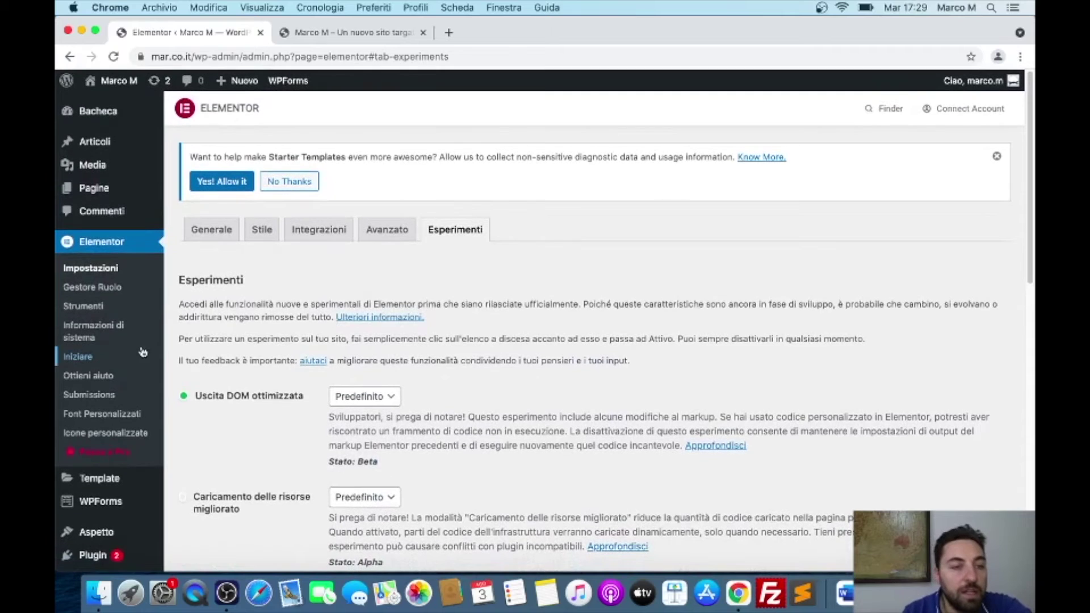
left_click(97, 288)
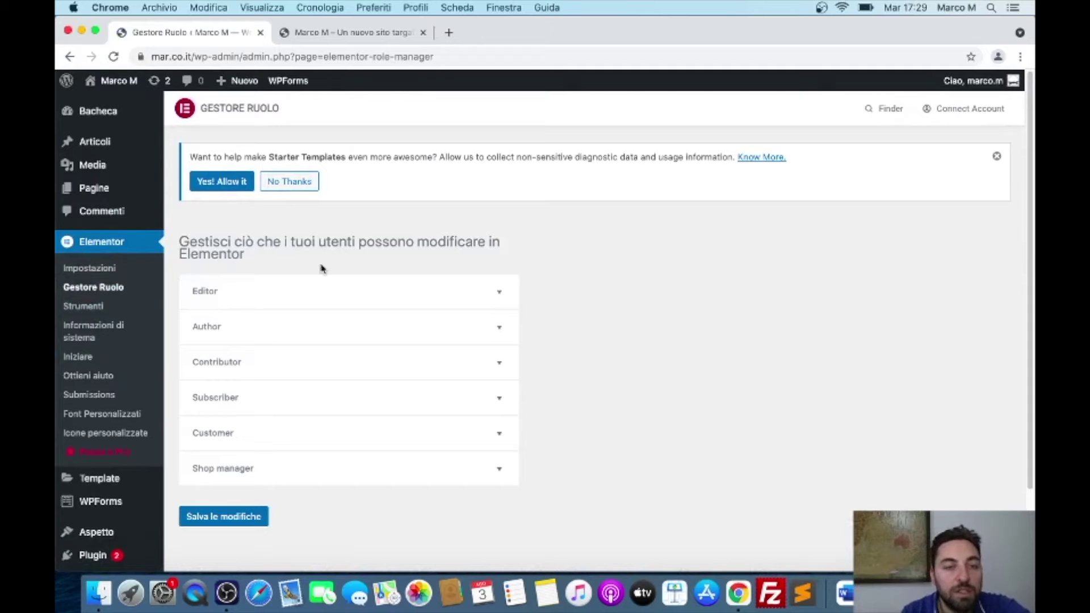
left_click(260, 301)
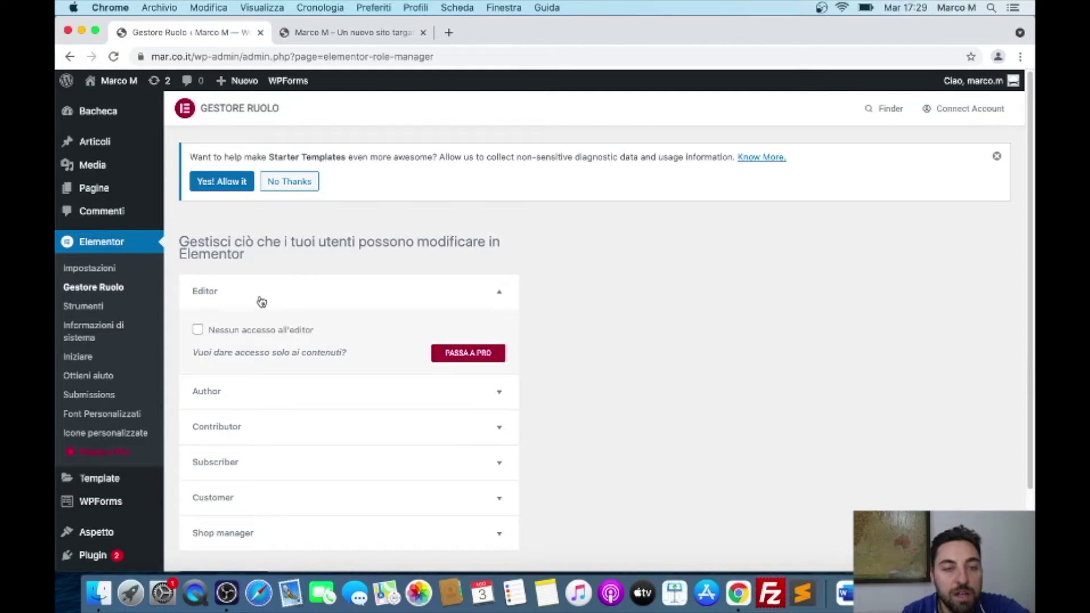
left_click(261, 301)
left_click(275, 342)
left_click(276, 342)
left_click(273, 343)
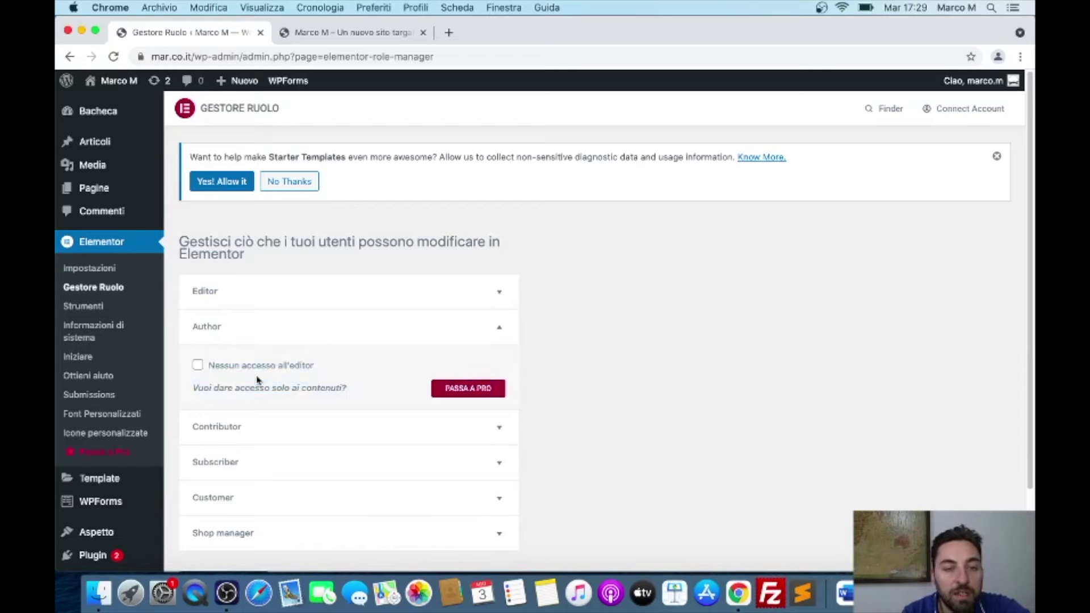
left_click(264, 342)
Step: Inspect the editor access options for the Contributor, Subscriber, Customer and Shop manager roles
left_click(259, 366)
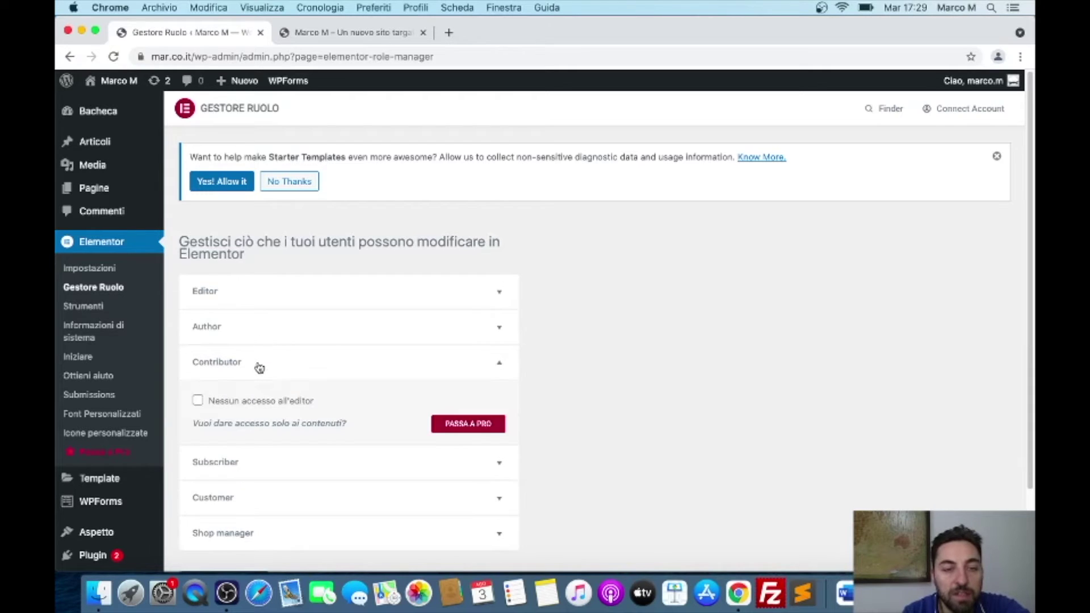
left_click(259, 368)
left_click(259, 400)
left_click(257, 400)
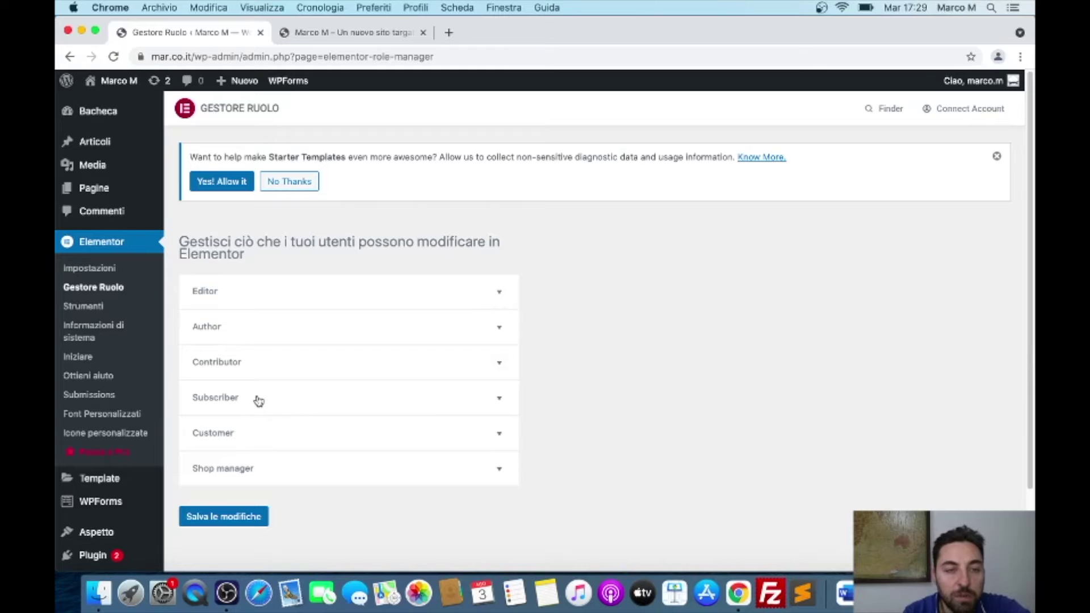
left_click(250, 437)
scroll(251, 434, "down", 2)
left_click(256, 376)
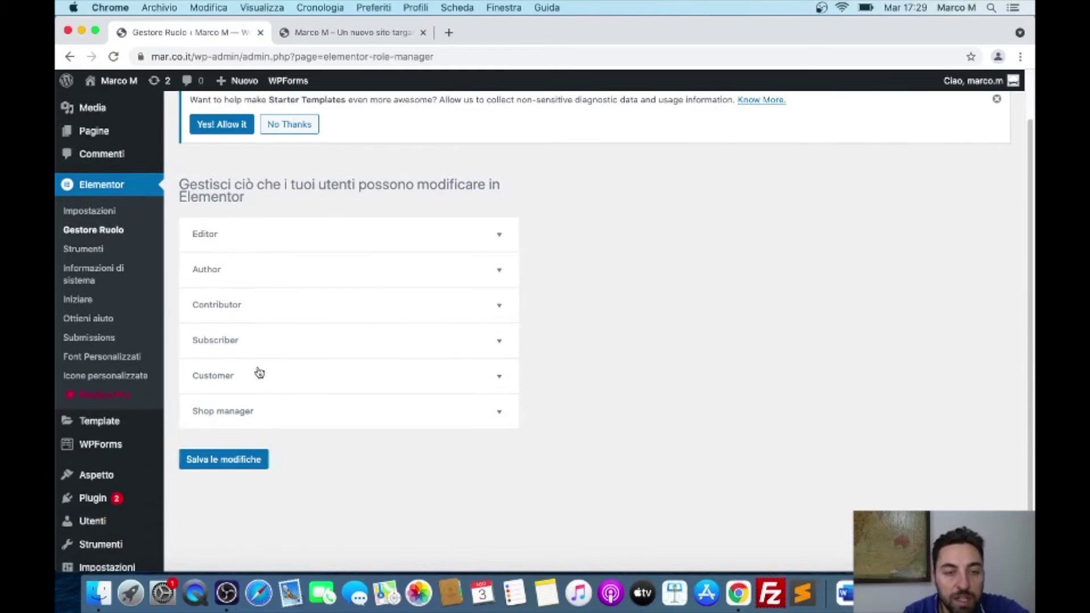
left_click(251, 414)
left_click(248, 427)
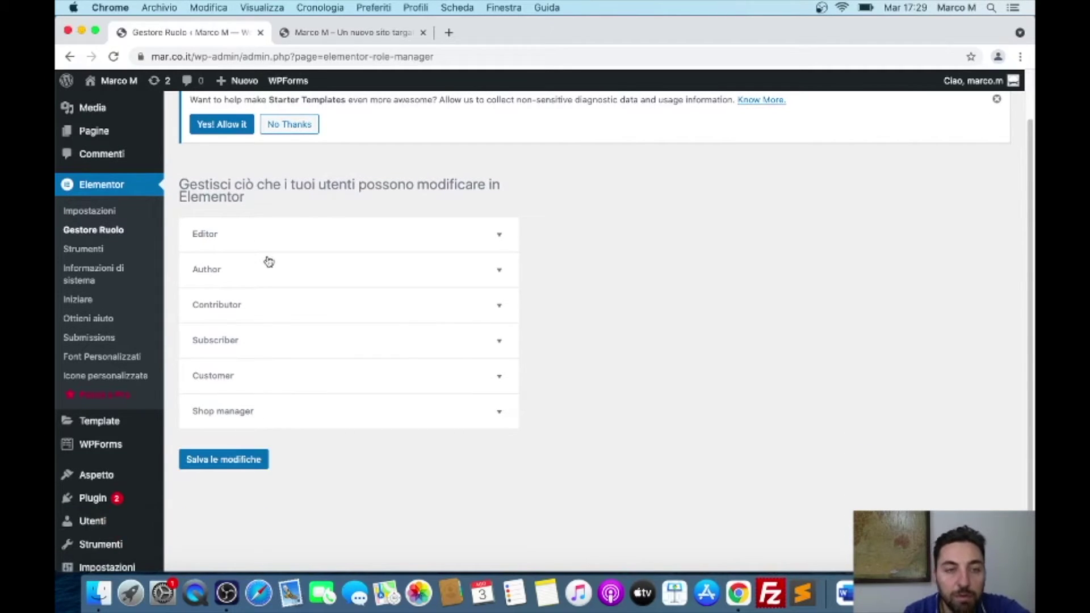
Step: Try "Nessun accesso all'editor" for the Editor role and turn it off again
left_click(285, 237)
left_click(214, 275)
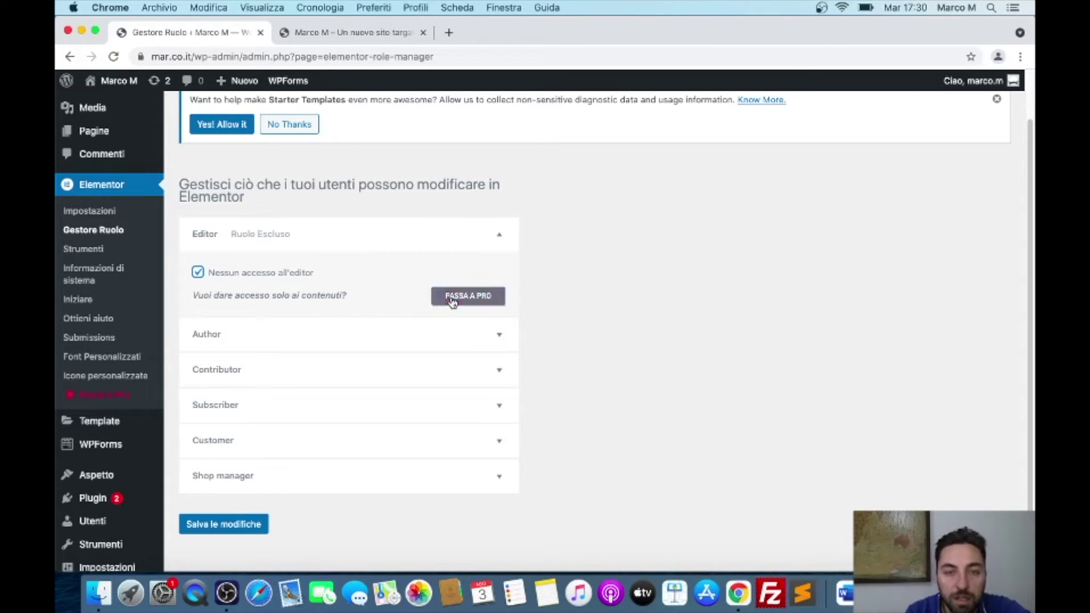
left_click(198, 273)
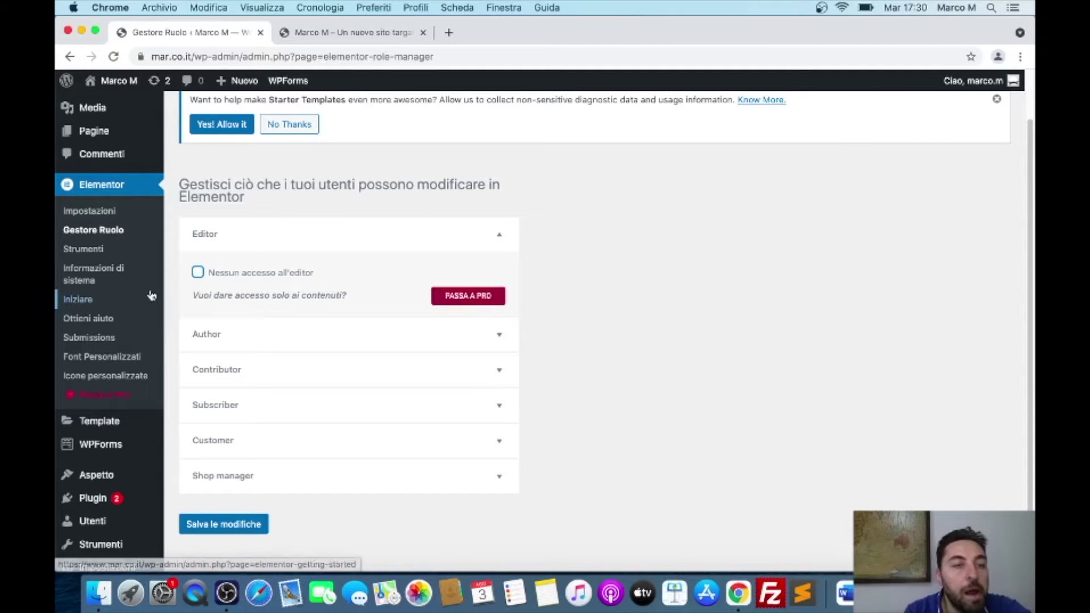
Step: Review Elementor's general tools, including CSS regeneration, library sync and safe mode, and check the debug bar options
left_click(96, 250)
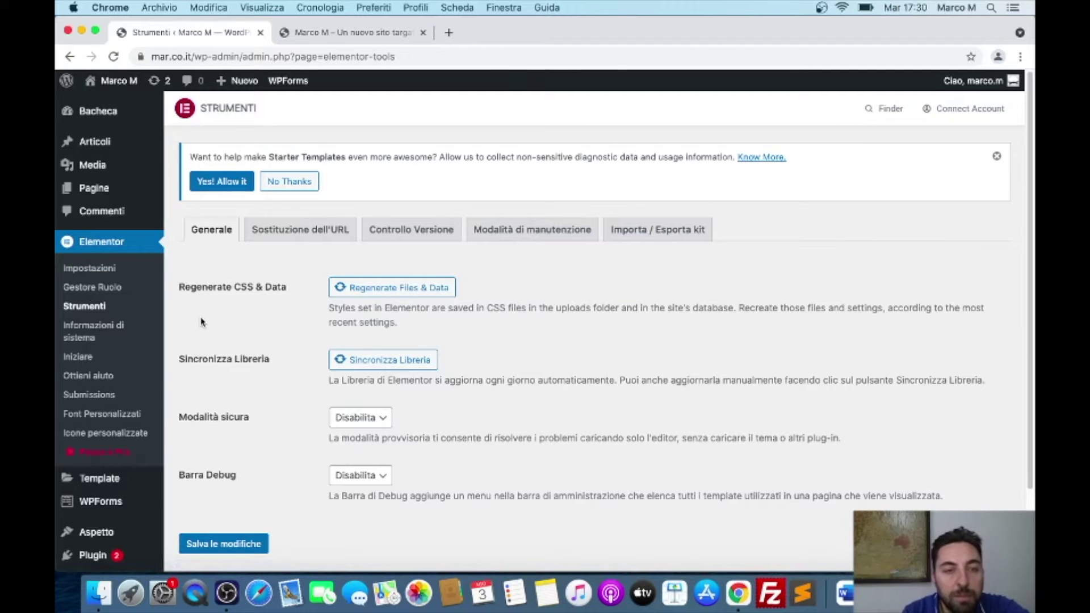
scroll(201, 322, "down", 1)
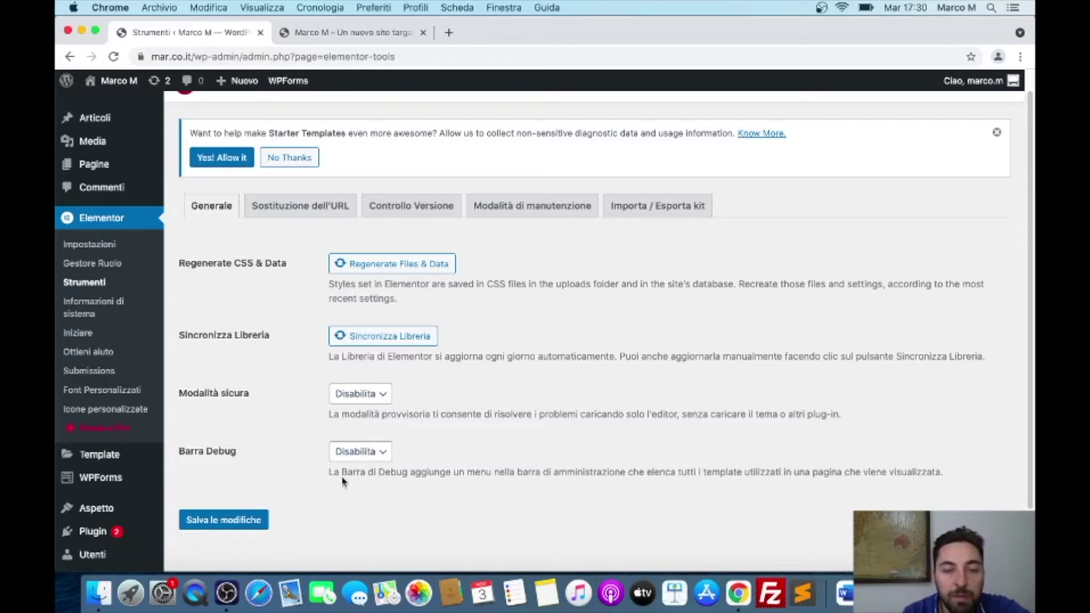
left_click(370, 453)
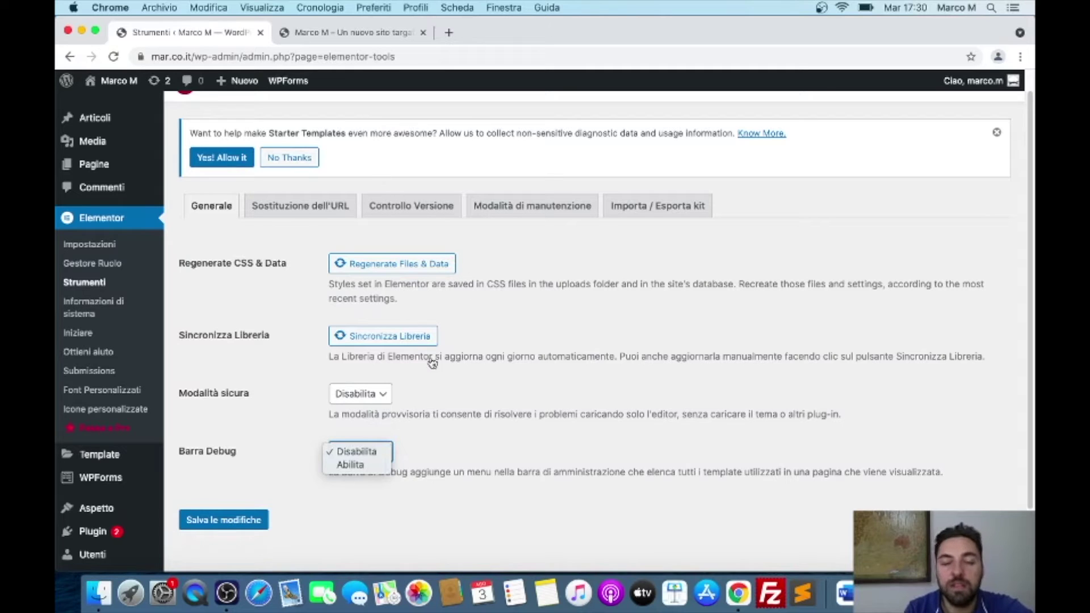
left_click(477, 465)
Step: Examine Elementor's URL replacement tool and its fields for the old and new site addresses
left_click(302, 209)
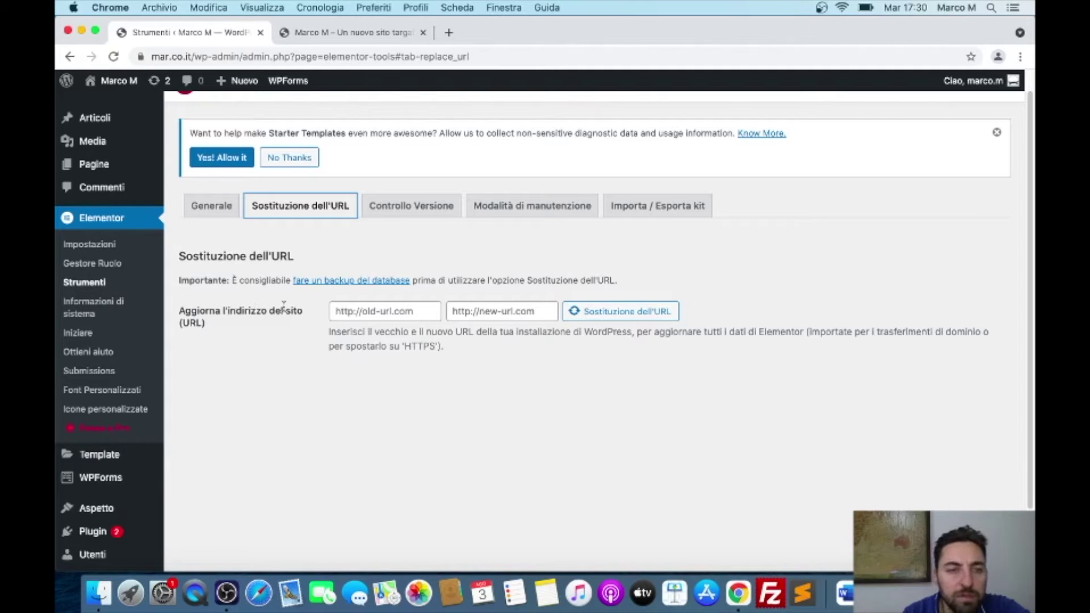
left_click_drag(212, 312, 250, 334)
left_click(251, 334)
left_click(374, 317)
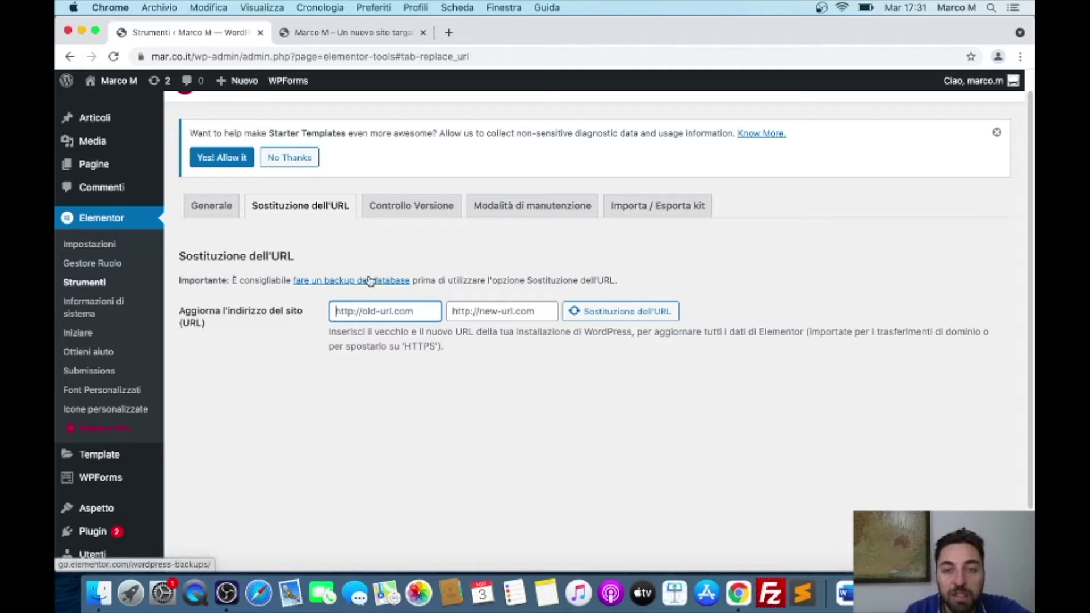
scroll(274, 379, "down", 1)
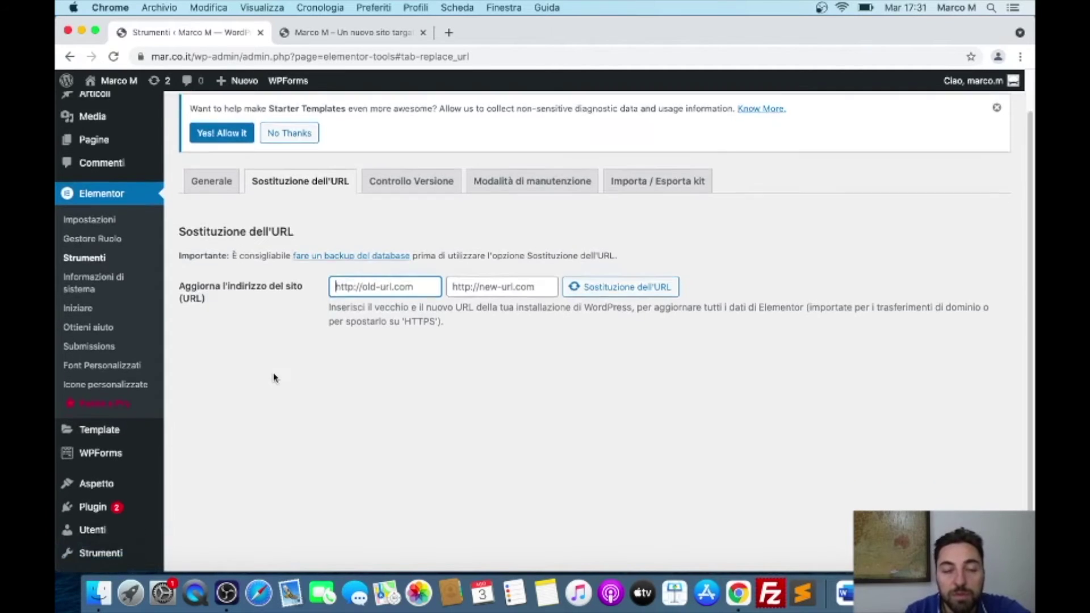
scroll(273, 379, "up", 2)
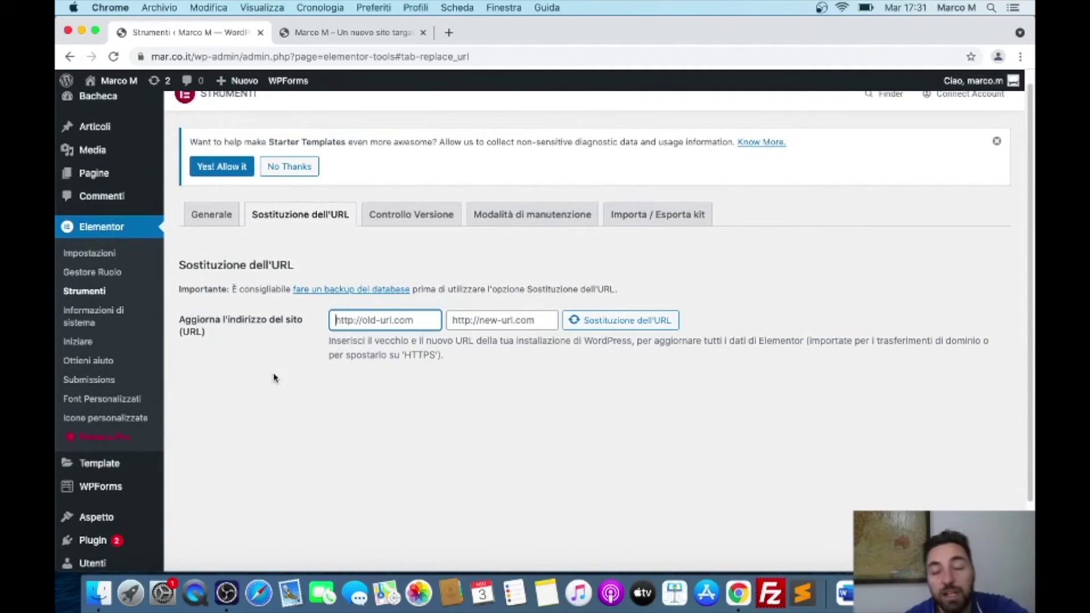
Step: Examine Elementor's version control, browsing the rollback versions while keeping 3.3.0, and review the beta tester settings
left_click(397, 217)
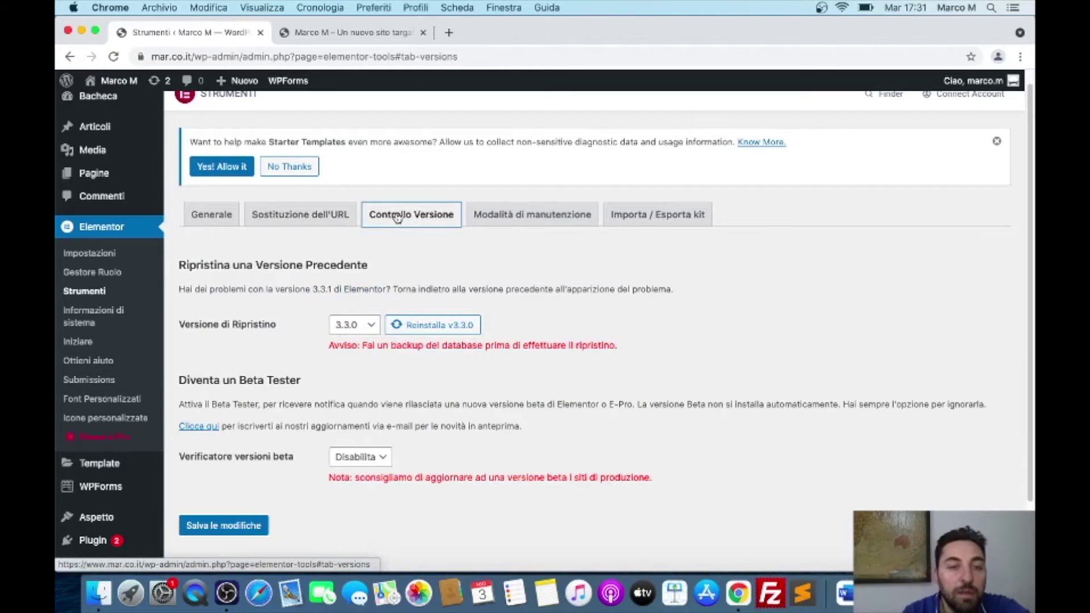
left_click(370, 324)
left_click(355, 318)
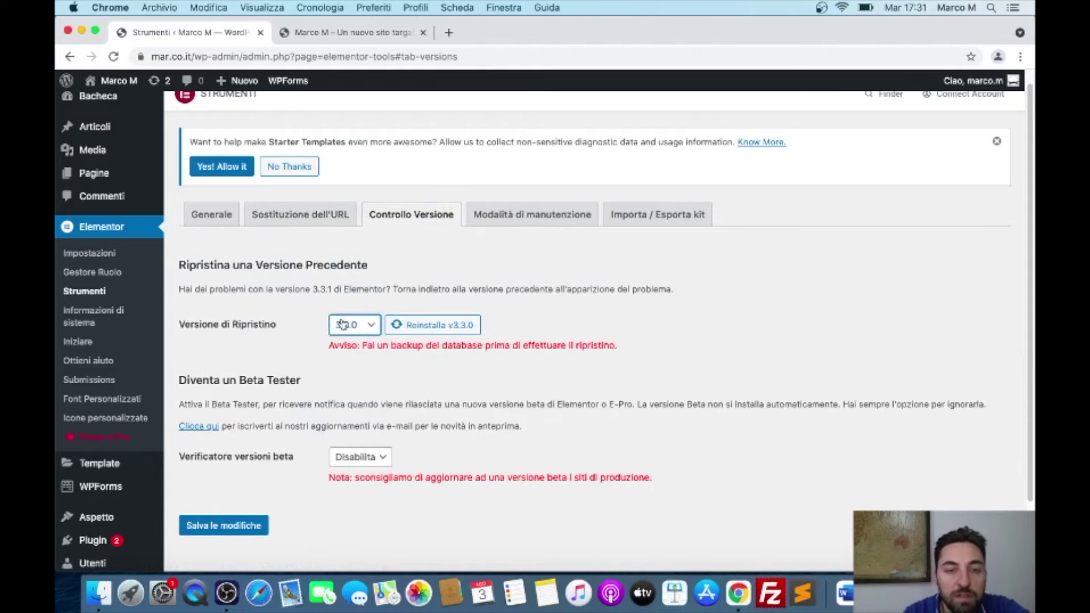
left_click(343, 320)
left_click(302, 332)
left_click(336, 326)
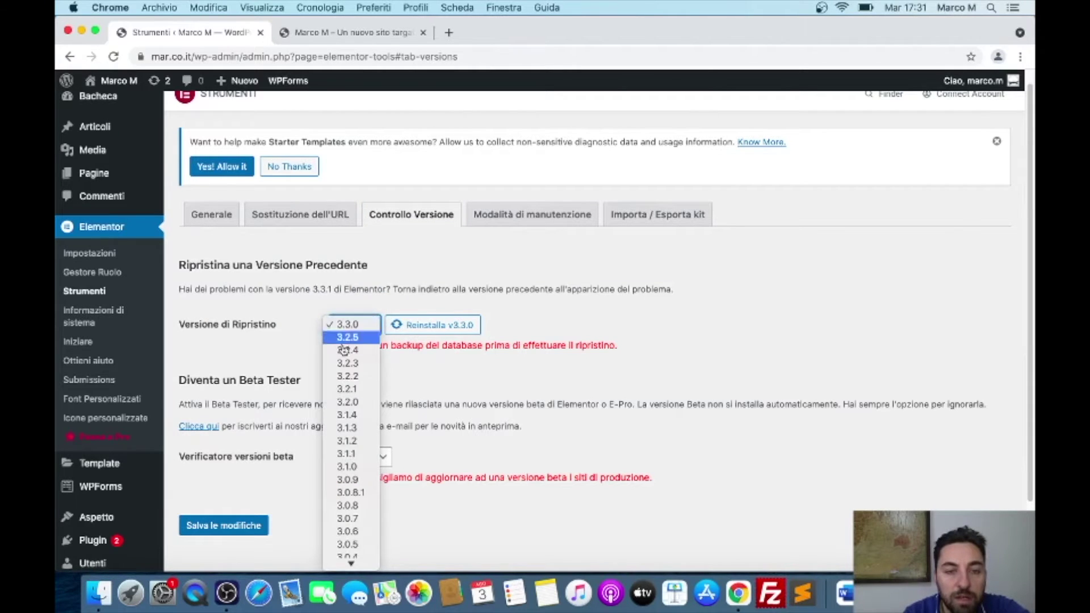
scroll(341, 364, "down", 5)
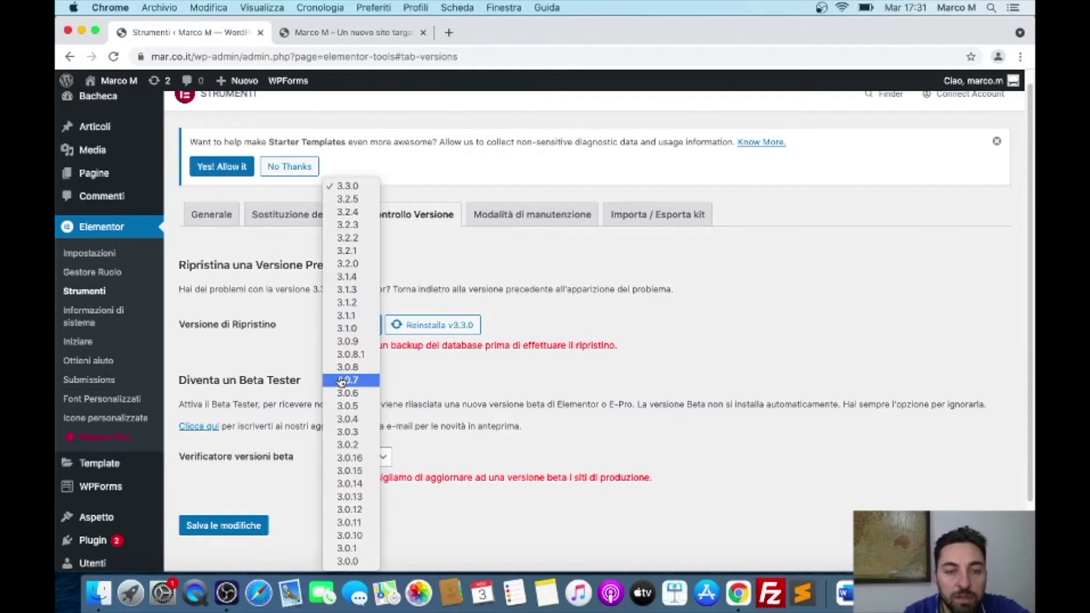
left_click(285, 351)
scroll(285, 349, "down", 2)
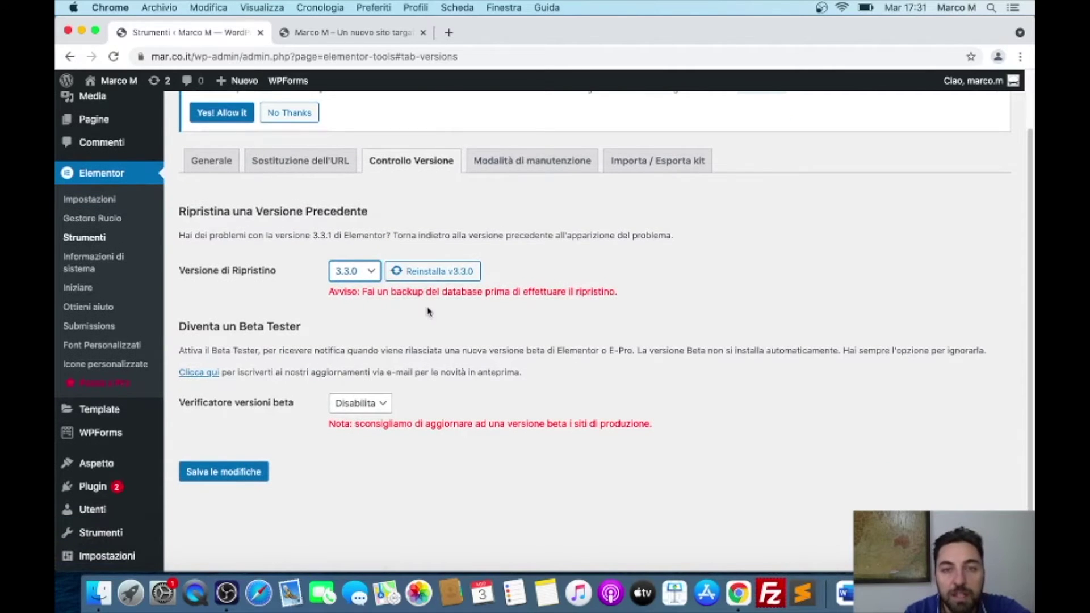
Step: Review Elementor's maintenance mode choices and template list, trying "Personalizzato" access and restoring "Connesso"
left_click(533, 163)
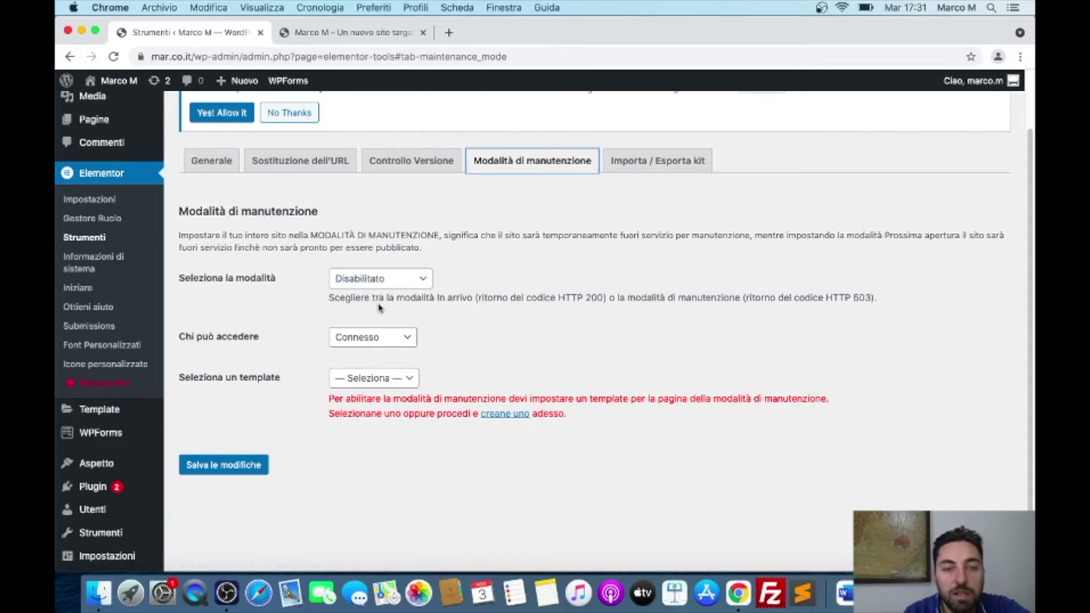
left_click(410, 282)
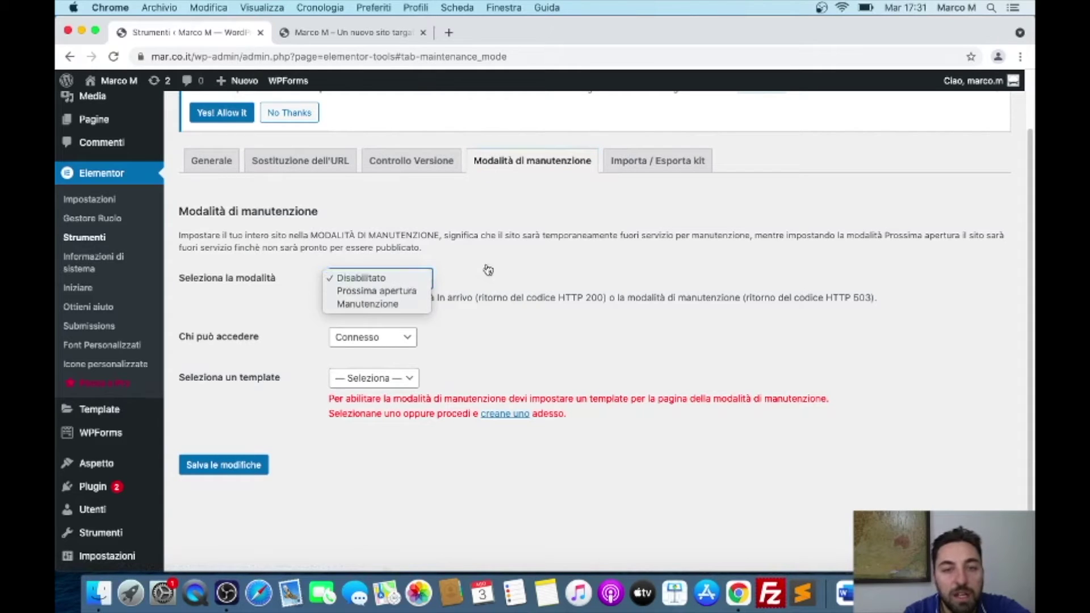
left_click(445, 294)
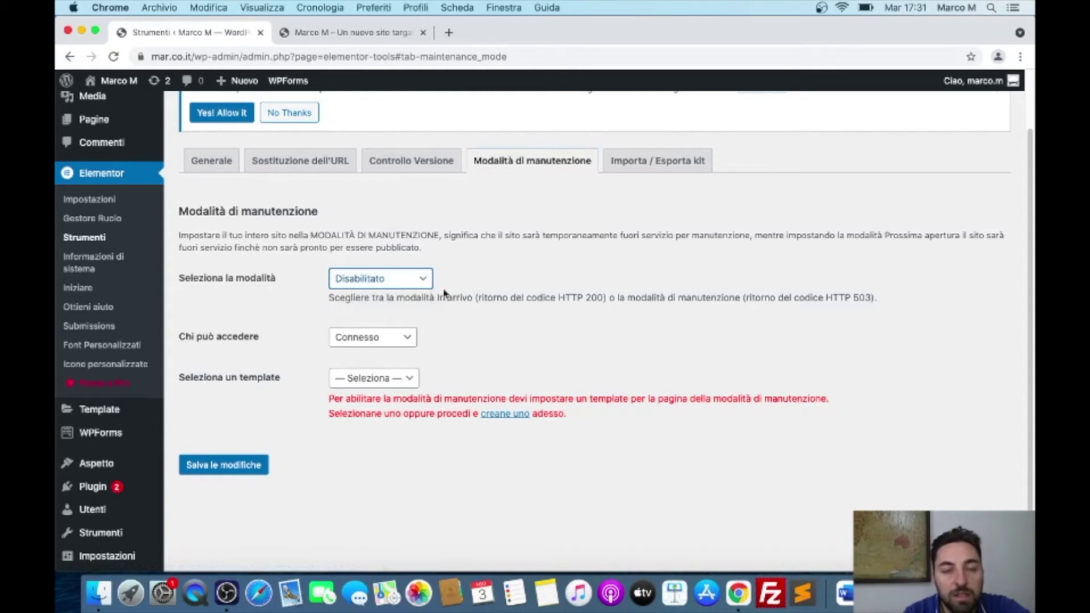
left_click(367, 338)
left_click(374, 353)
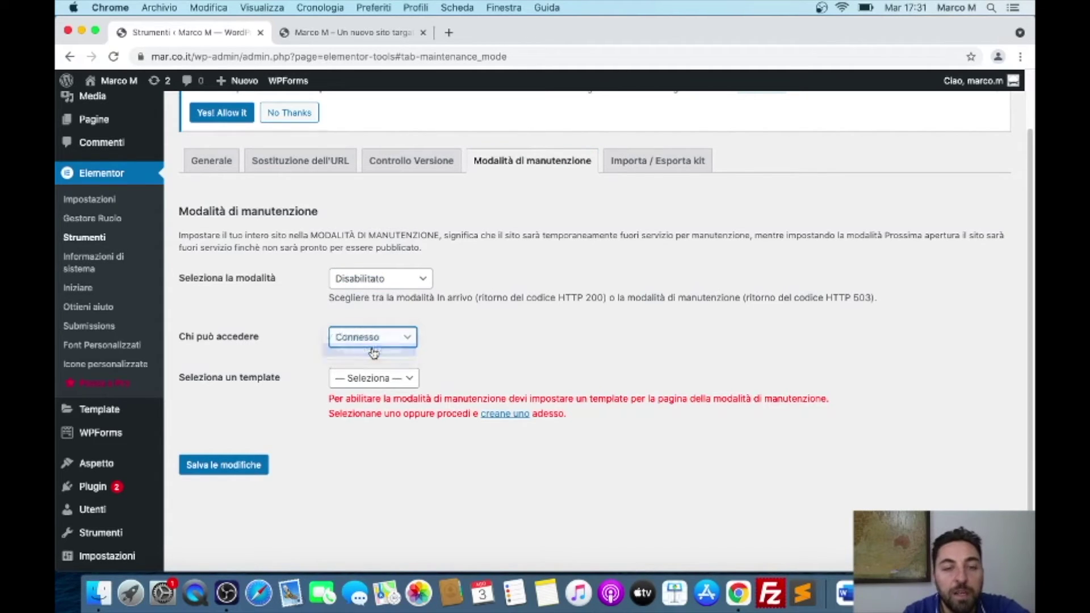
left_click(369, 338)
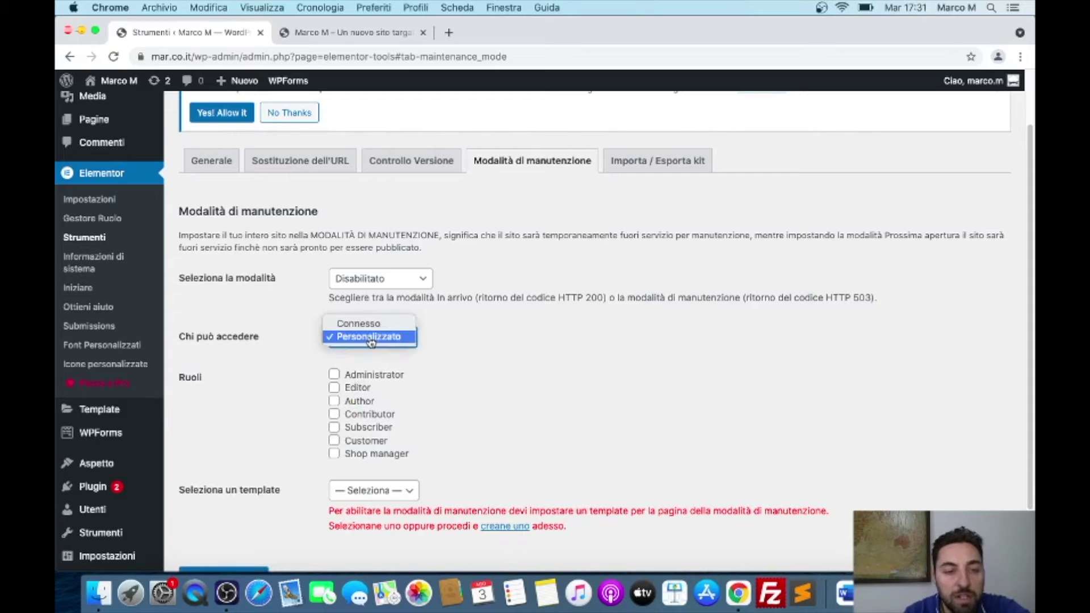
left_click(380, 326)
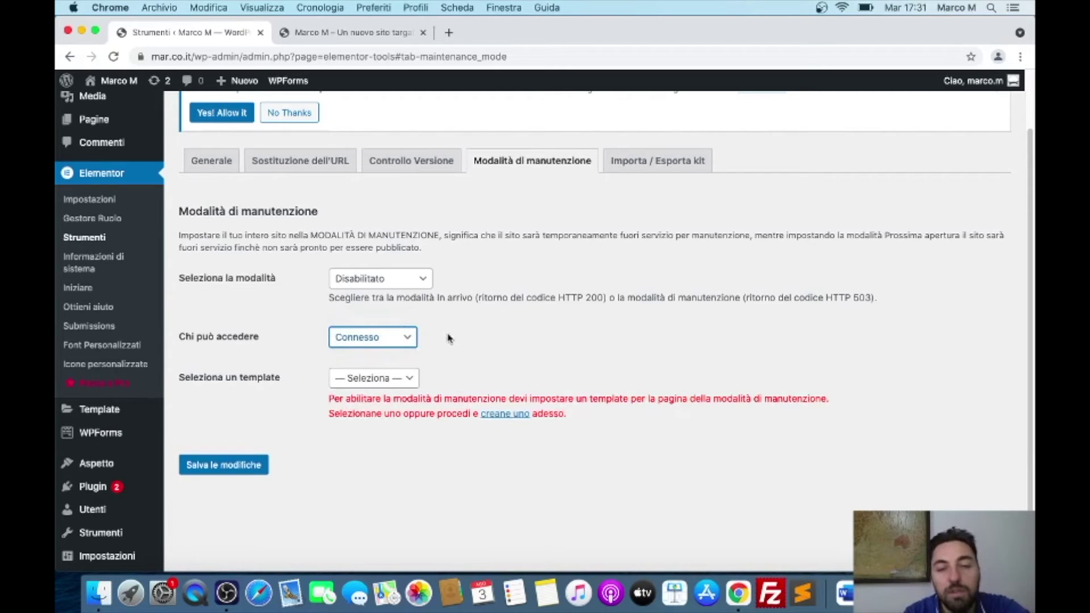
left_click(398, 379)
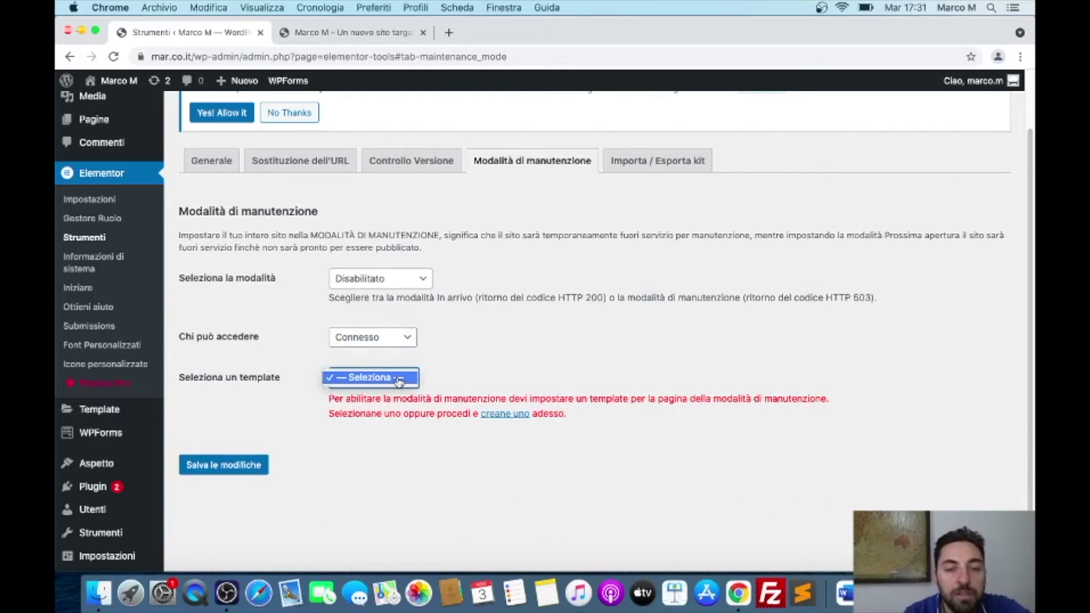
left_click(398, 379)
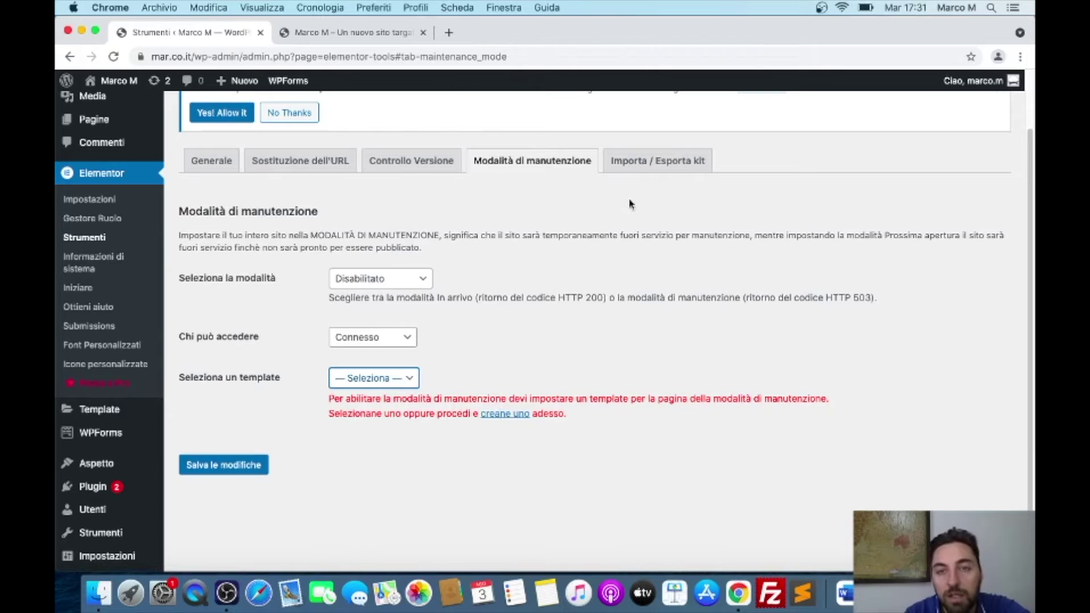
Step: Examine Elementor's options for exporting and importing a template kit
left_click(651, 168)
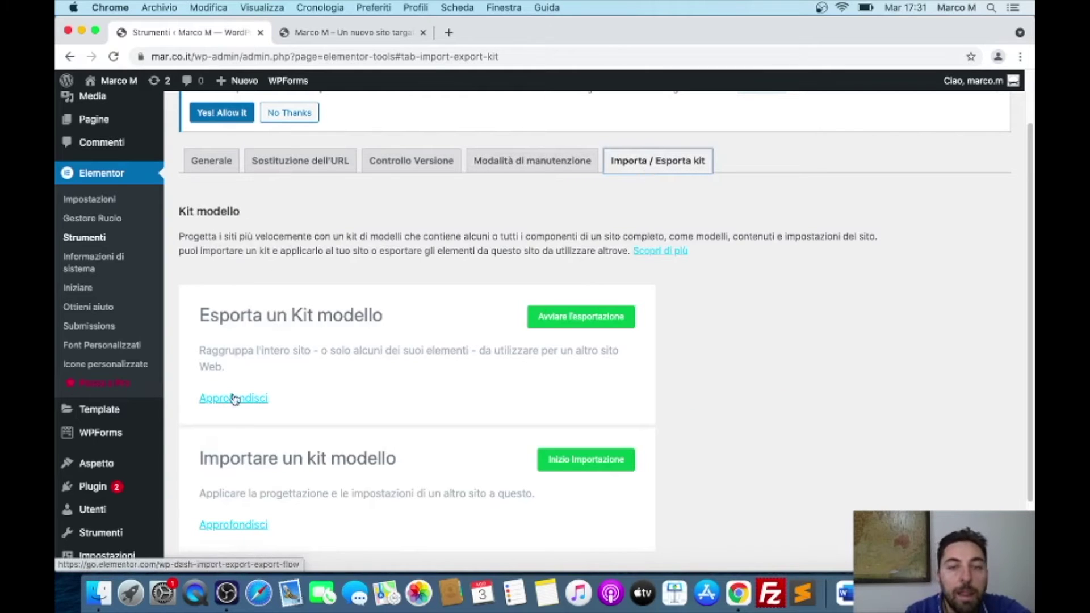
scroll(235, 399, "down", 3)
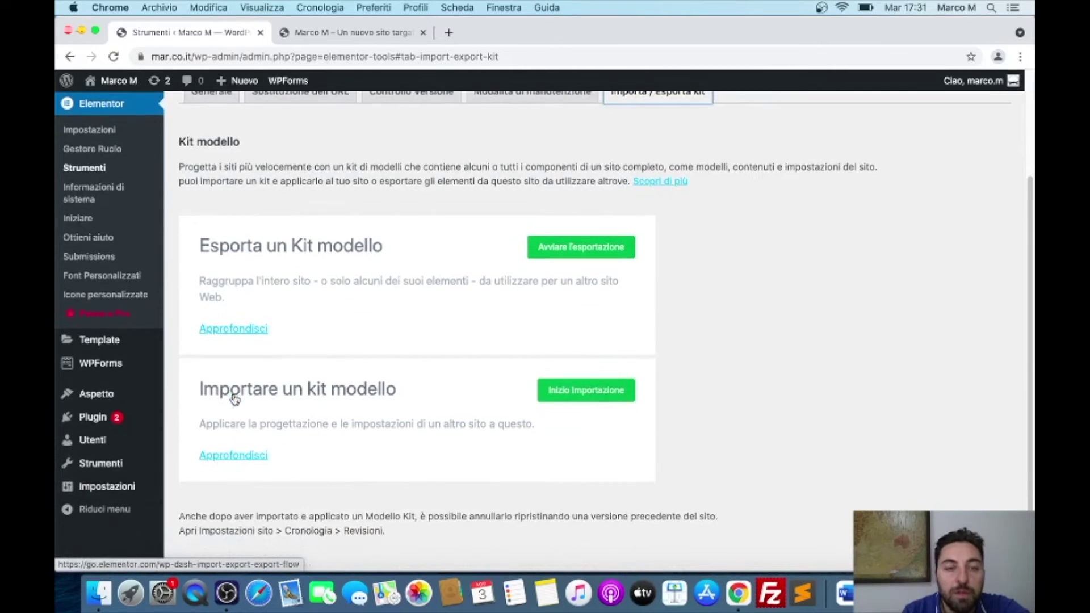
scroll(235, 399, "up", 3)
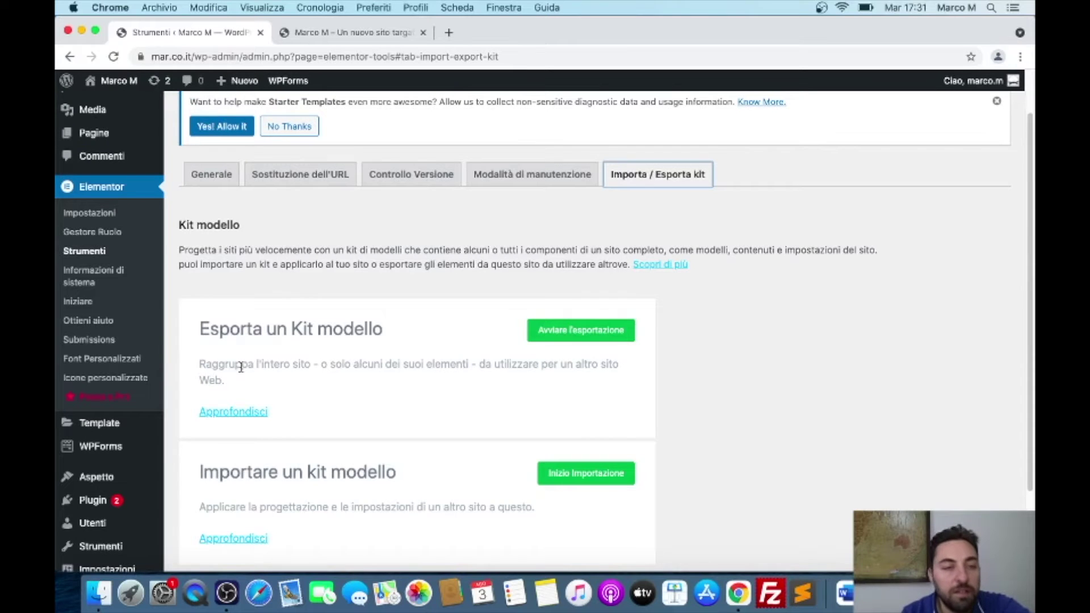
Step: Review Elementor's system information, from the server environment to the active plugins, log and copyable report
left_click(92, 280)
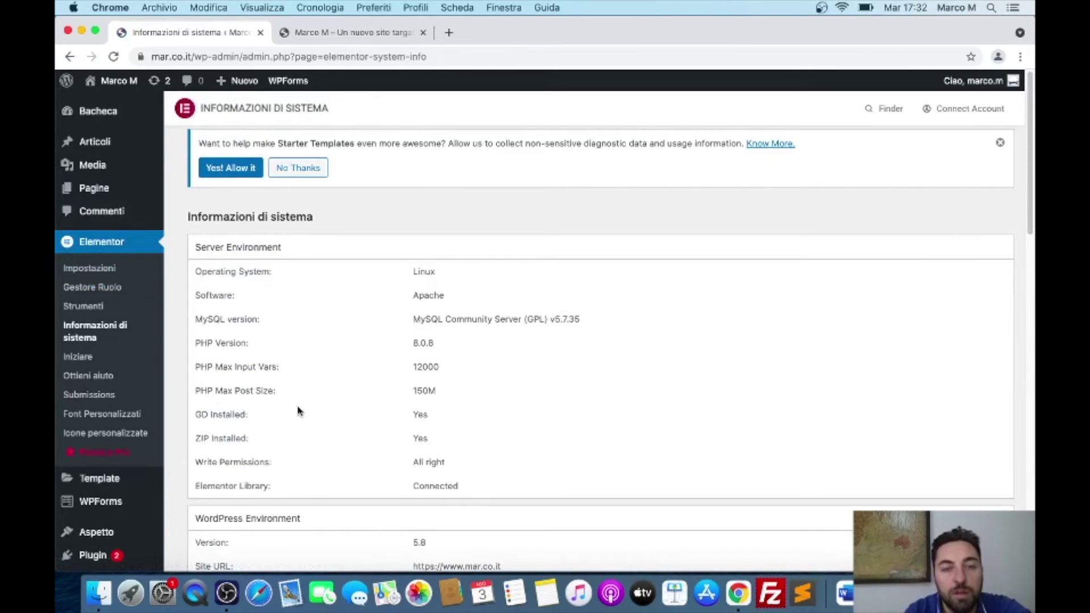
scroll(298, 411, "down", 10)
scroll(298, 411, "down", 8)
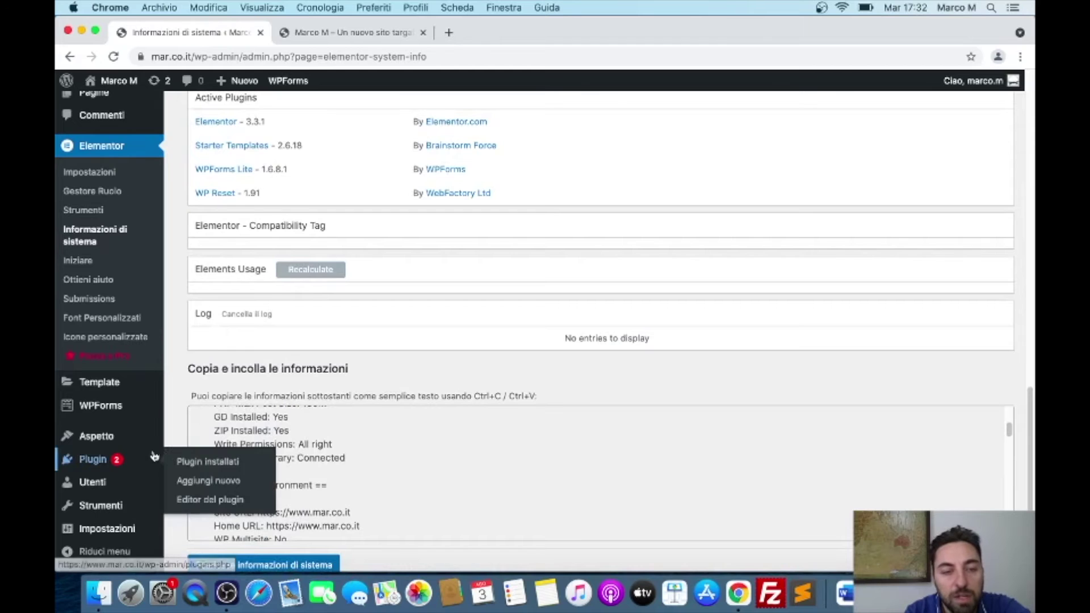
scroll(183, 389, "down", 2)
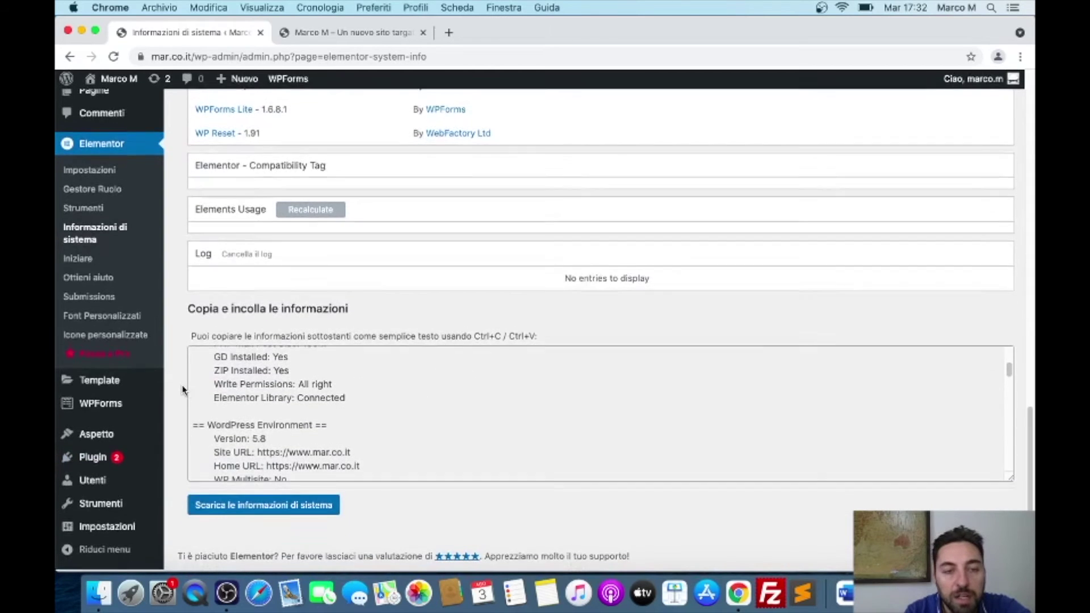
Step: Look through Elementor's getting-started page with its introductory video, first-page creation and full guide options
left_click(77, 260)
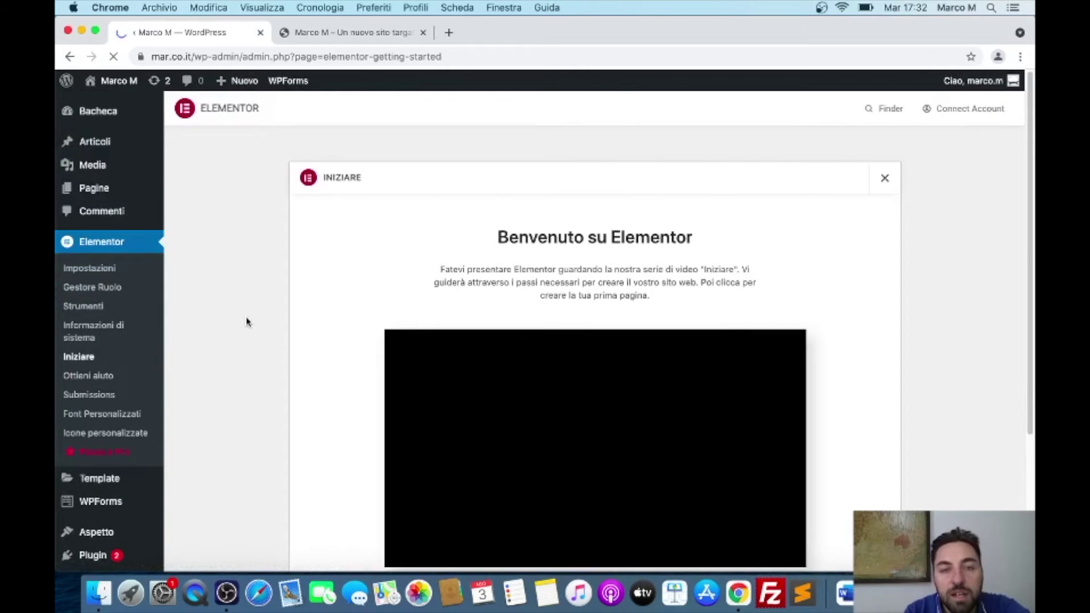
scroll(247, 322, "down", 2)
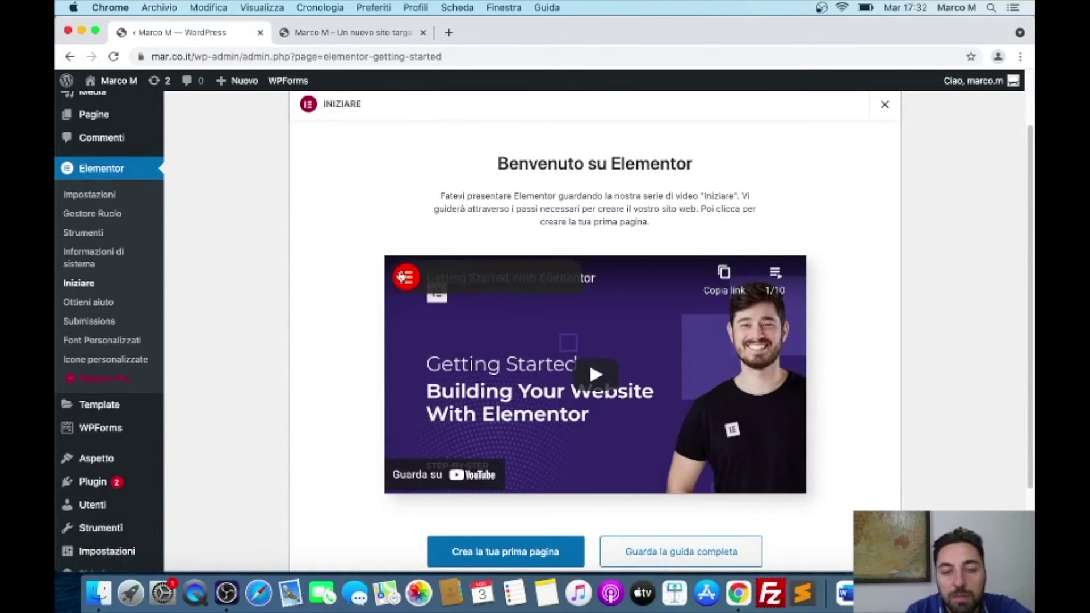
scroll(398, 267, "down", 3)
scroll(401, 276, "up", 3)
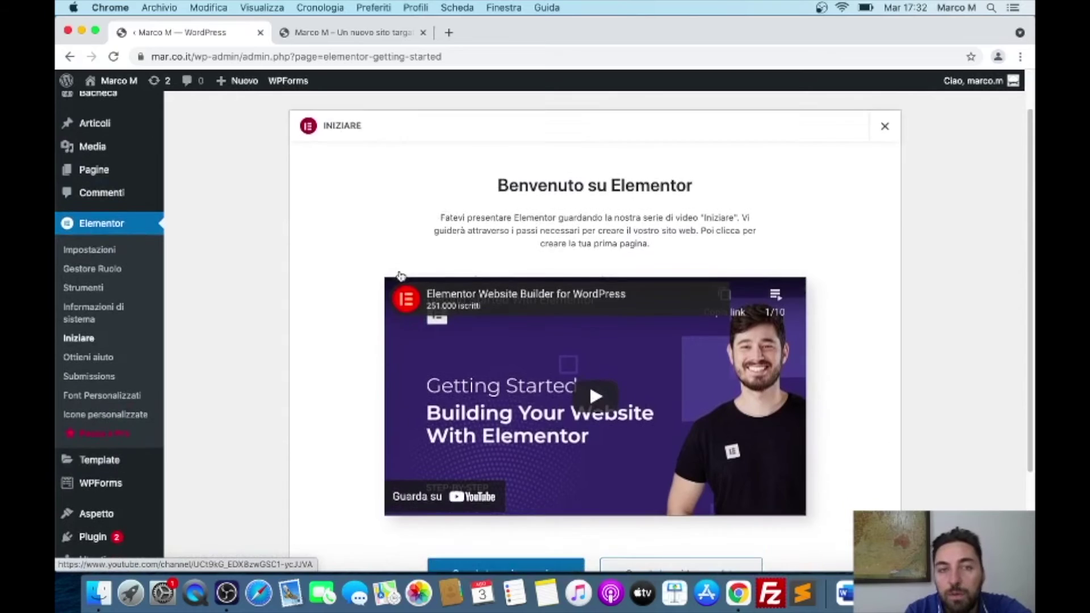
scroll(400, 276, "down", 2)
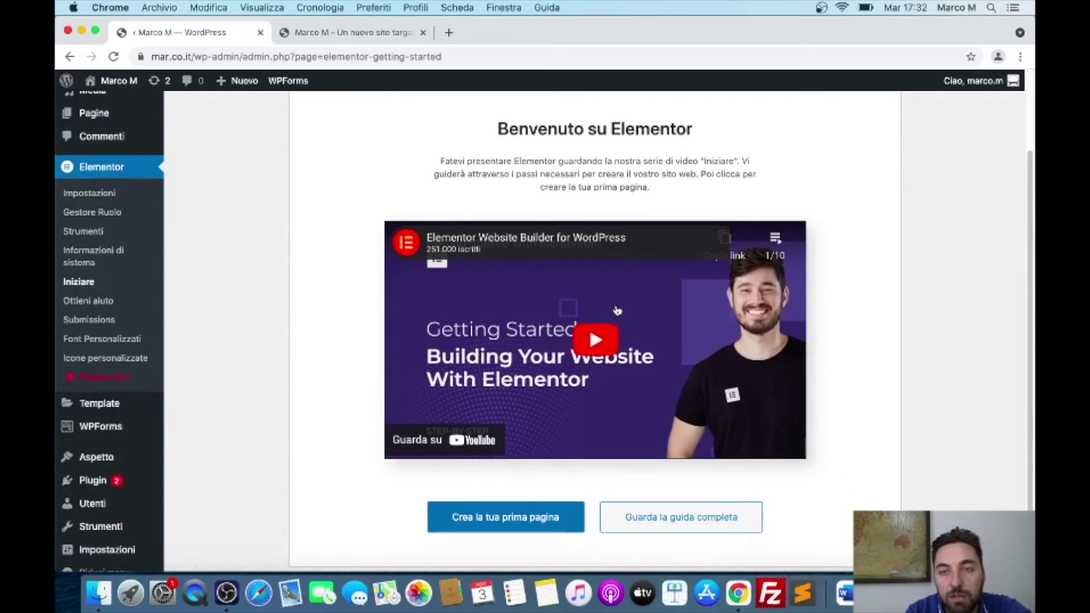
scroll(623, 331, "down", 2)
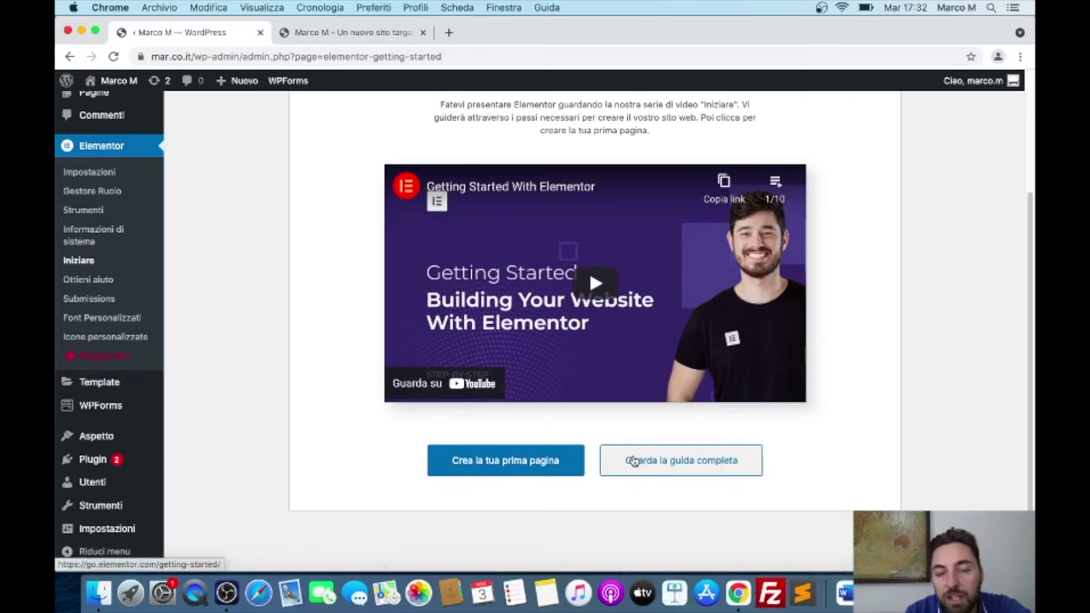
Step: Check Elementor's help site, close it, and view the form submissions, custom fonts and custom icons pages
left_click(70, 281)
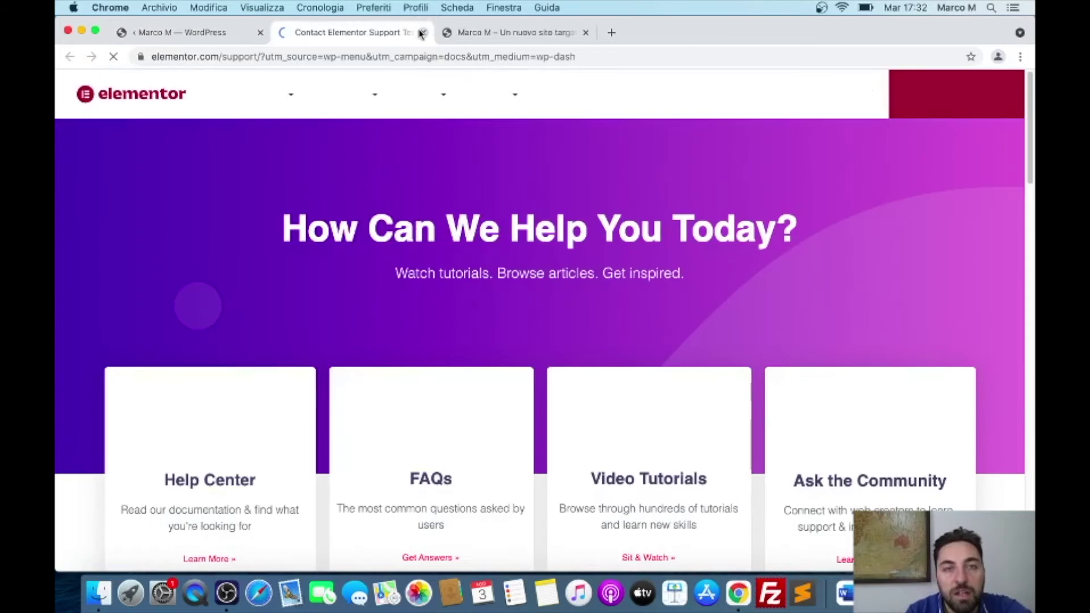
left_click(422, 33)
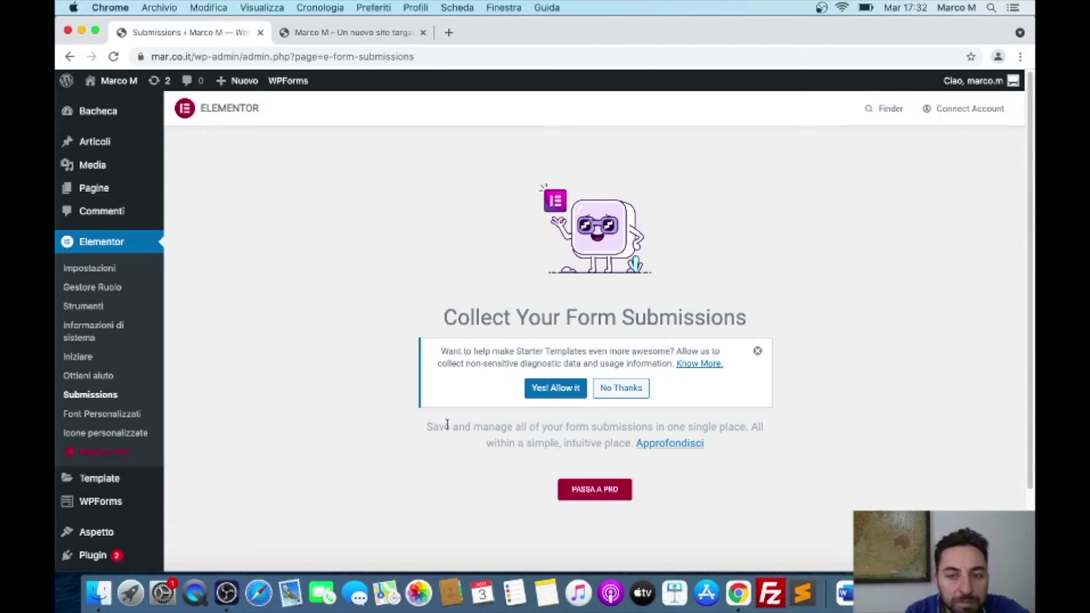
left_click(115, 415)
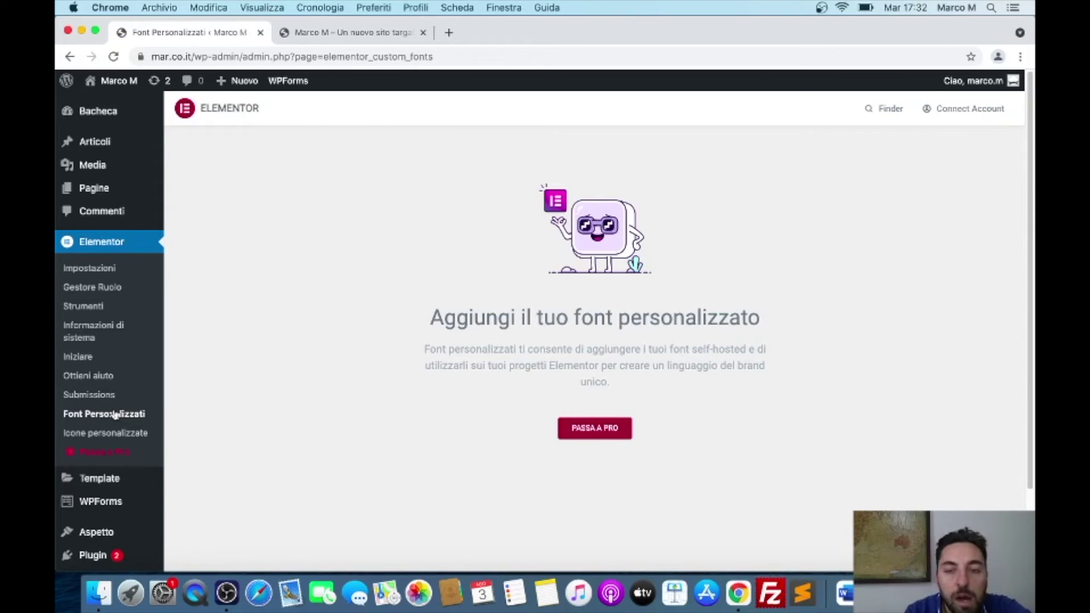
left_click(102, 435)
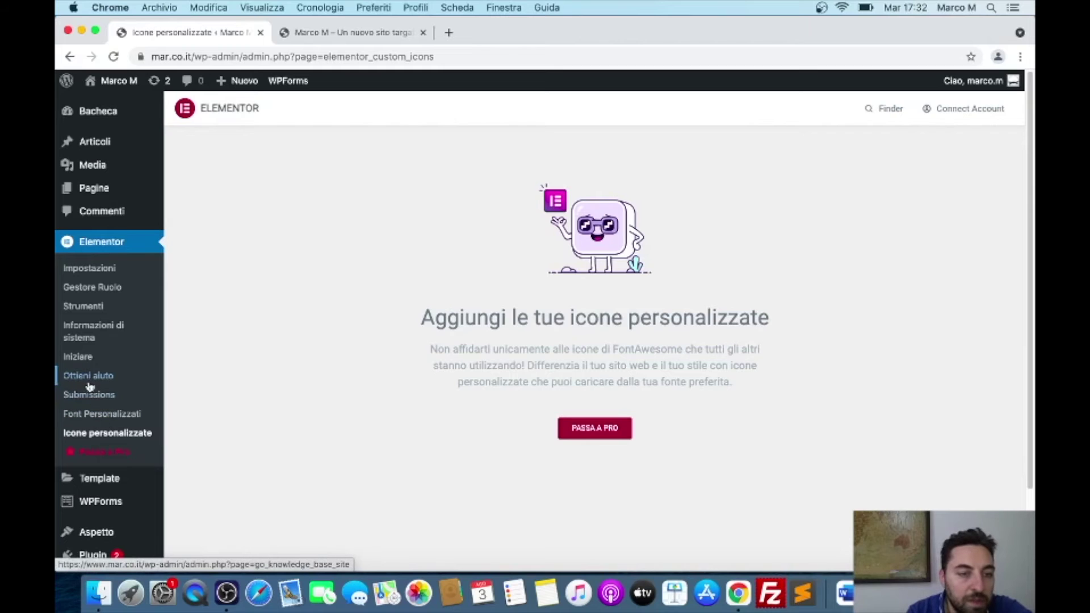
Step: Create a first page in the Elementor editor from the getting-started page
left_click(86, 358)
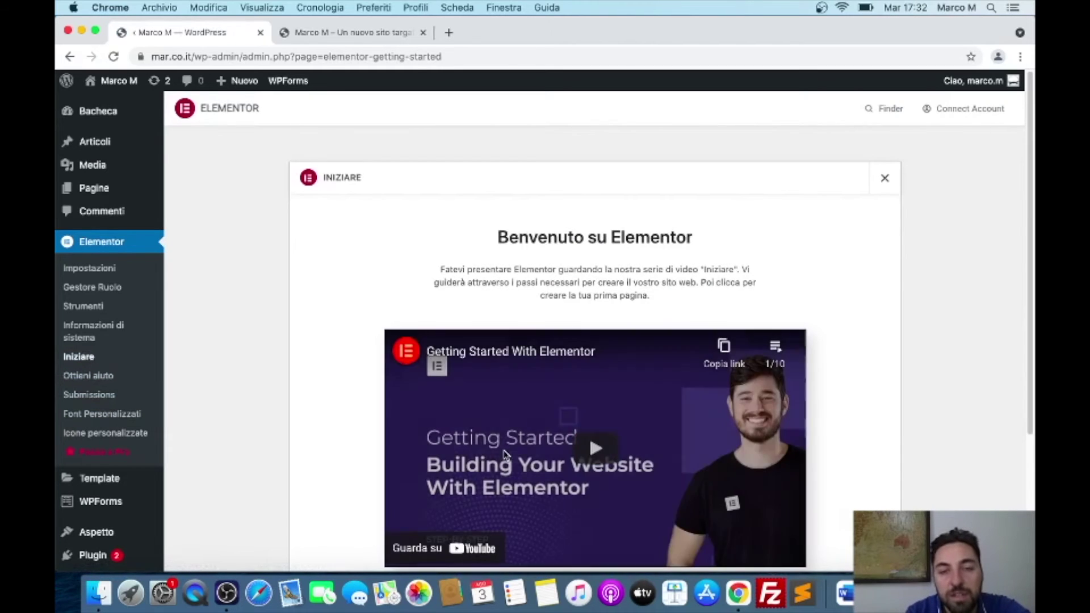
scroll(352, 453, "down", 4)
left_click(485, 437)
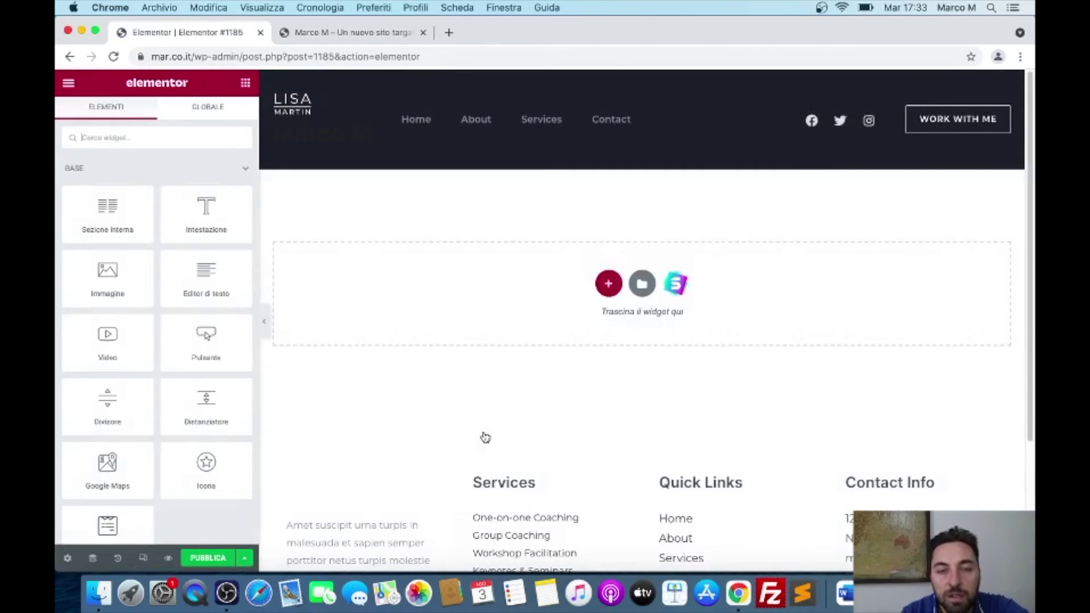
Step: Look over the new page and its widgets, and add an Intestazione widget to the empty content area
scroll(485, 438, "down", 3)
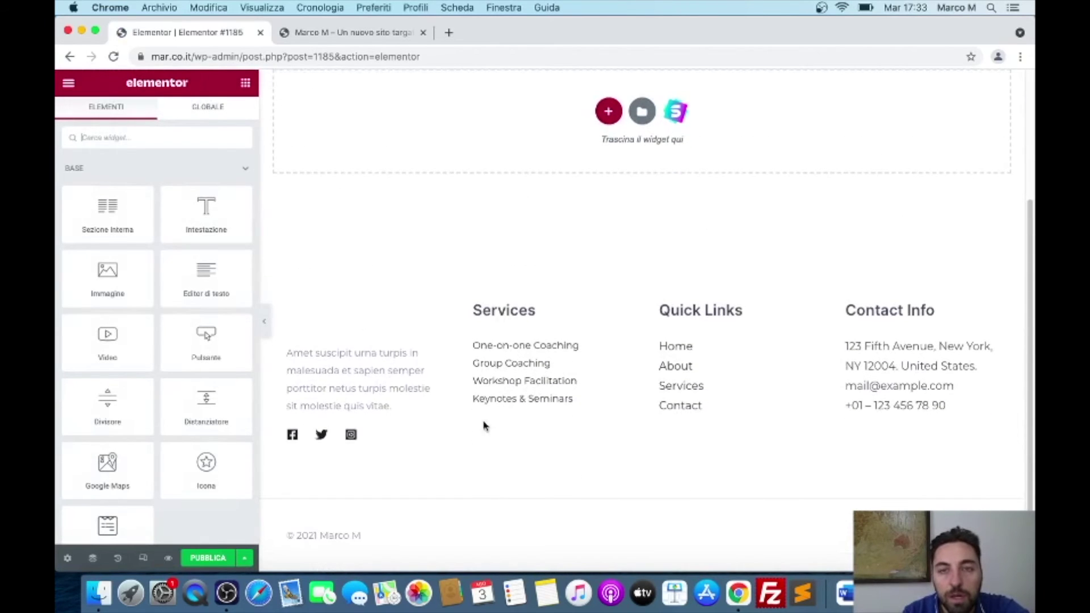
scroll(535, 267, "up", 3)
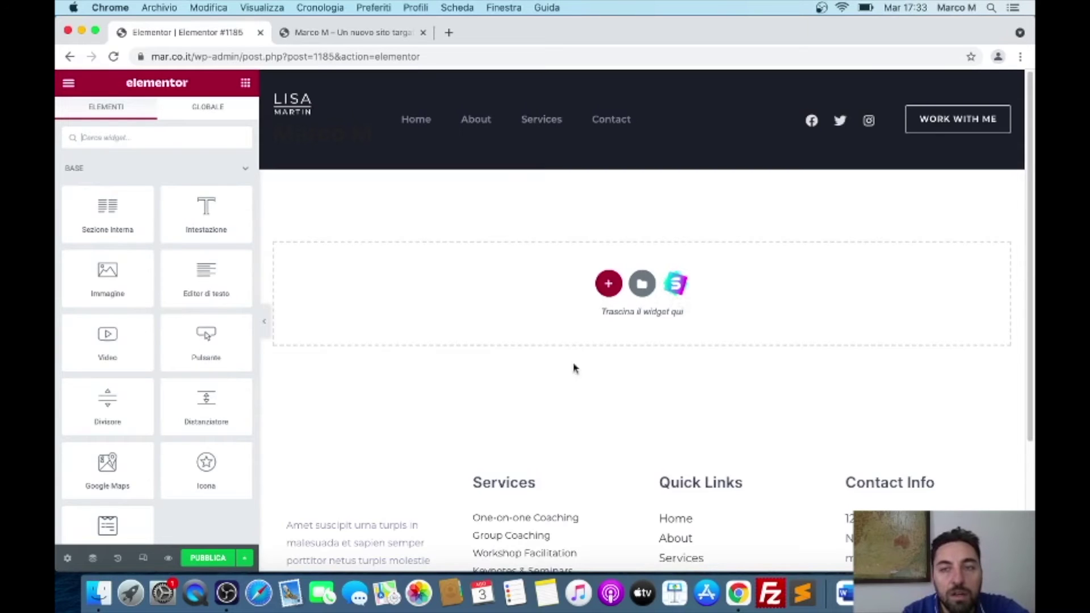
scroll(570, 381, "down", 5)
scroll(568, 392, "up", 5)
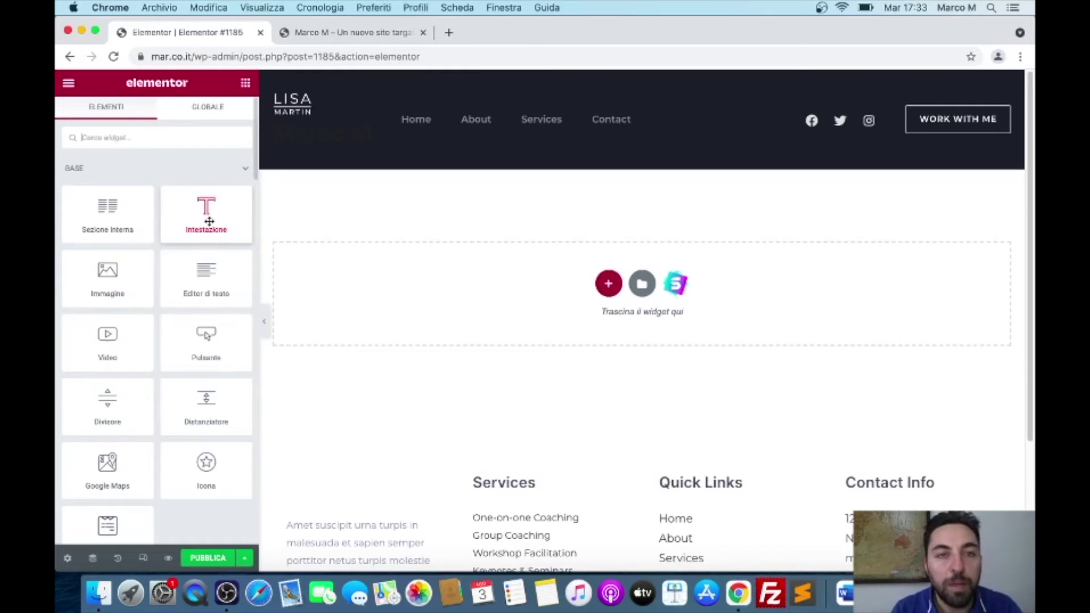
left_click_drag(209, 222, 524, 280)
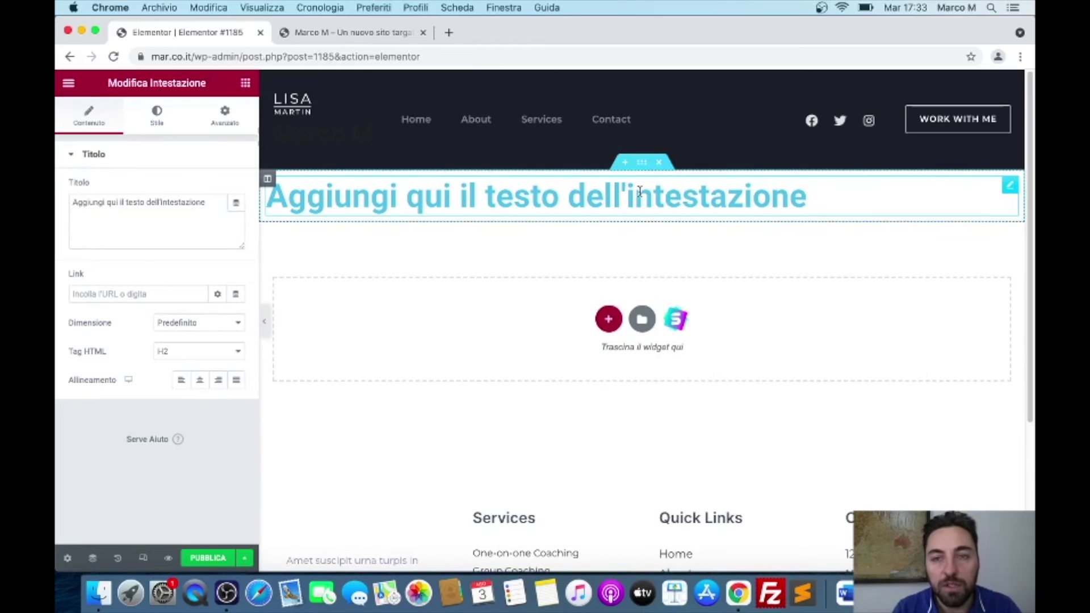
Step: Replace the heading's placeholder text with "PAGINA DI PROVA" and centre it
left_click_drag(635, 213, 635, 262)
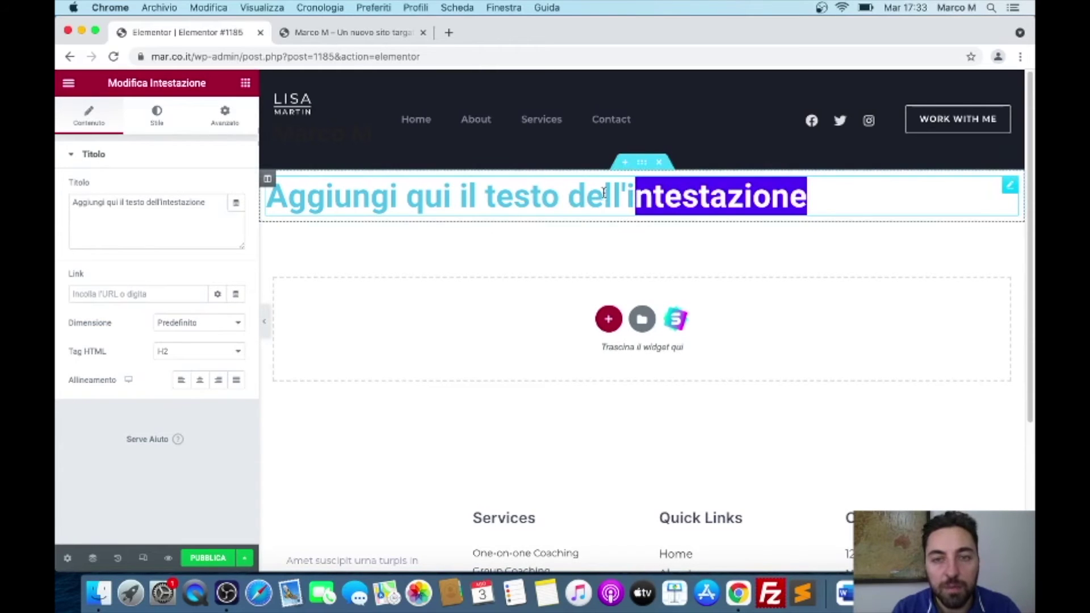
key("super+a")
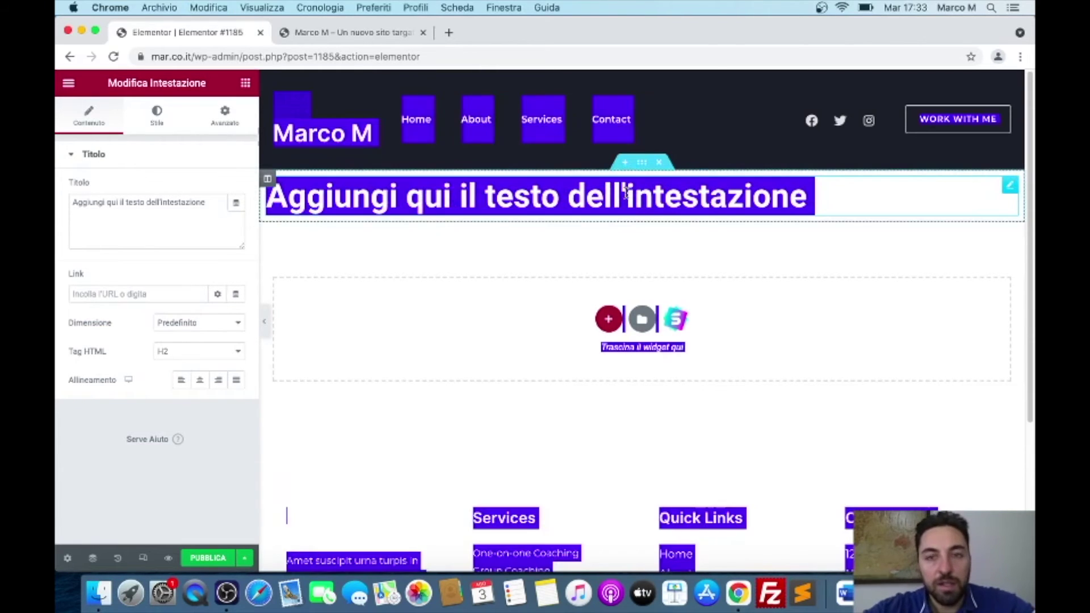
left_click(733, 210)
left_click_drag(815, 199, 280, 180)
type("PA")
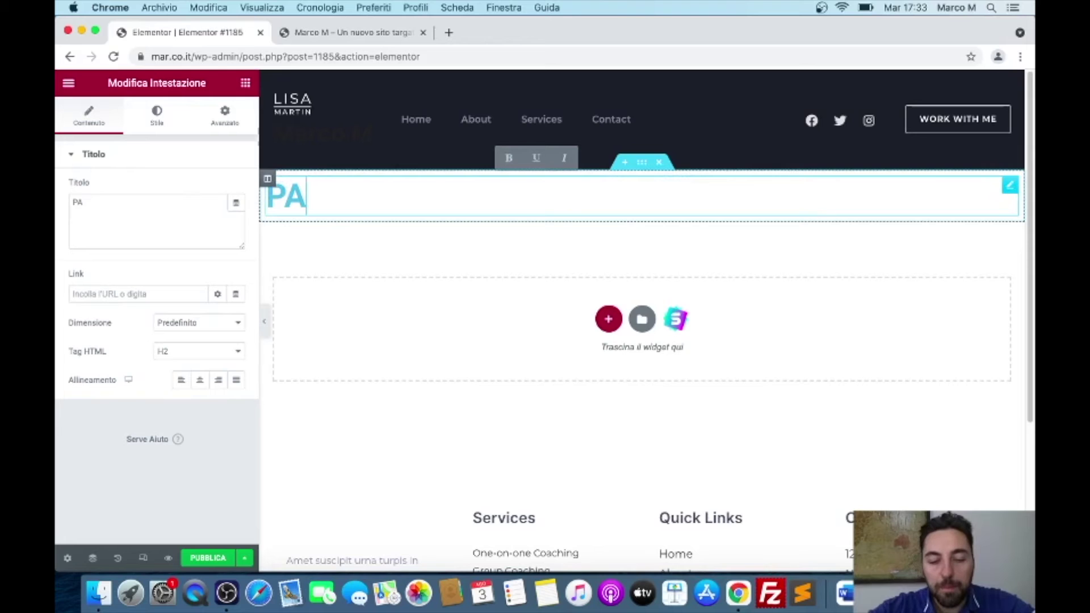
type("GINA DI PROVA")
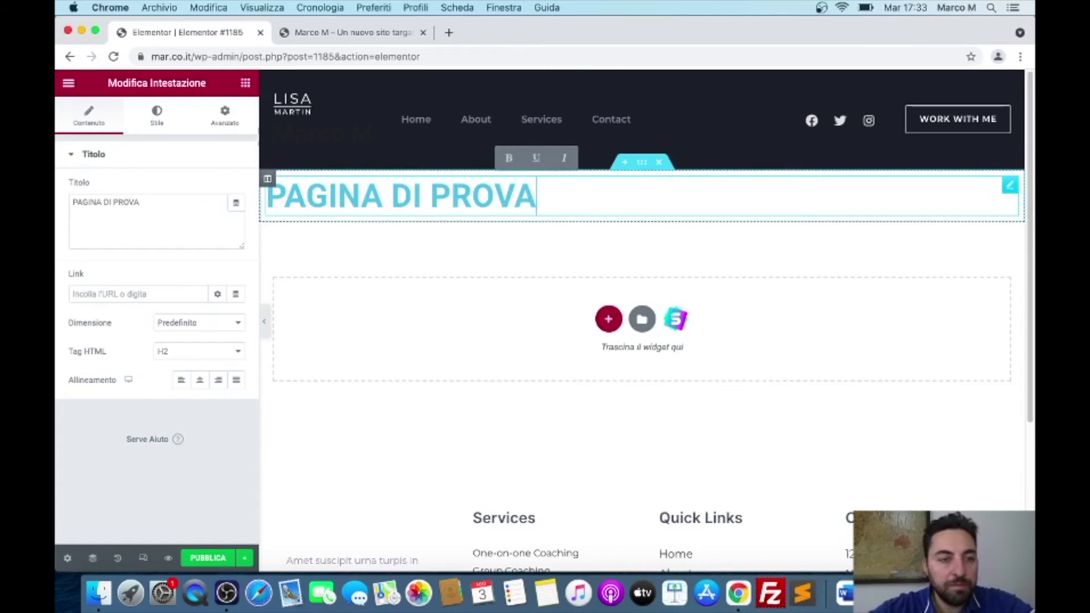
left_click(201, 382)
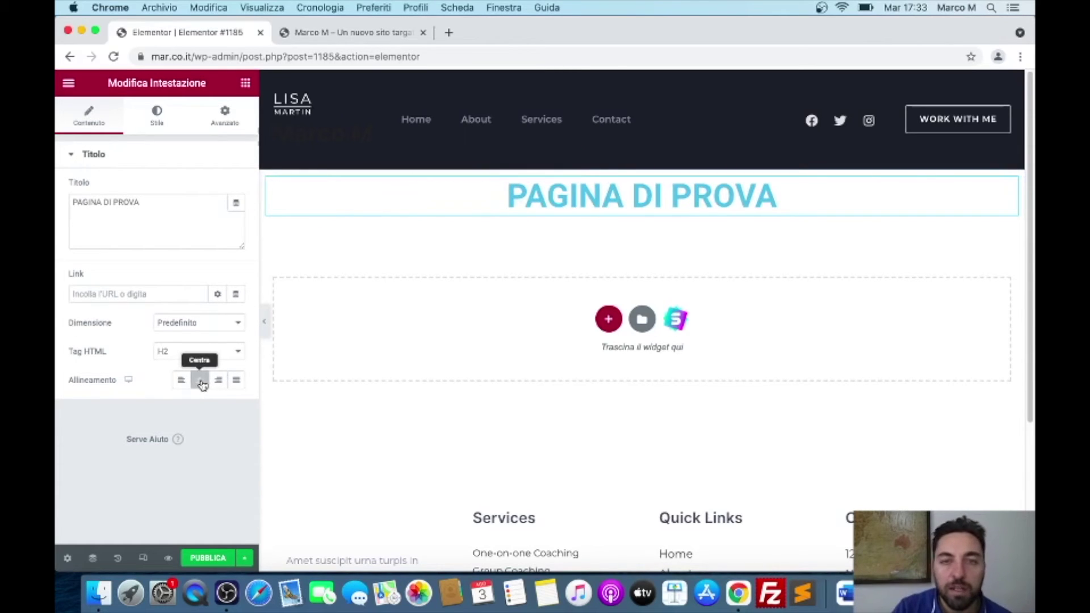
mouse_move(603, 222)
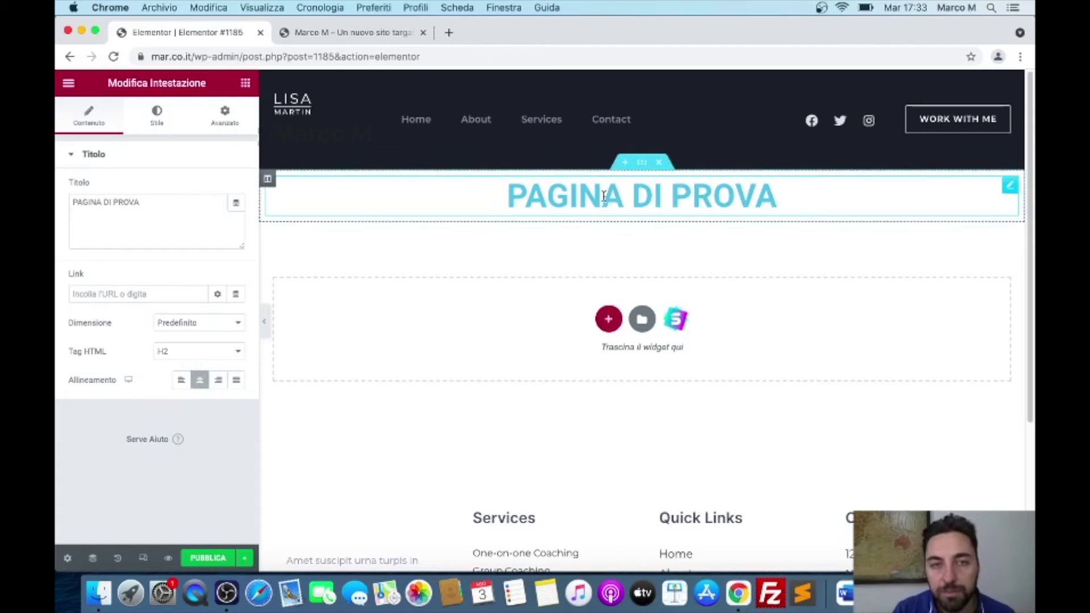
Step: Open the structure choices for a new section, and add and remove an empty section above the heading
left_click_drag(641, 167, 628, 332)
mouse_move(640, 161)
left_mouse_down()
mouse_move(640, 178)
mouse_move(640, 165)
left_mouse_up()
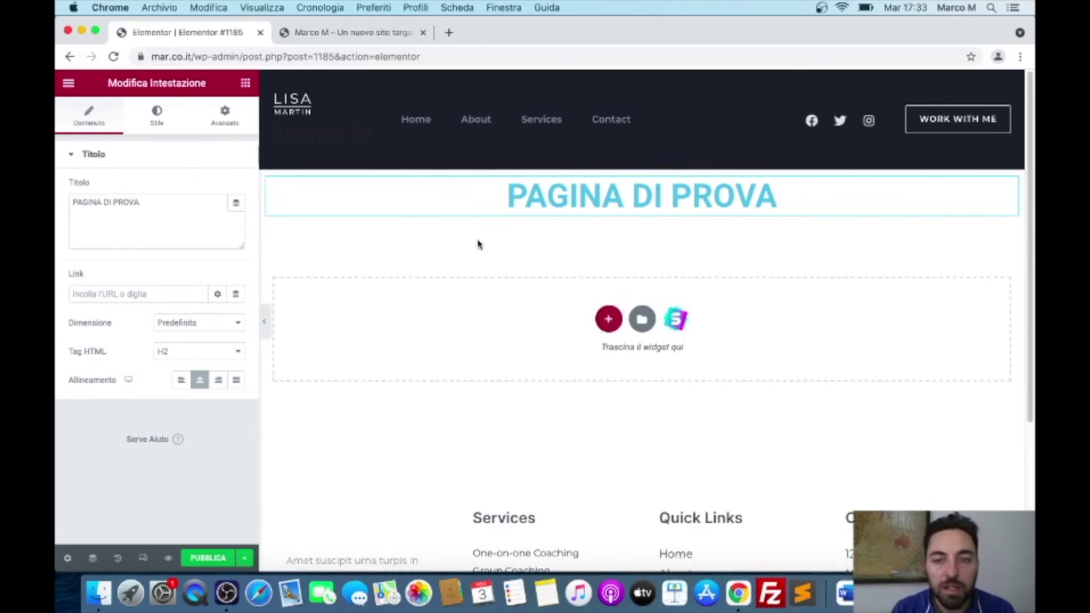
left_click(610, 323)
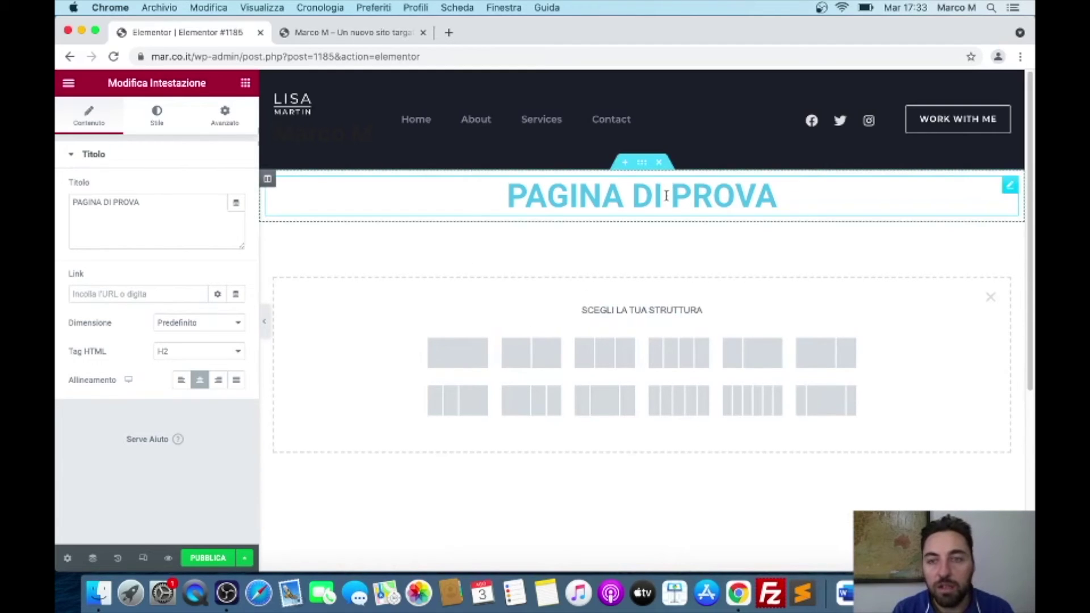
left_click(626, 163)
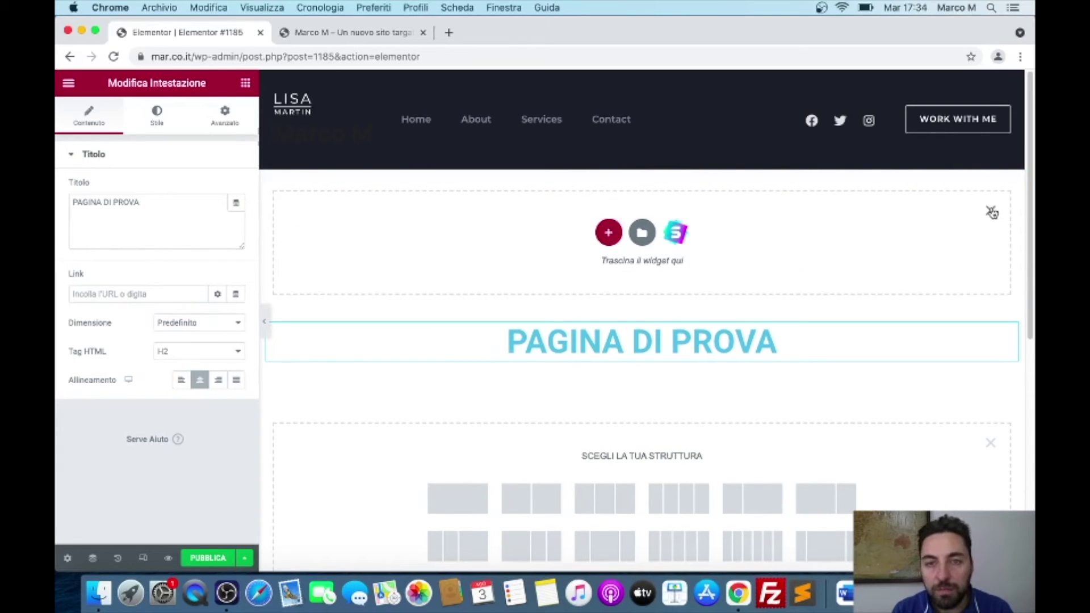
left_click(992, 213)
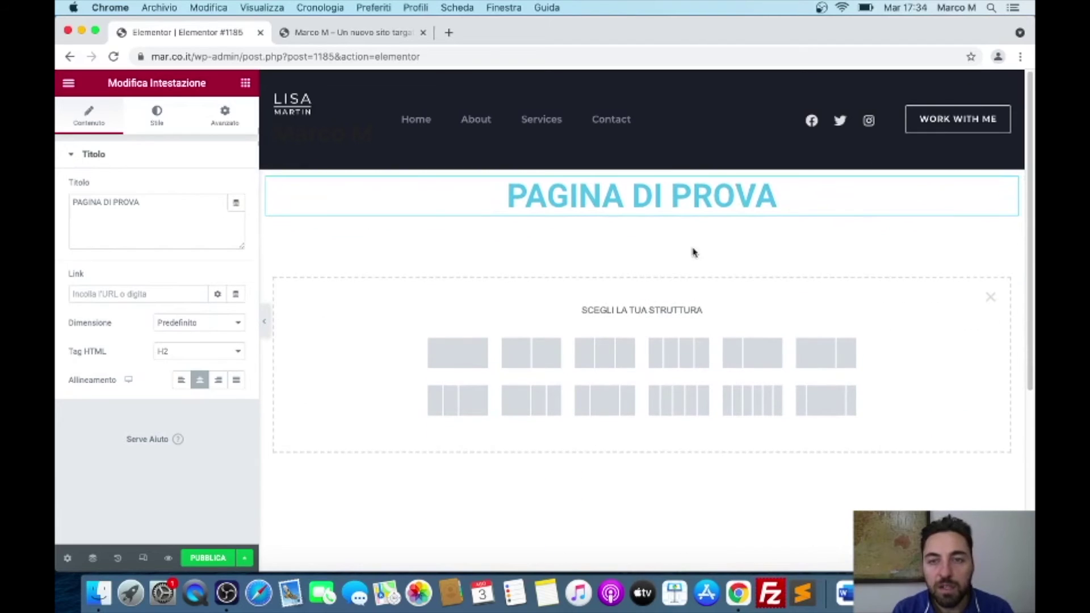
Step: Look over the editor's main menu and the widget list, and try the widget search before clearing it
left_click(68, 83)
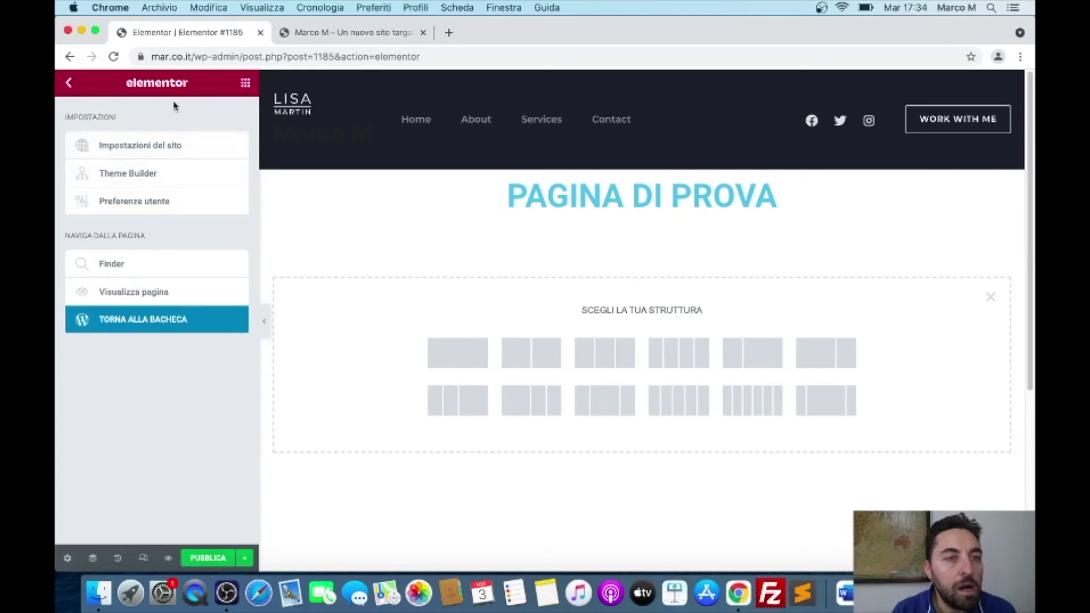
left_click(246, 83)
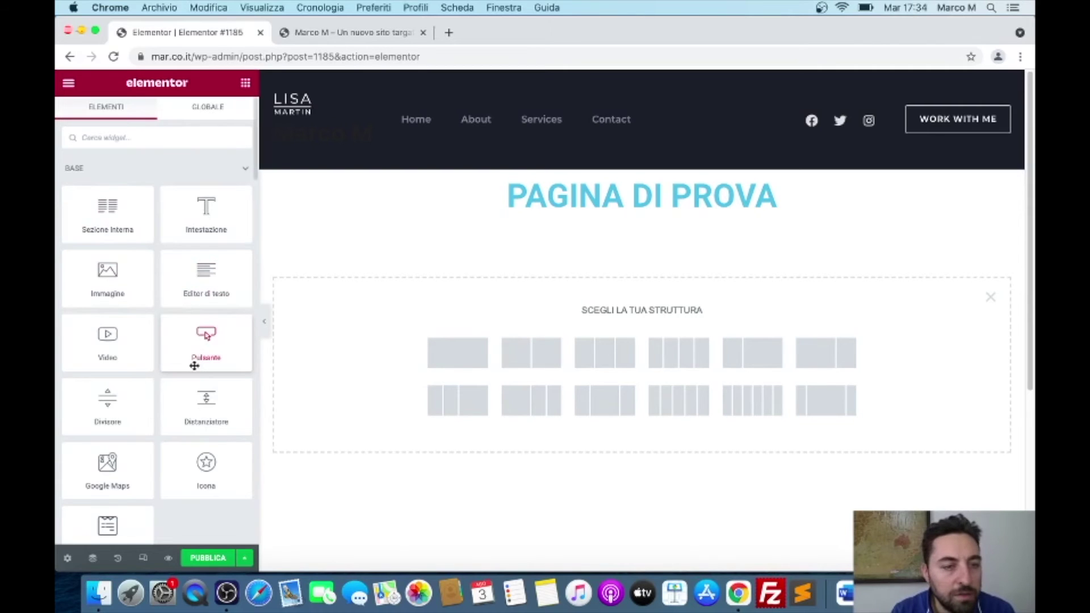
scroll(195, 367, "down", 5)
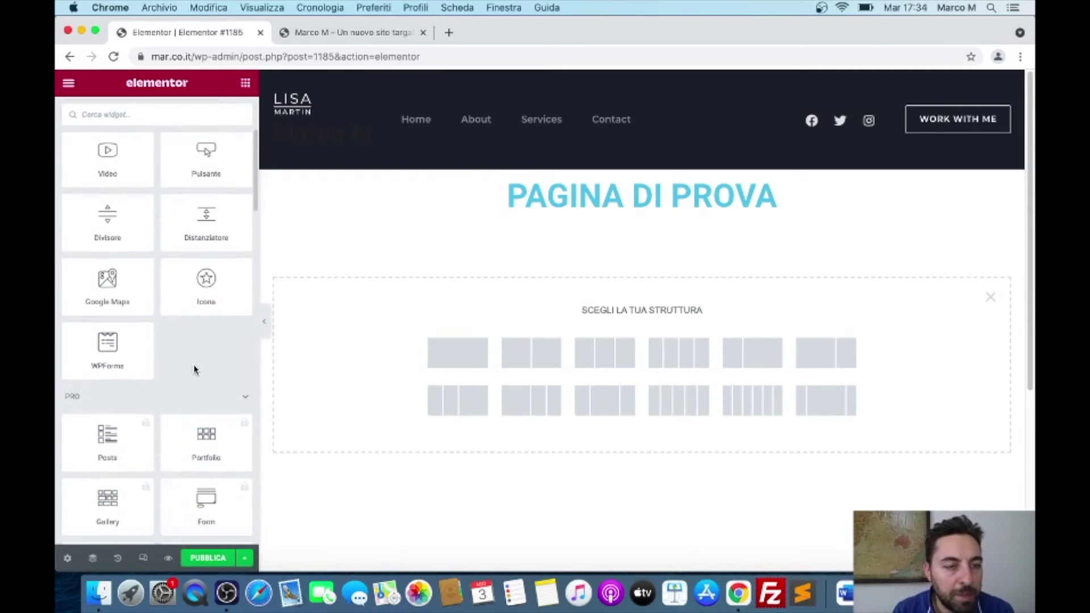
scroll(195, 370, "up", 5)
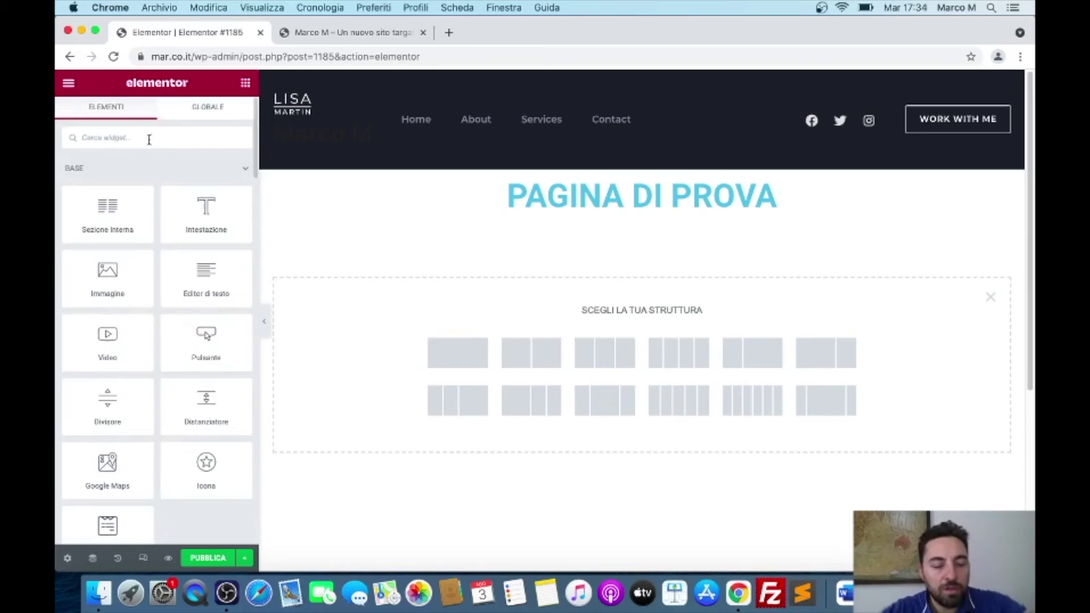
type("sap")
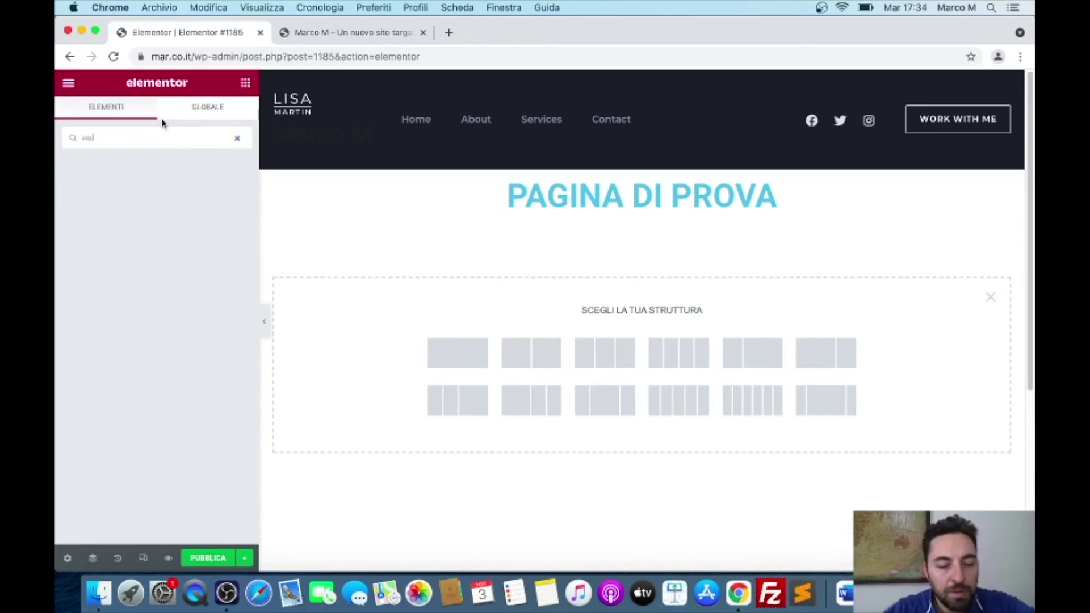
key("BackSpace")
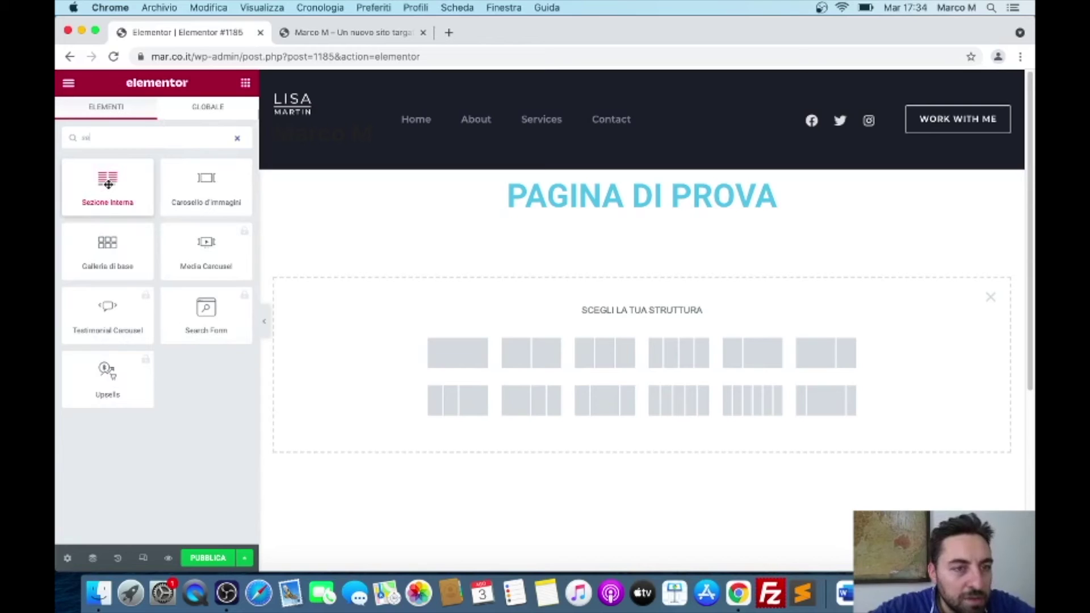
key("BackSpace")
key("BackSpace")
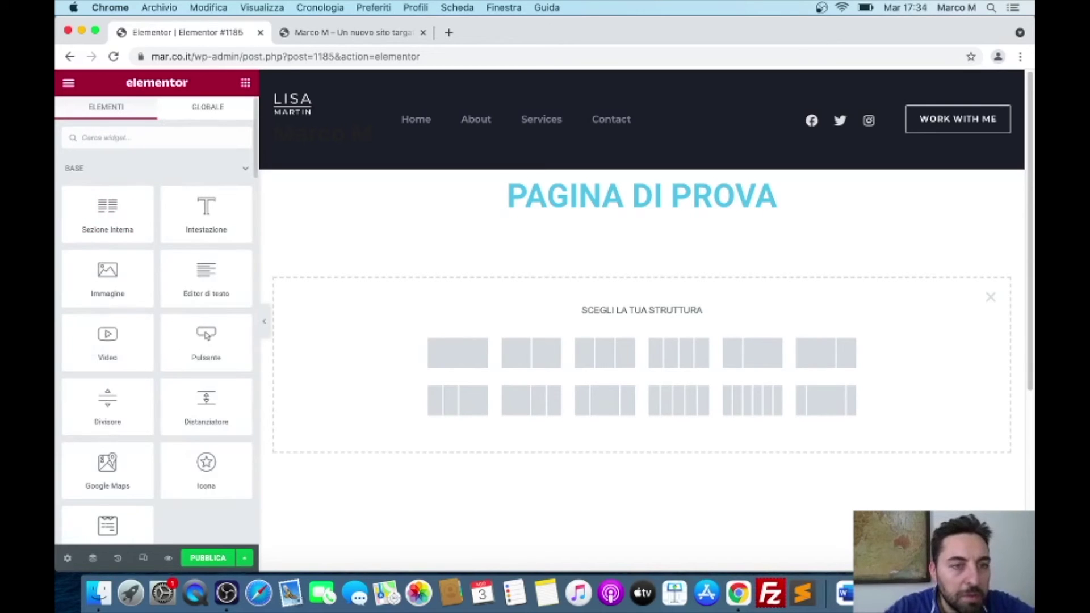
Step: Add a Divisore widget under the heading and a two-column Sezione Interna below it
left_click_drag(117, 408, 642, 239)
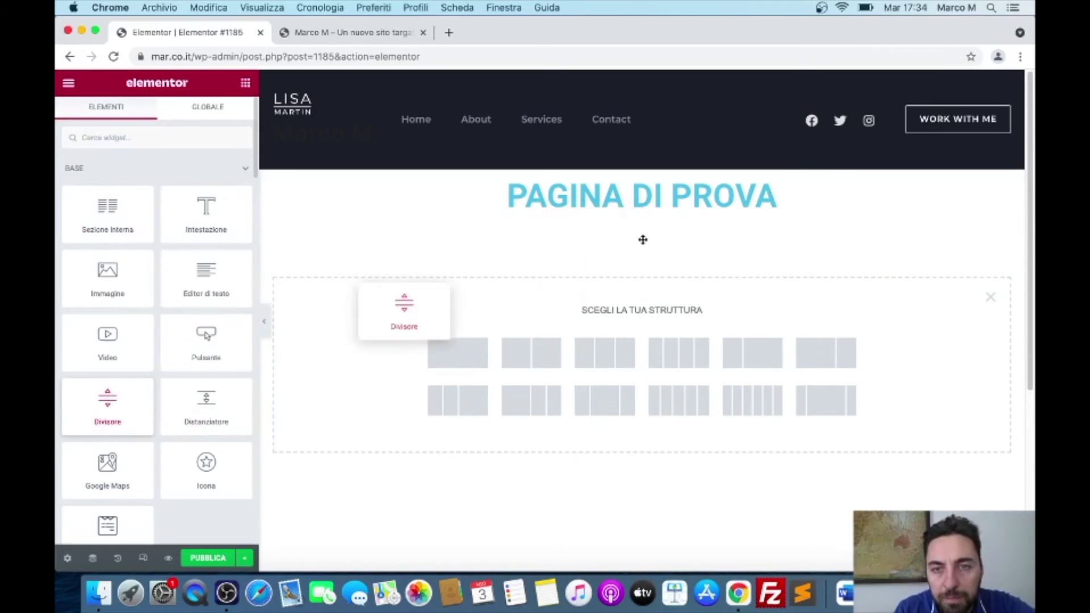
left_click_drag(131, 400, 621, 353)
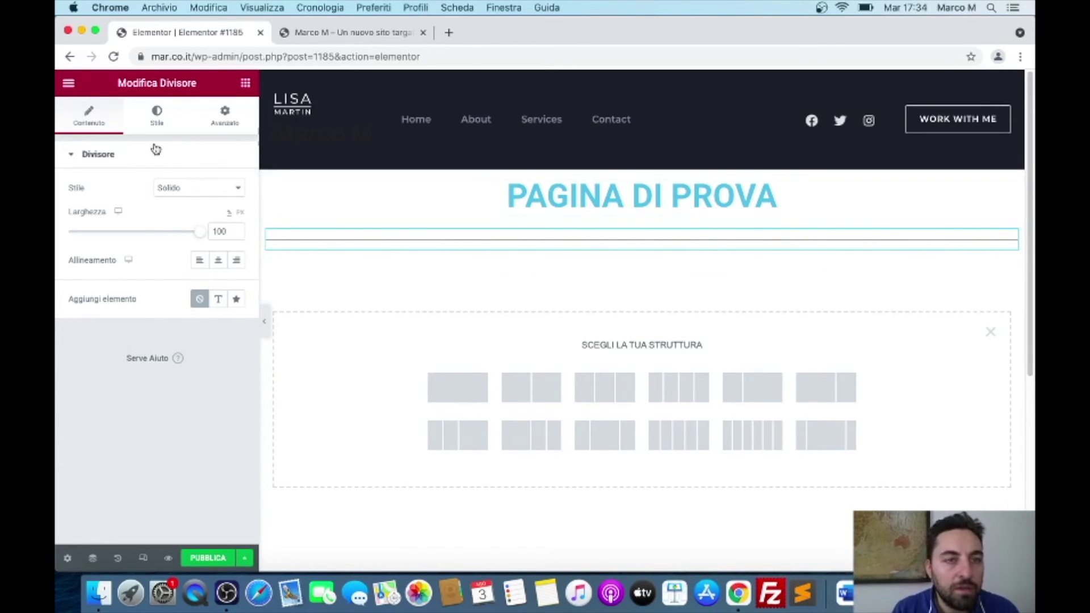
left_click(245, 84)
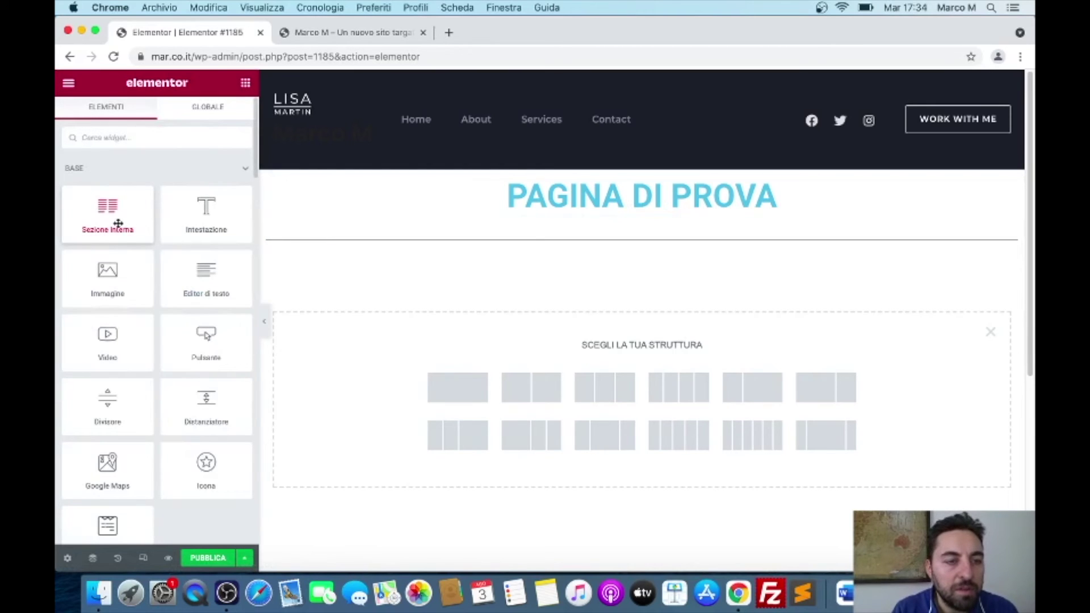
left_click_drag(125, 223, 639, 376)
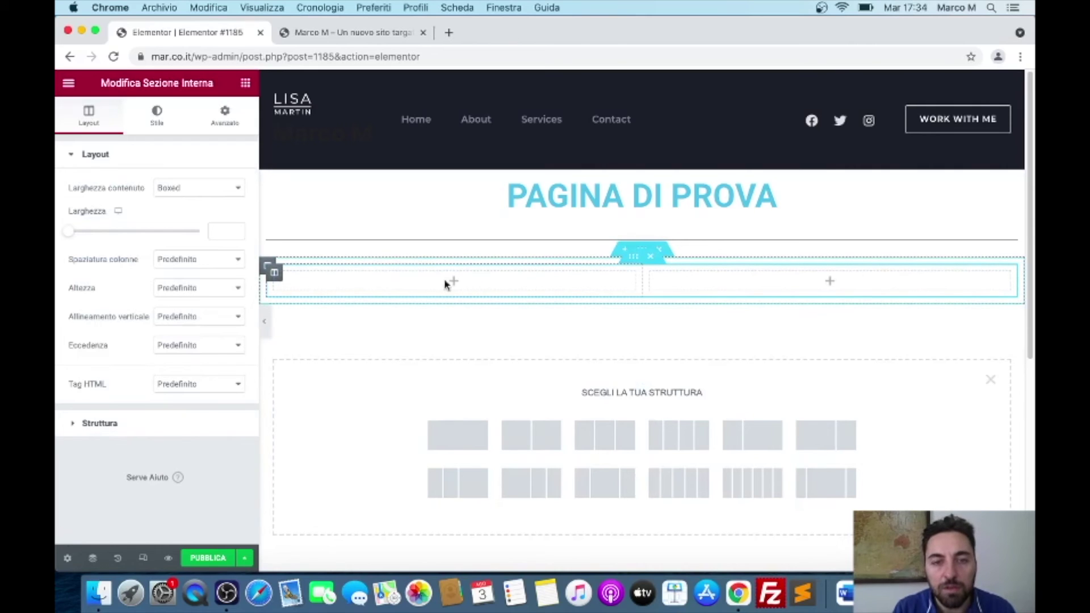
Step: Find the Editor di testo widget and place it in the first column of the inner section
left_click(453, 284)
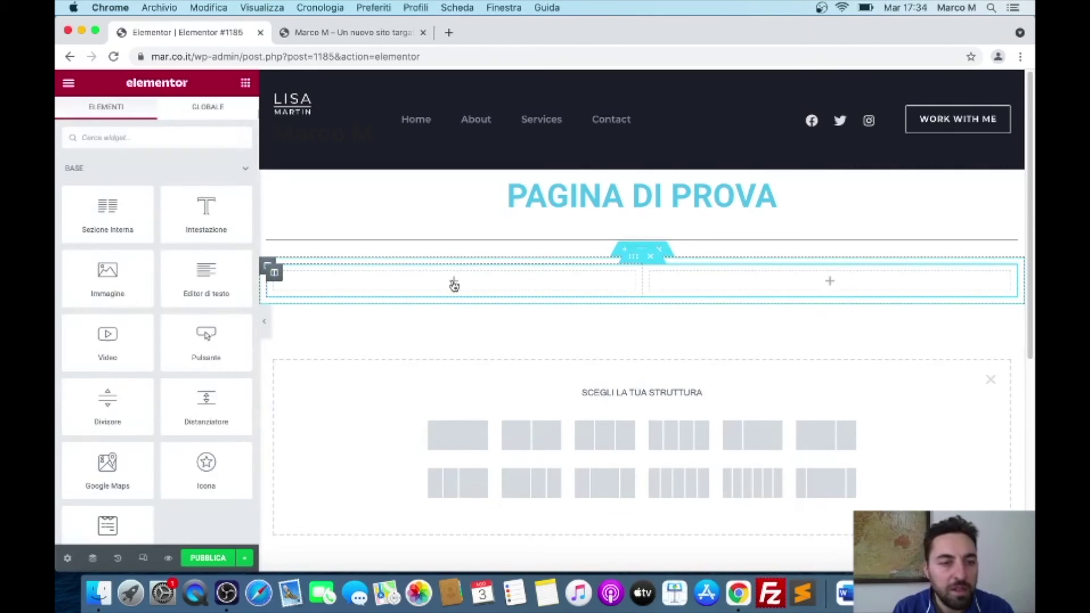
scroll(198, 426, "down", 5)
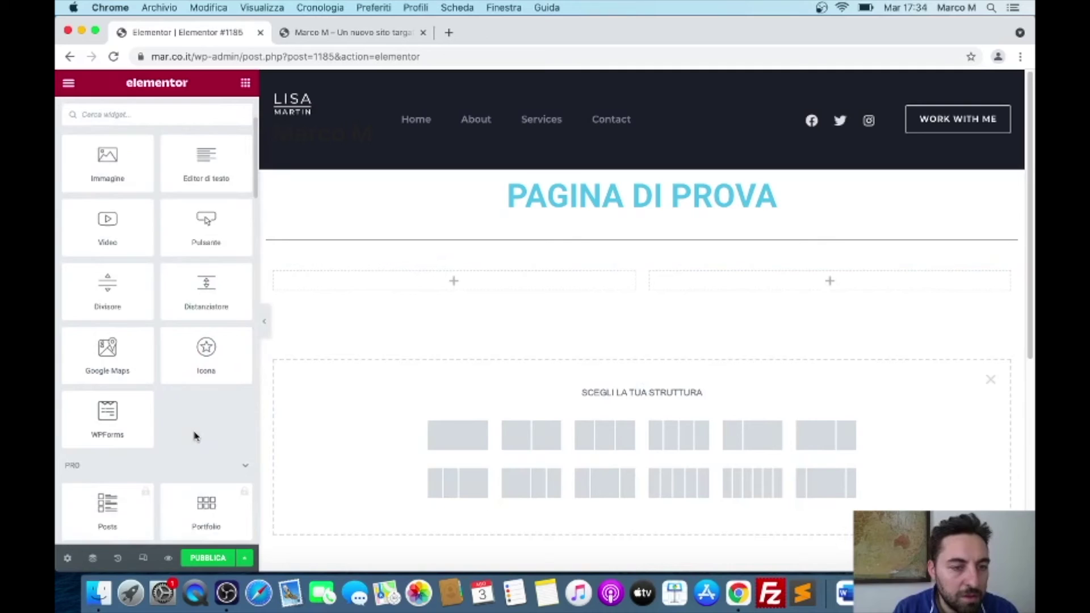
scroll(196, 437, "down", 3)
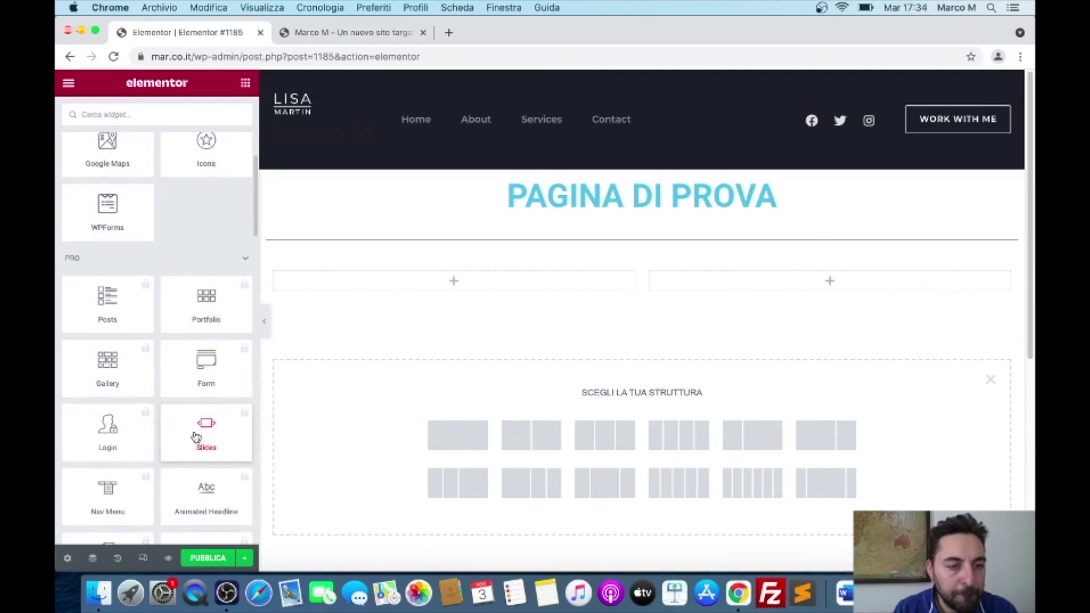
scroll(196, 437, "down", 2)
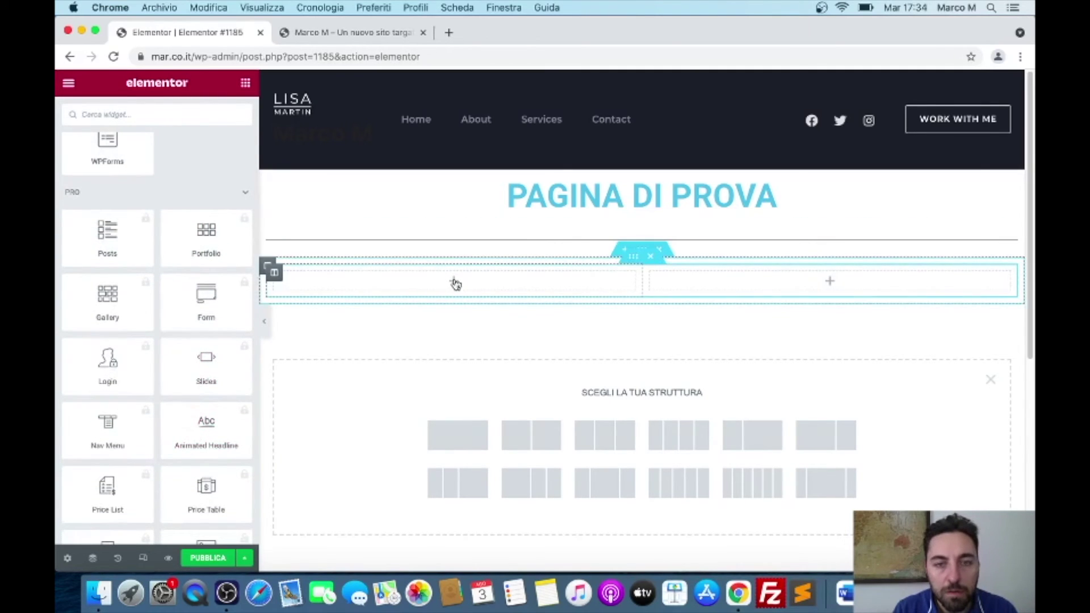
scroll(125, 190, "up", 1)
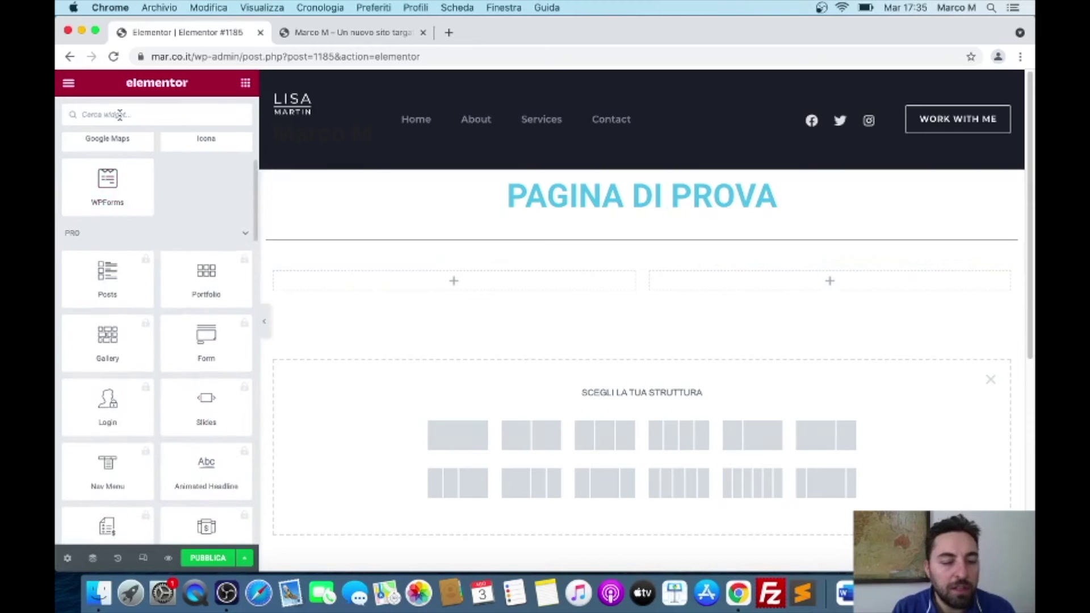
type("test")
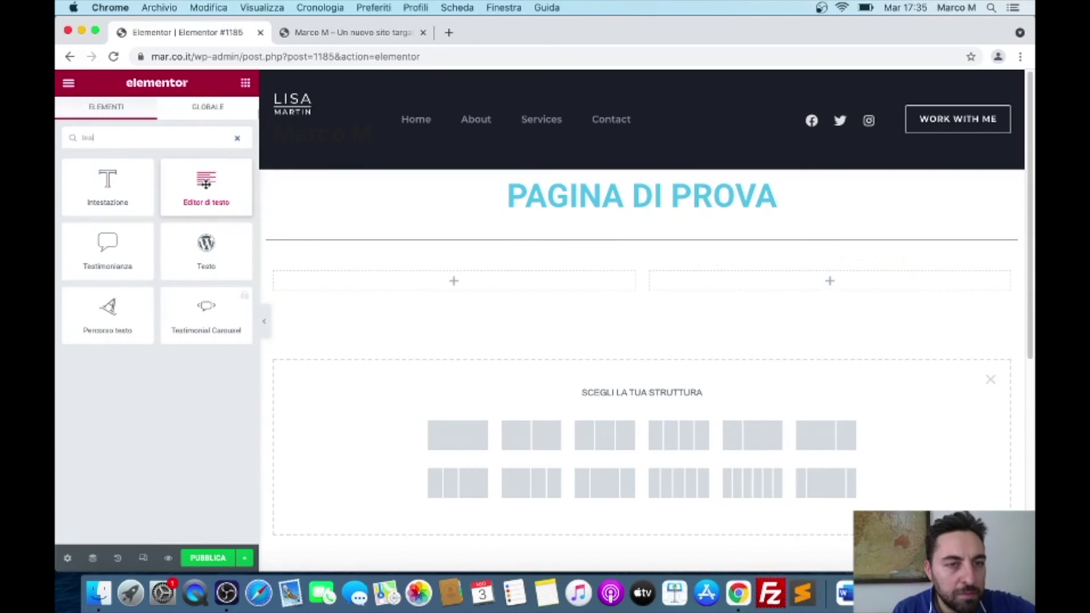
left_click_drag(206, 189, 434, 284)
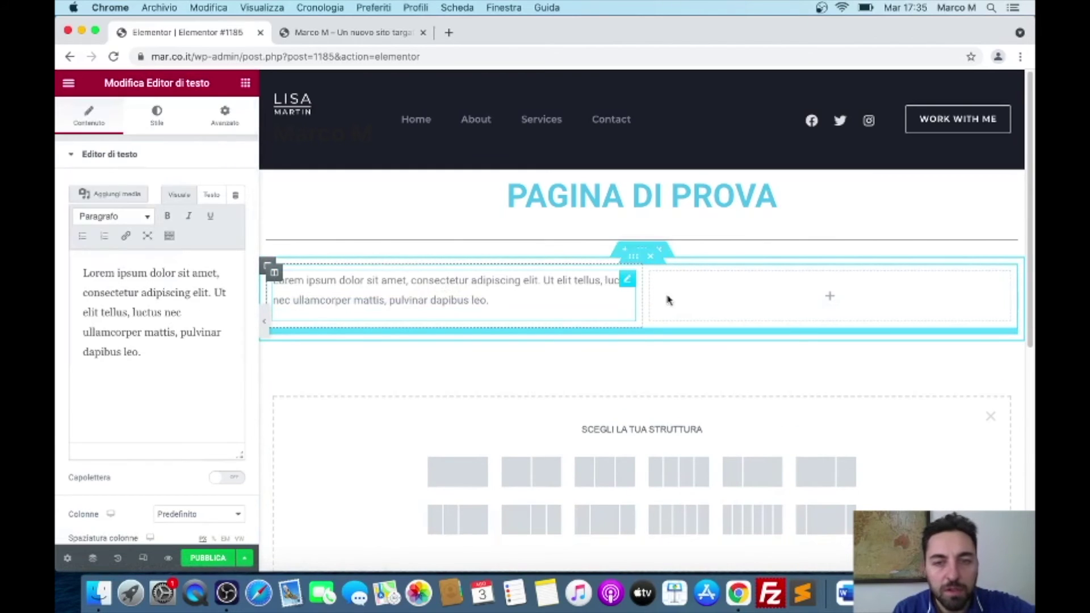
Step: Add an Immagine widget to the second column and assign it business-couching-consulting-template-reviewer-3.jpg from the media library
left_click(827, 299)
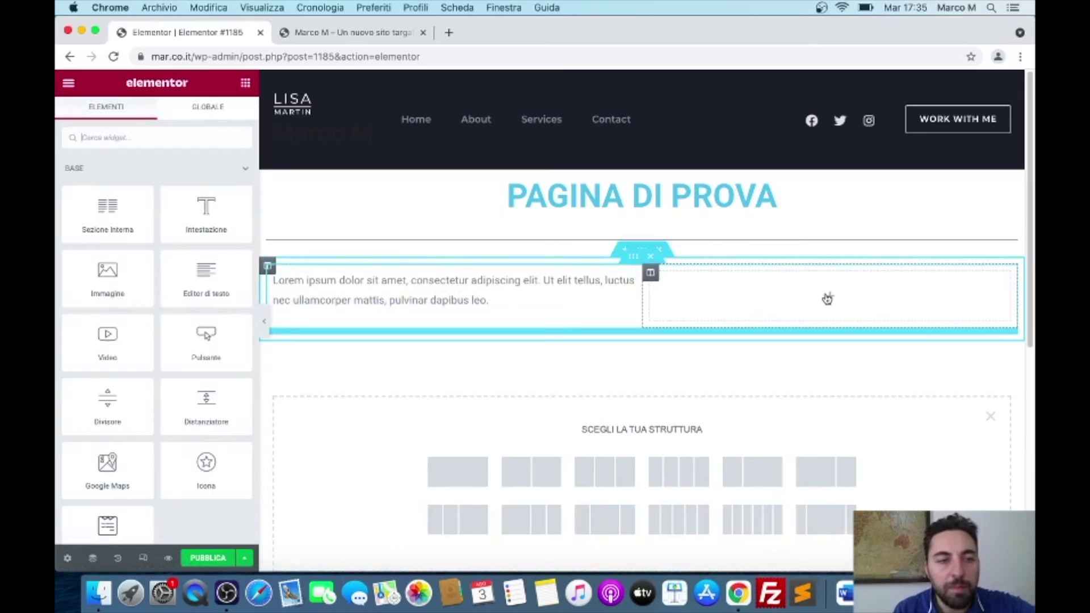
left_click_drag(138, 274, 783, 292)
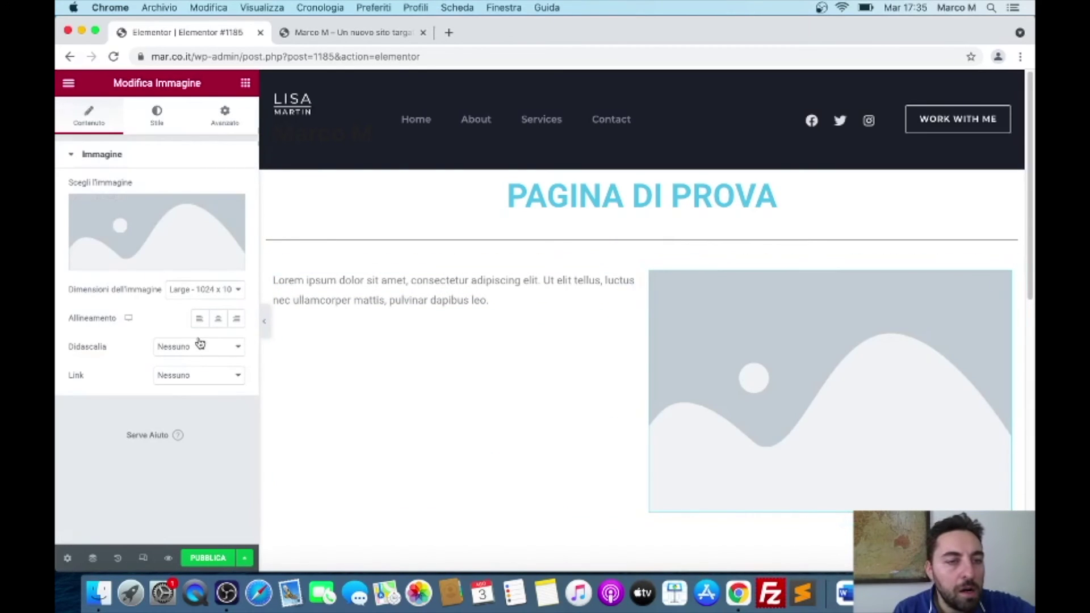
left_click(136, 248)
left_click(306, 137)
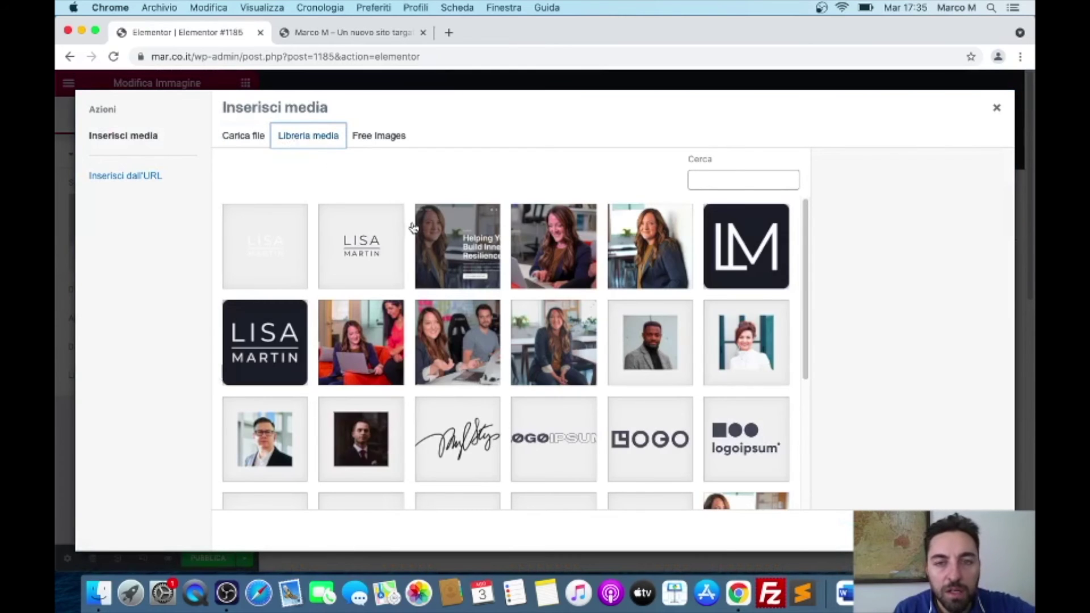
left_click(734, 351)
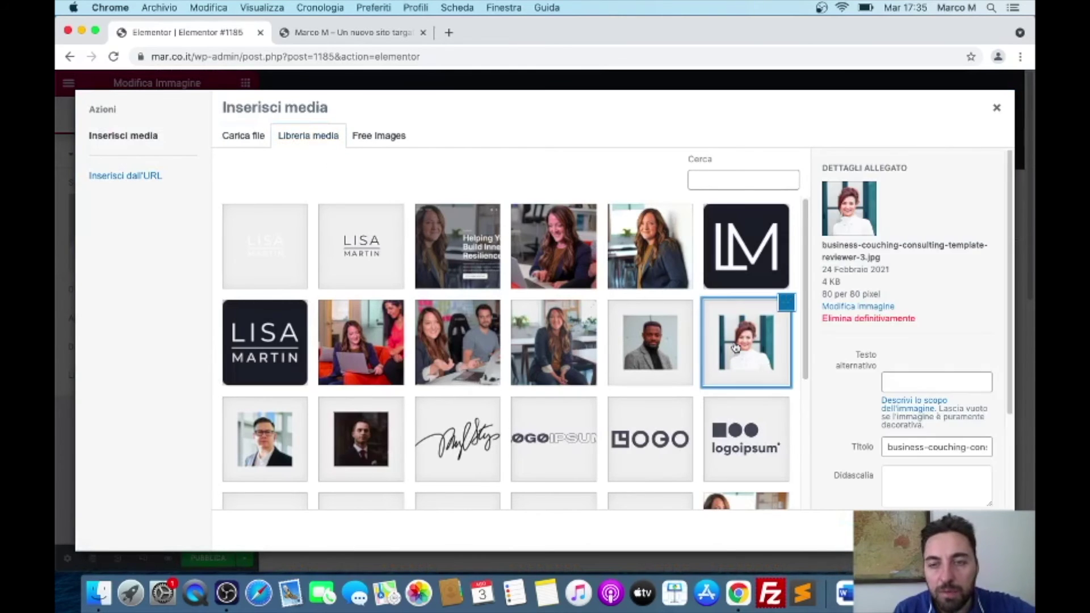
key("Return")
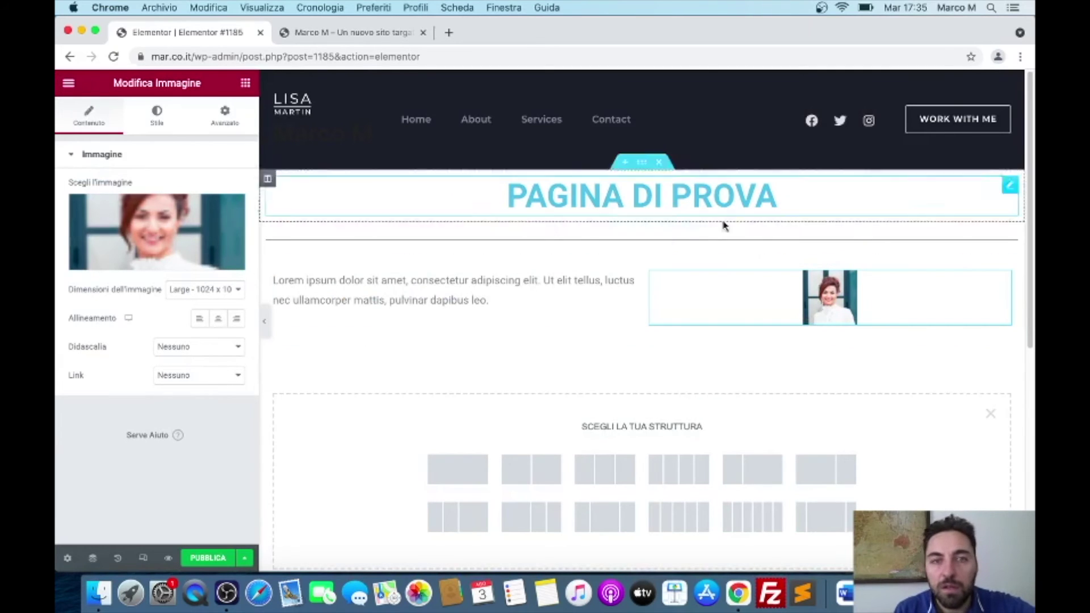
Step: Publish the page and look over its live version down to the footer
left_click(207, 558)
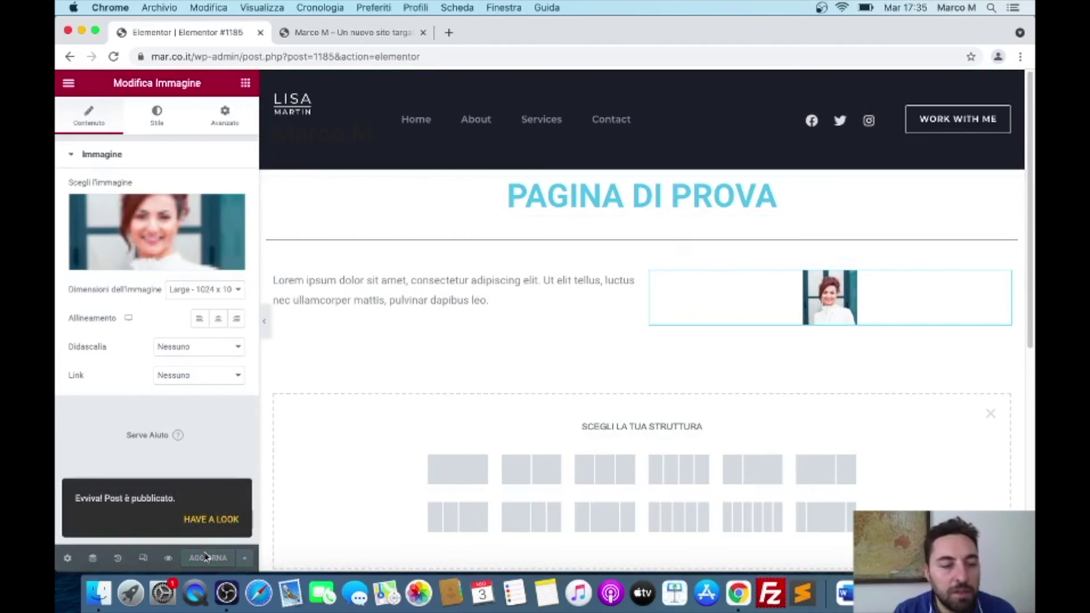
left_click(216, 521)
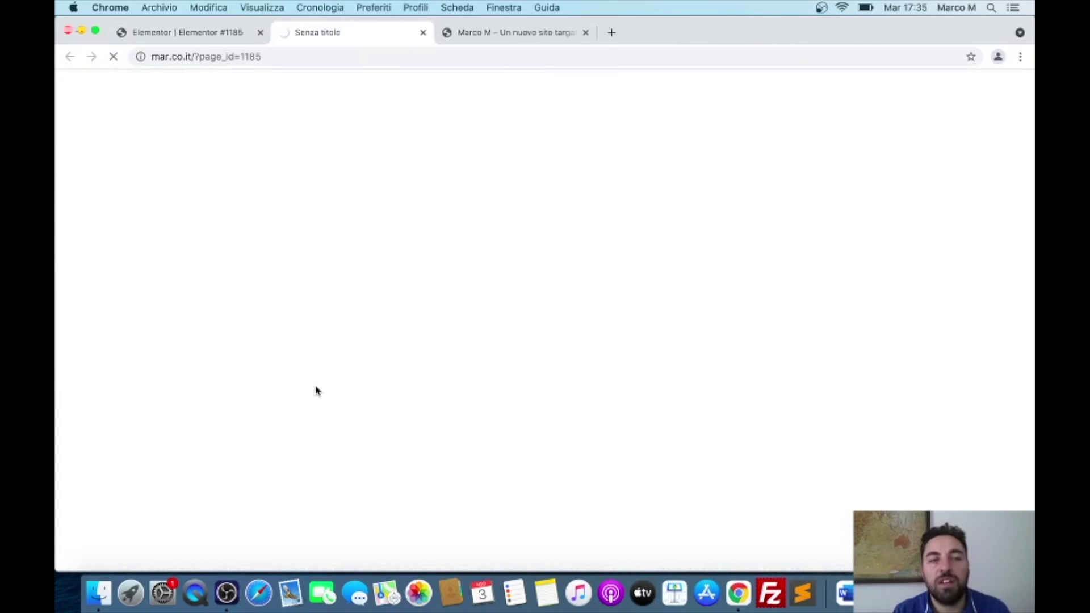
scroll(316, 391, "down", 2)
scroll(317, 391, "up", 2)
left_click_drag(245, 297, 424, 366)
left_click(721, 304)
scroll(557, 385, "down", 3)
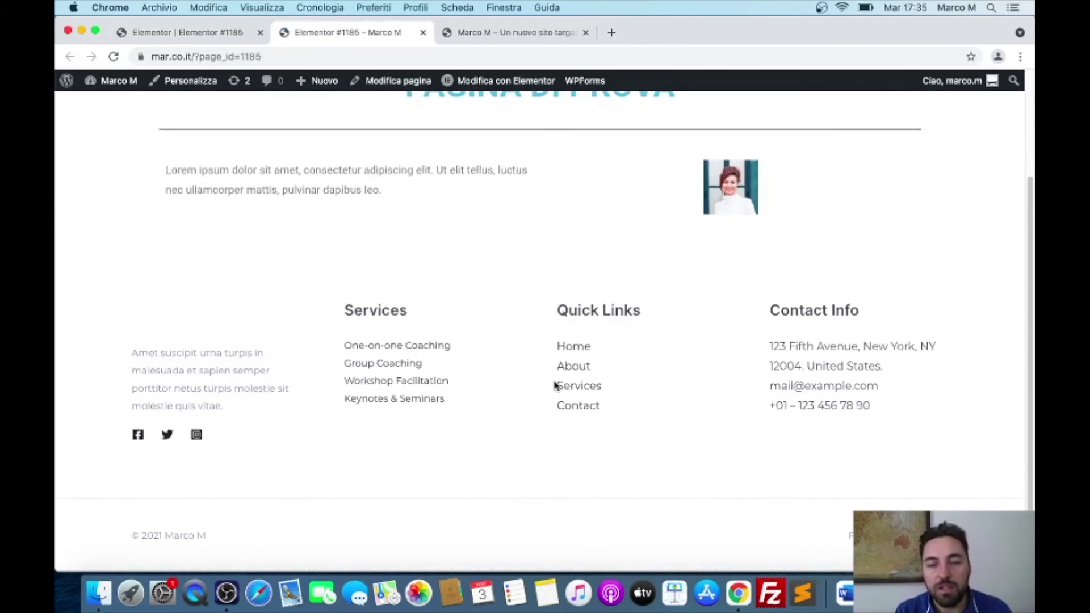
scroll(557, 385, "up", 3)
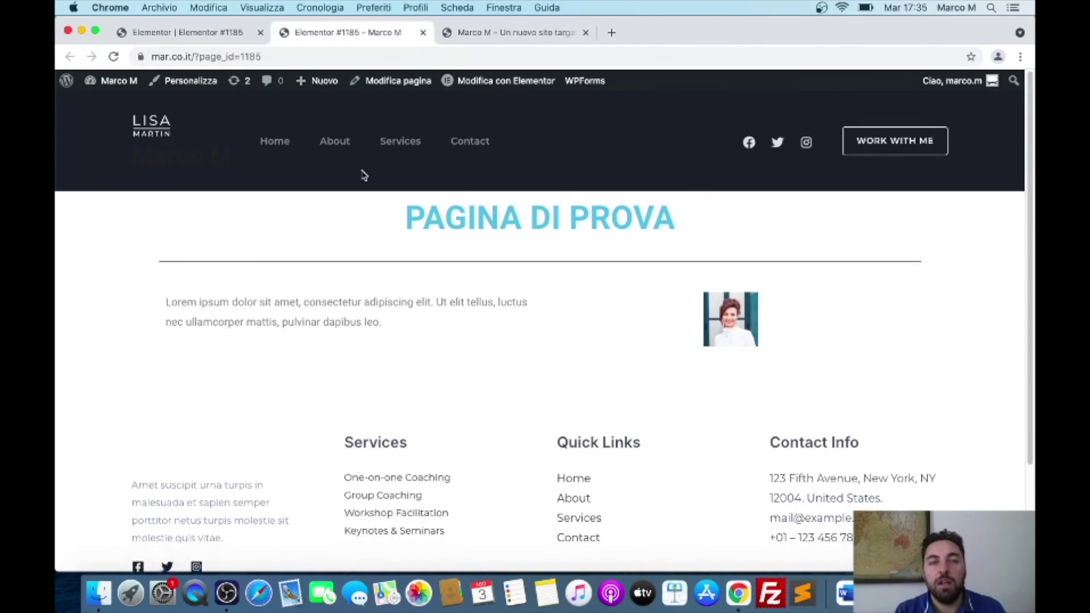
Step: Return to the editor to review the page layout and widgets, and compare it with the published page
left_click(198, 46)
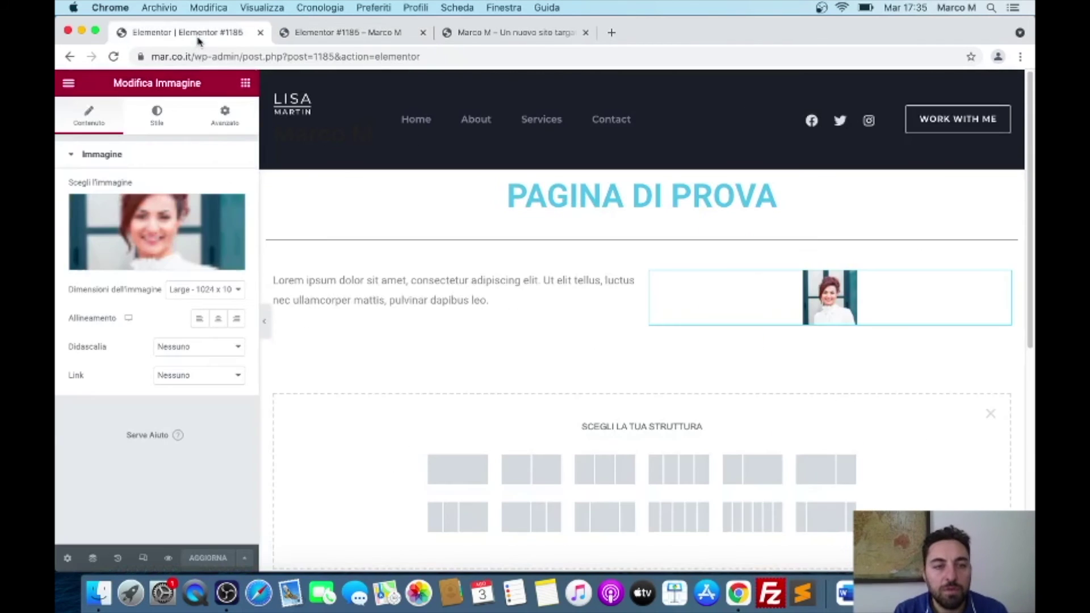
left_click(246, 85)
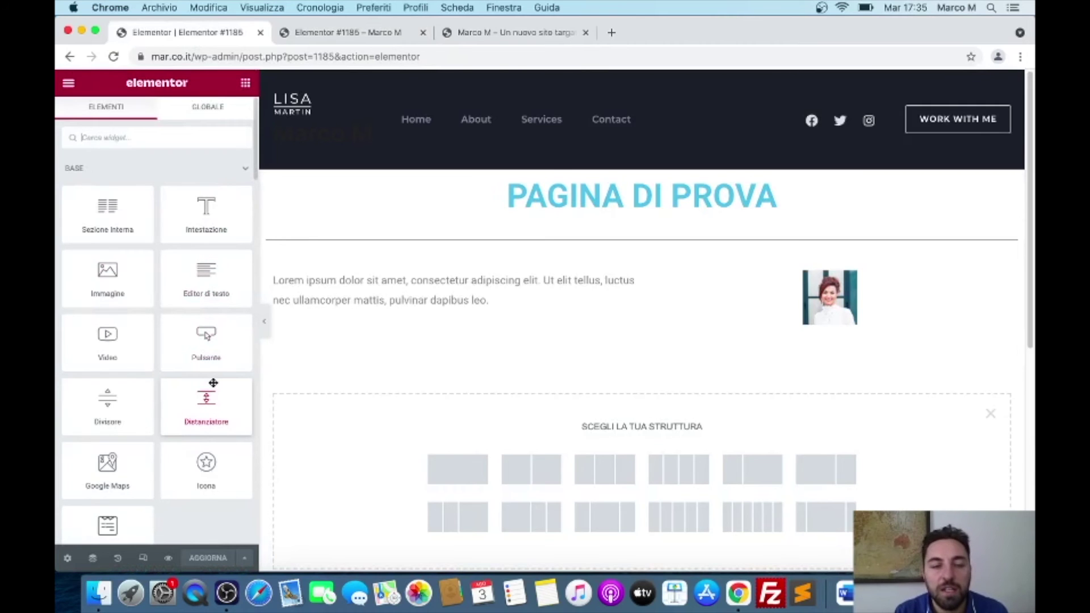
scroll(531, 352, "down", 5)
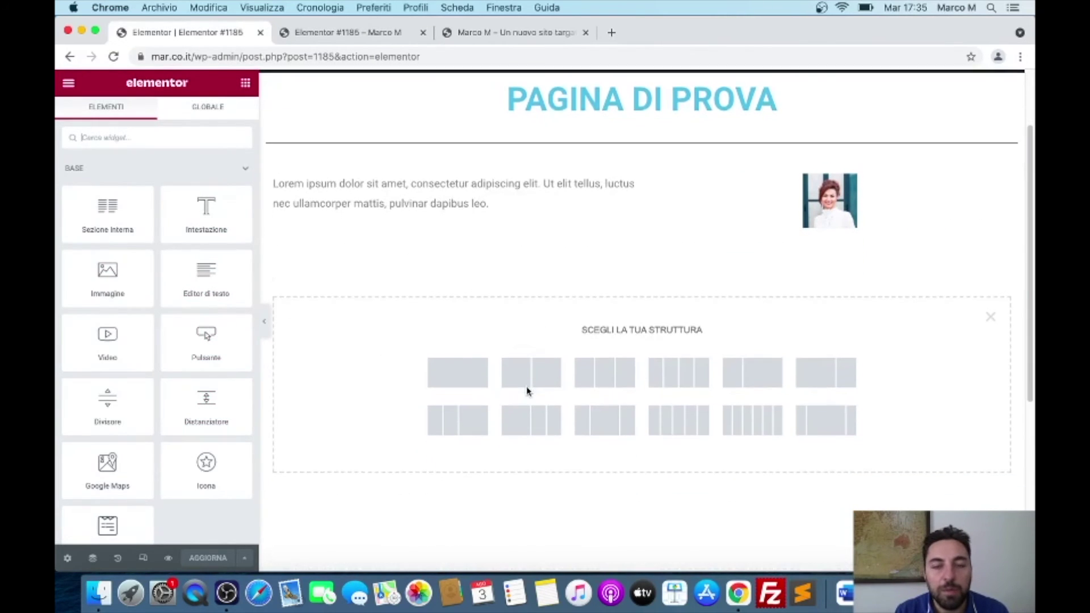
scroll(528, 340, "up", 5)
left_click(373, 35)
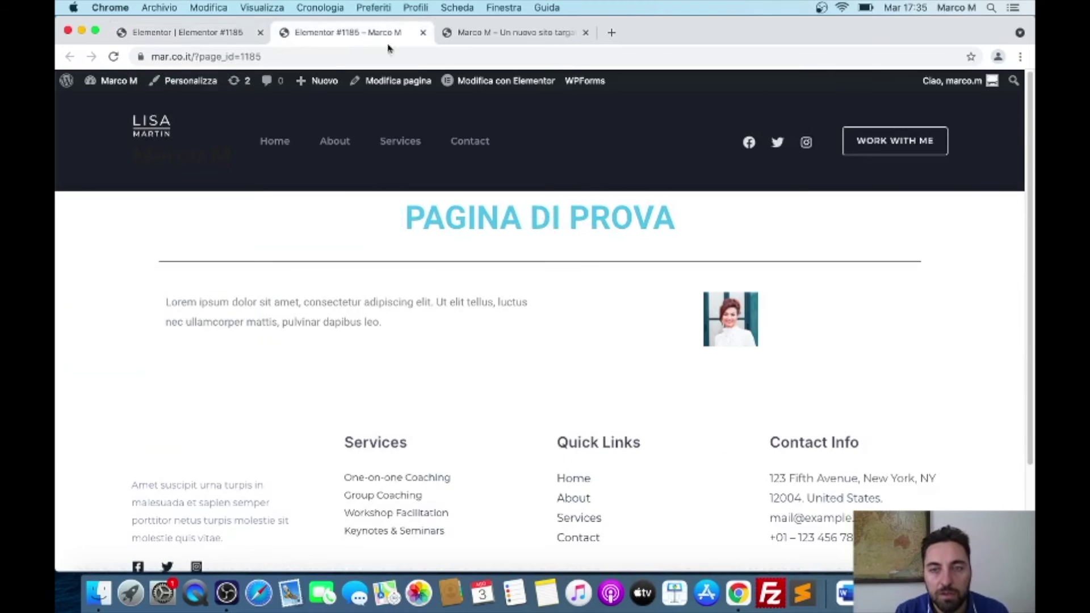
Step: Examine the published test page from its header to its footer, including the footer columns and contact details
scroll(454, 404, "down", 3)
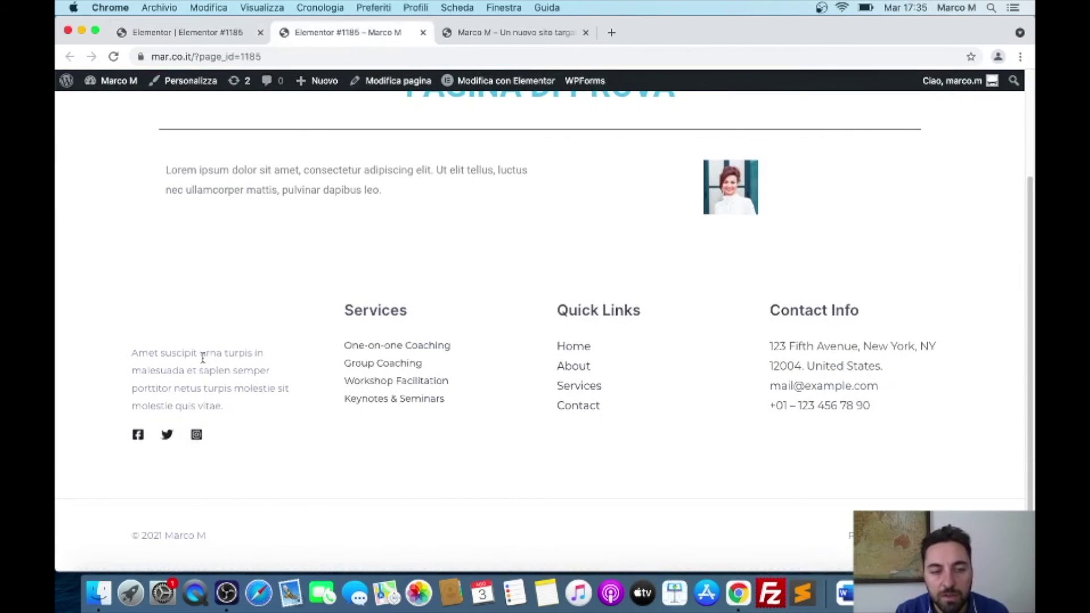
left_click_drag(187, 333, 737, 426)
left_click(737, 426)
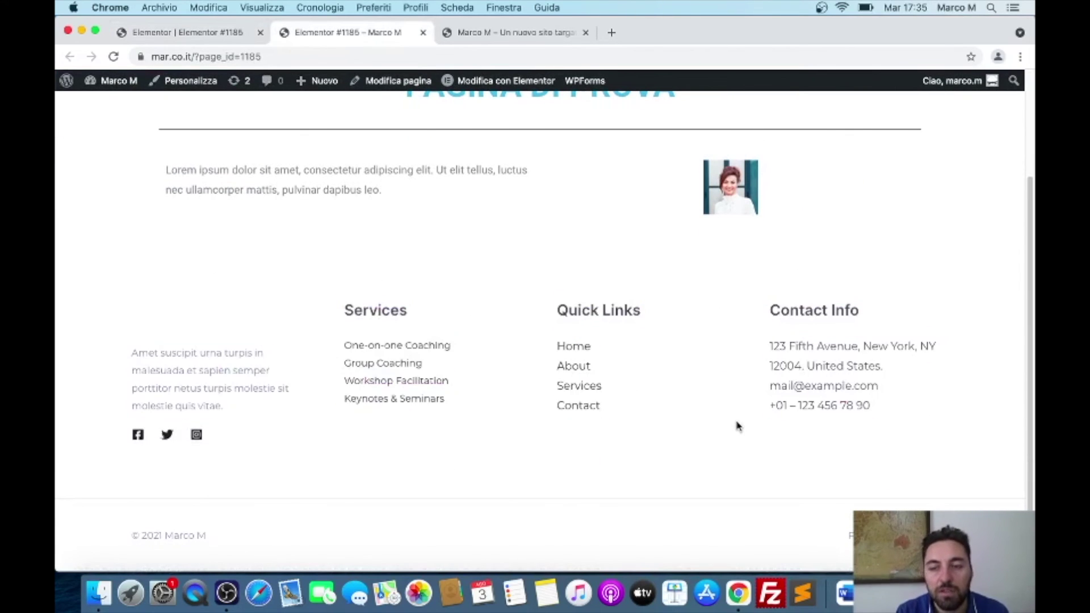
scroll(511, 173, "up", 3)
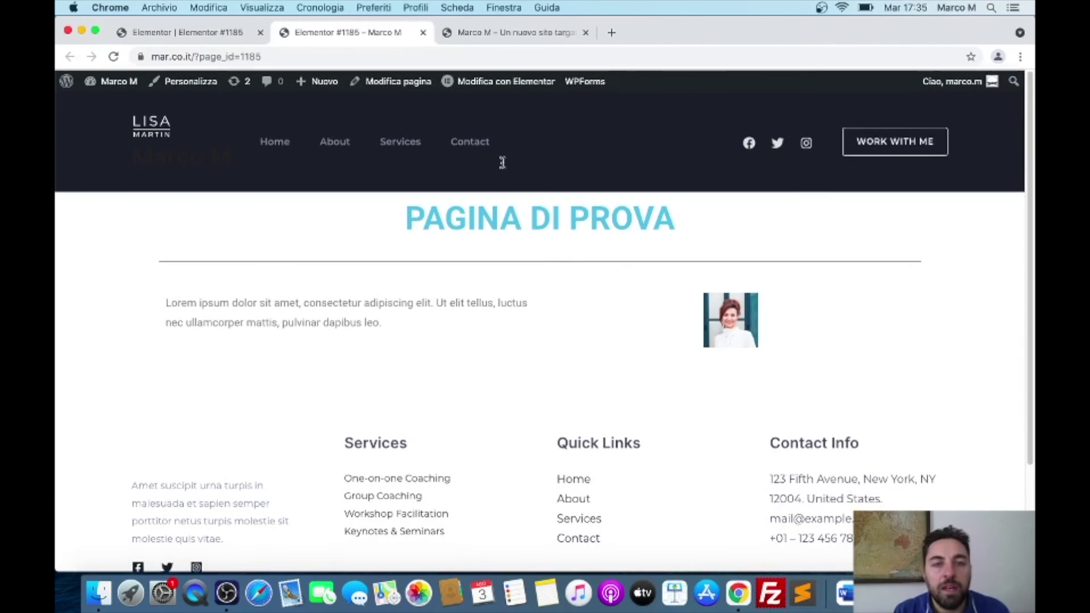
scroll(504, 168, "down", 3)
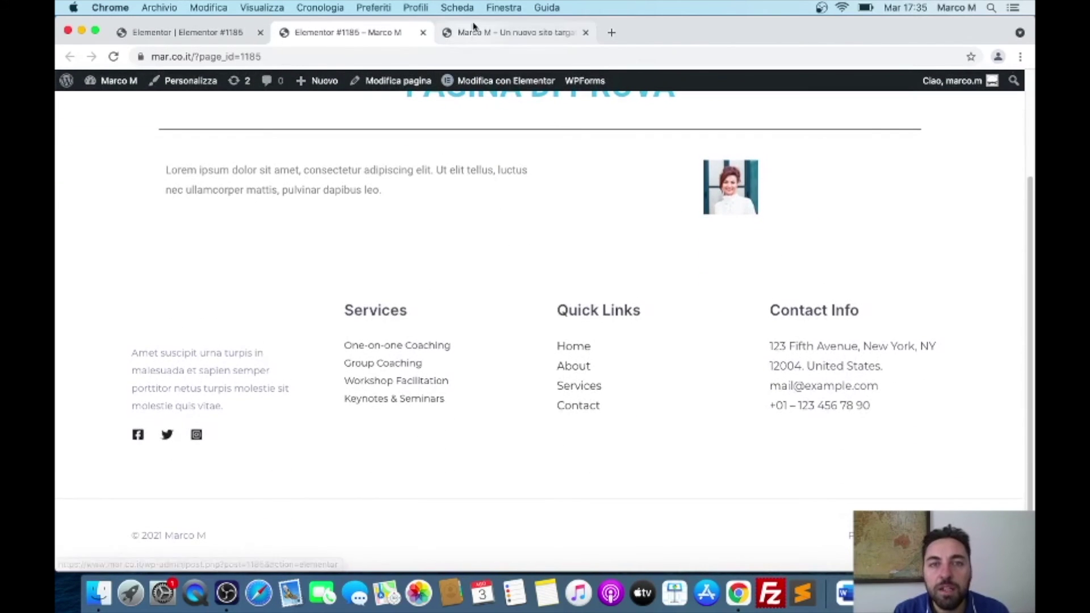
left_click(476, 33)
left_click(354, 42)
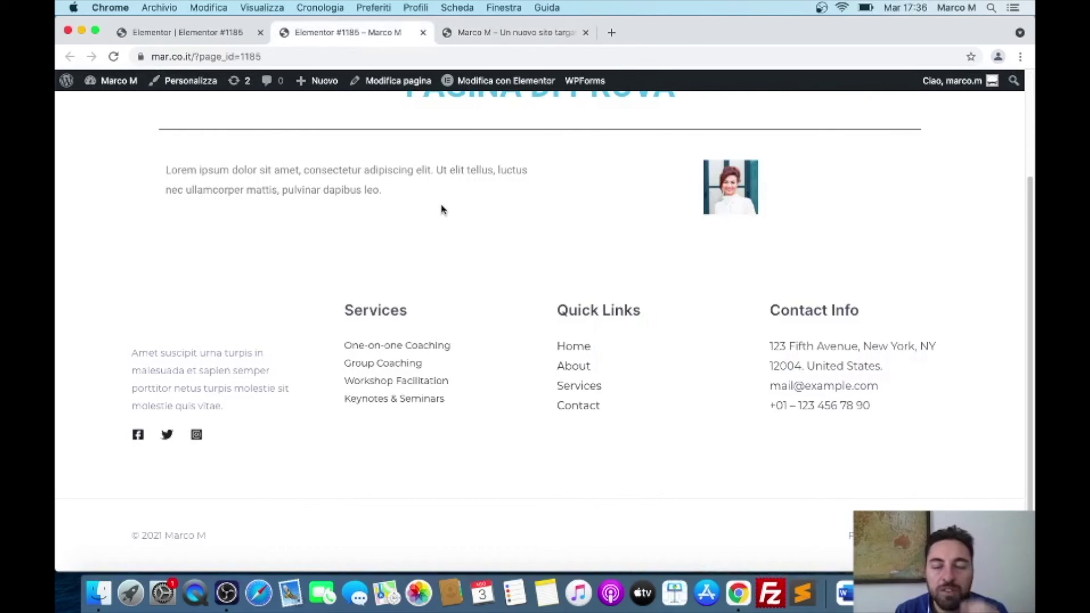
Step: Return to the page editor, open the Navigatore, and hide and restore the column containing the Divisore
left_click(220, 34)
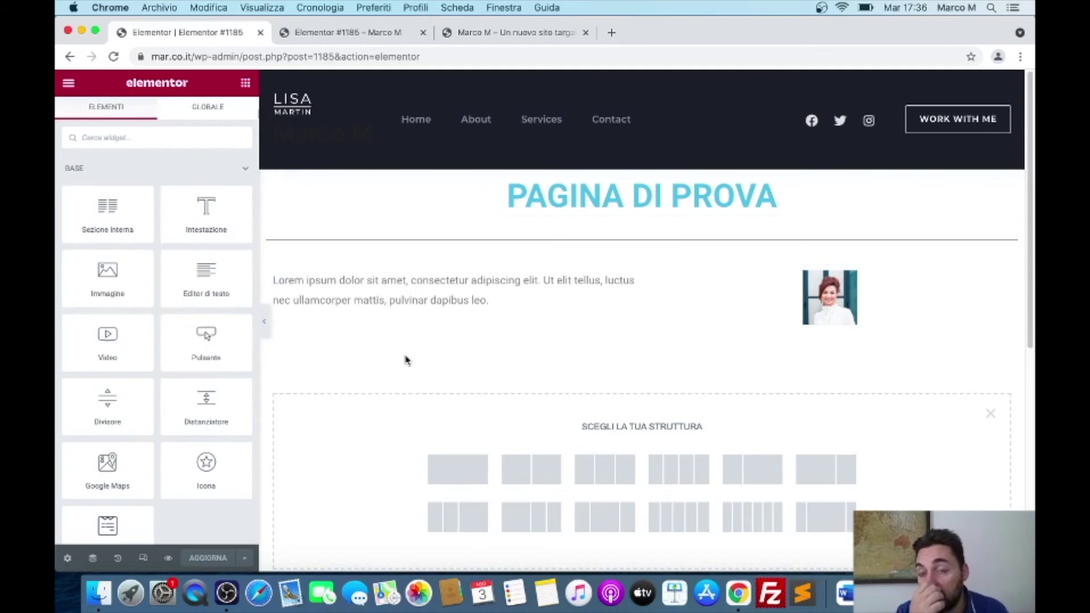
left_click(93, 560)
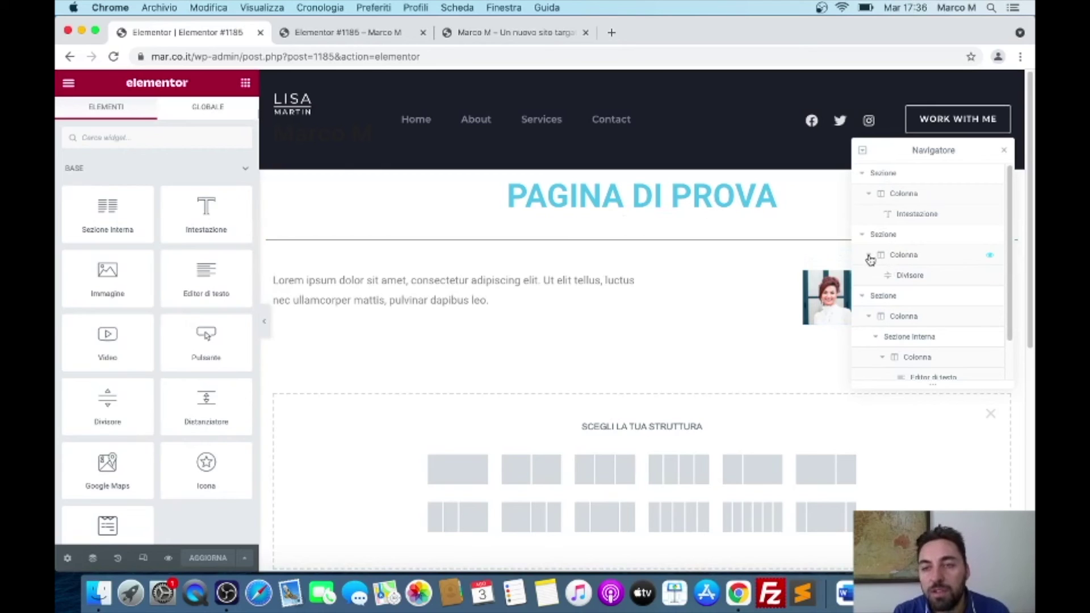
left_click(991, 257)
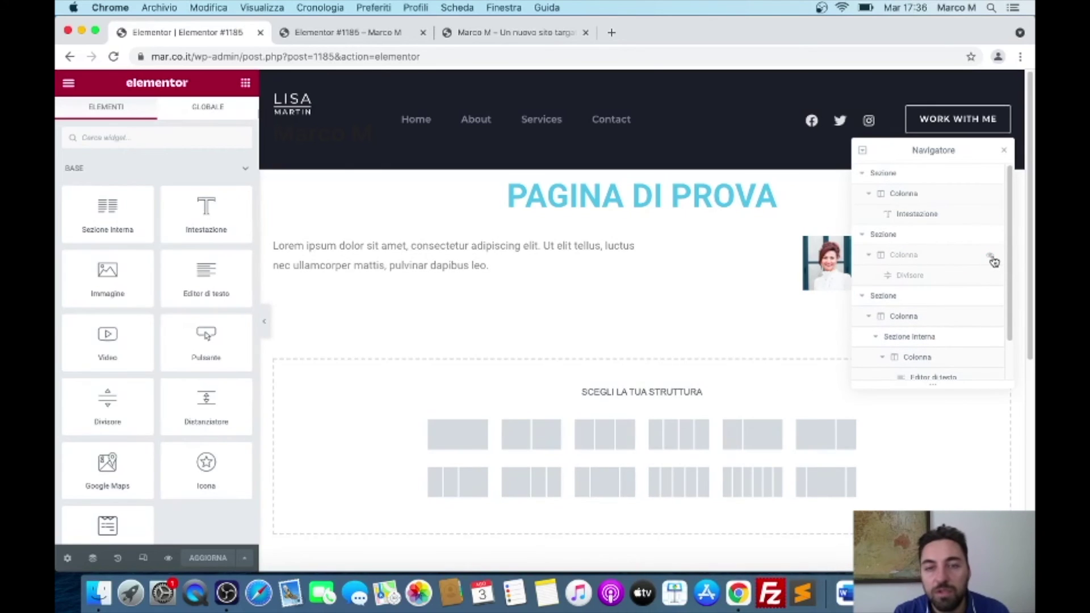
left_click(991, 257)
Step: Inspect the divider section's available actions in the Navigatore and open the Intestazione widget's settings, closing the Navigatore
left_click(862, 234)
right_click(973, 235)
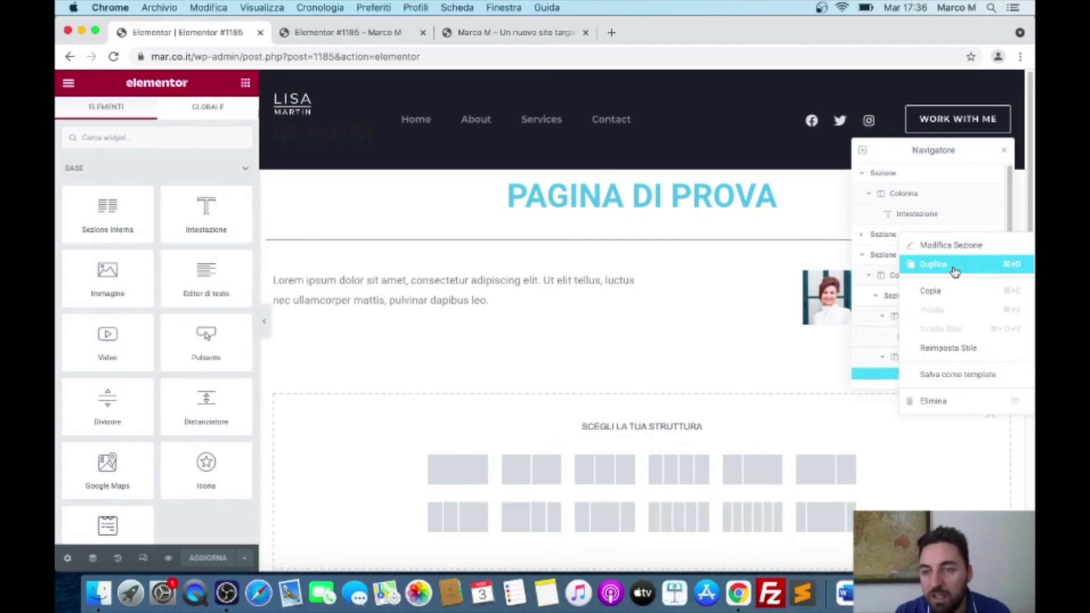
left_click(884, 218)
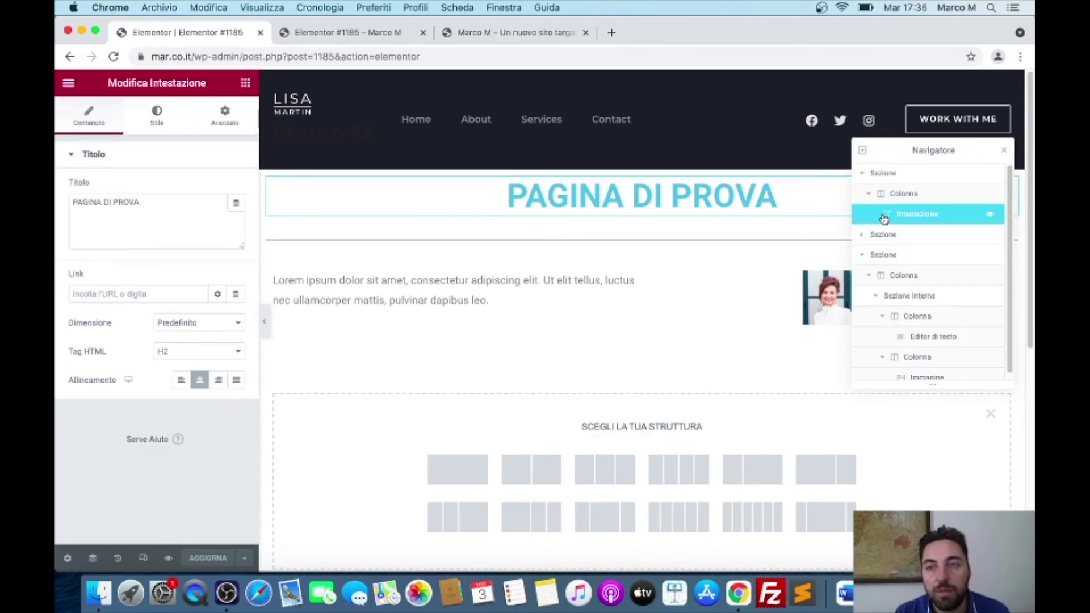
left_click(1004, 152)
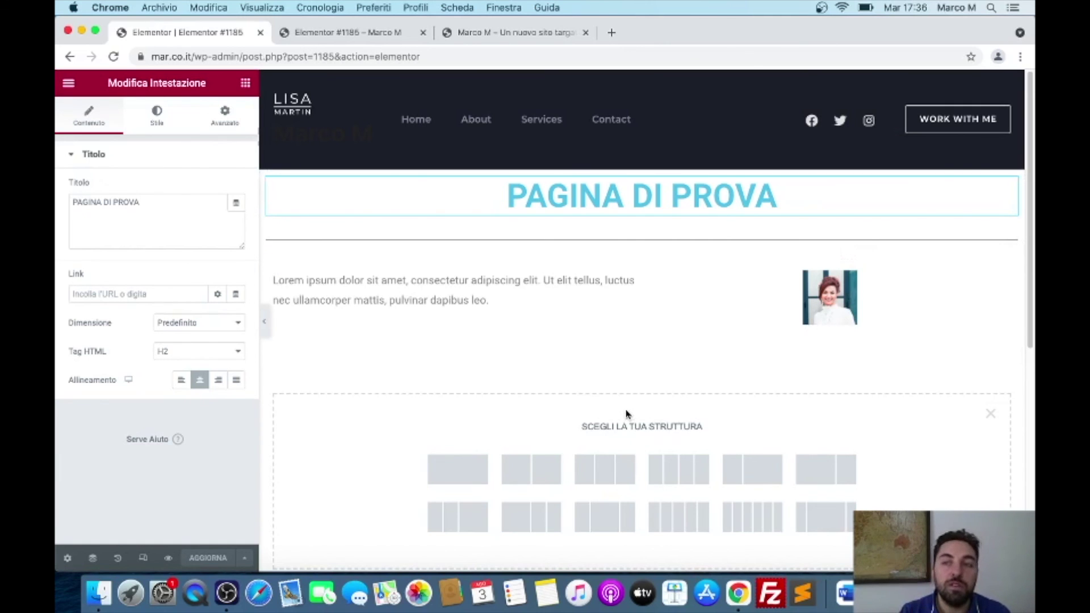
left_click(823, 8)
left_click(741, 83)
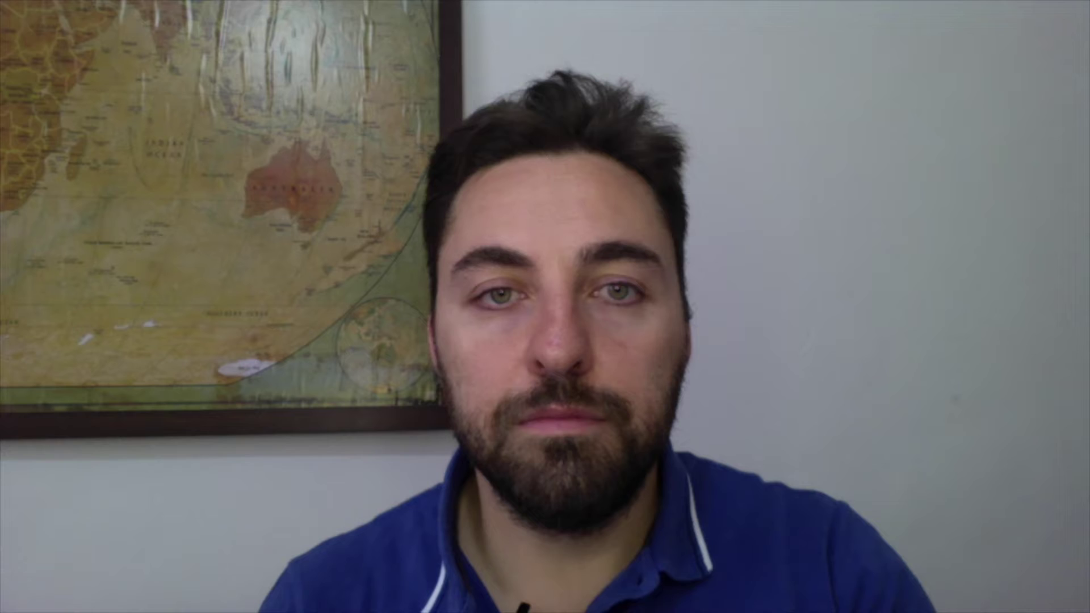